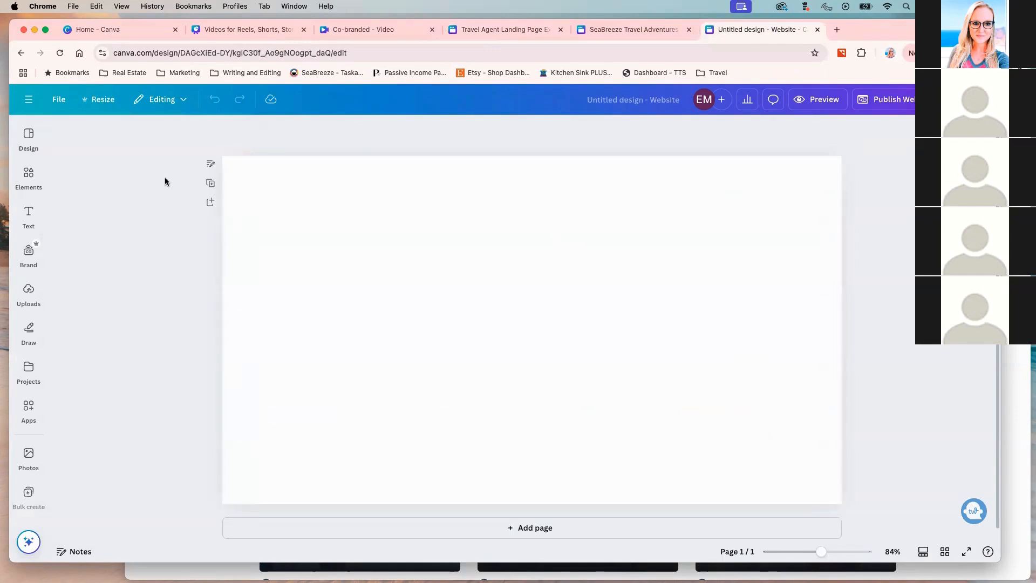
Create a new blank website design from the Canva home page
{"action": "left_click", "coordinate": [131, 31]}
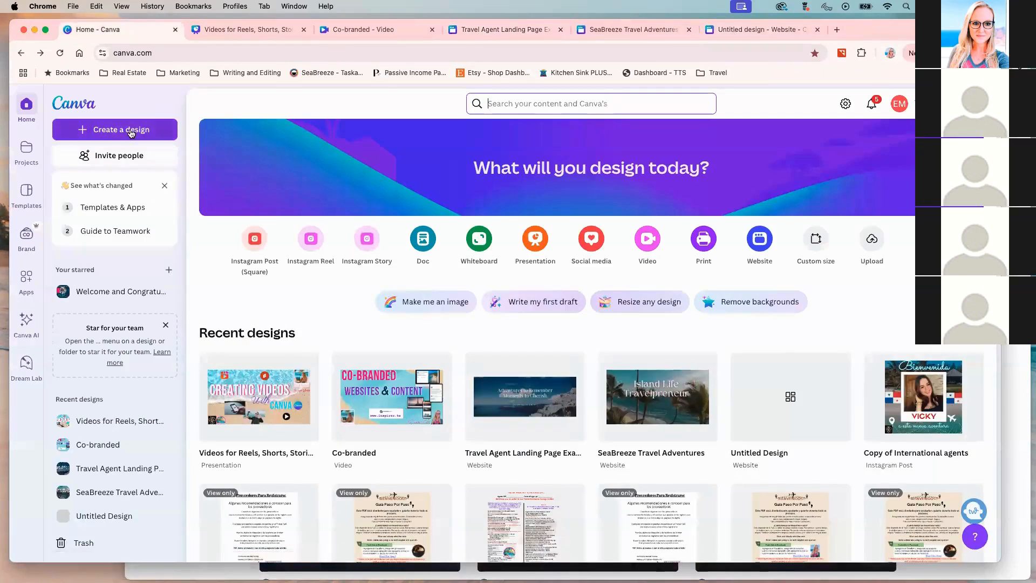
{"action": "left_click", "coordinate": [760, 239]}
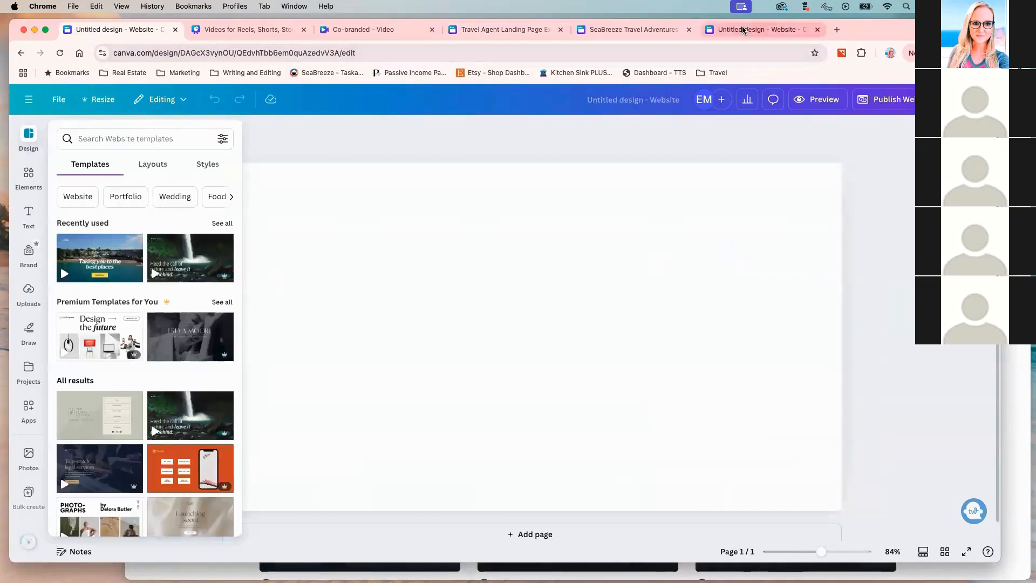
Look over the opening sections of the Travel Agent Landing Page Example design
{"action": "left_click", "coordinate": [468, 28]}
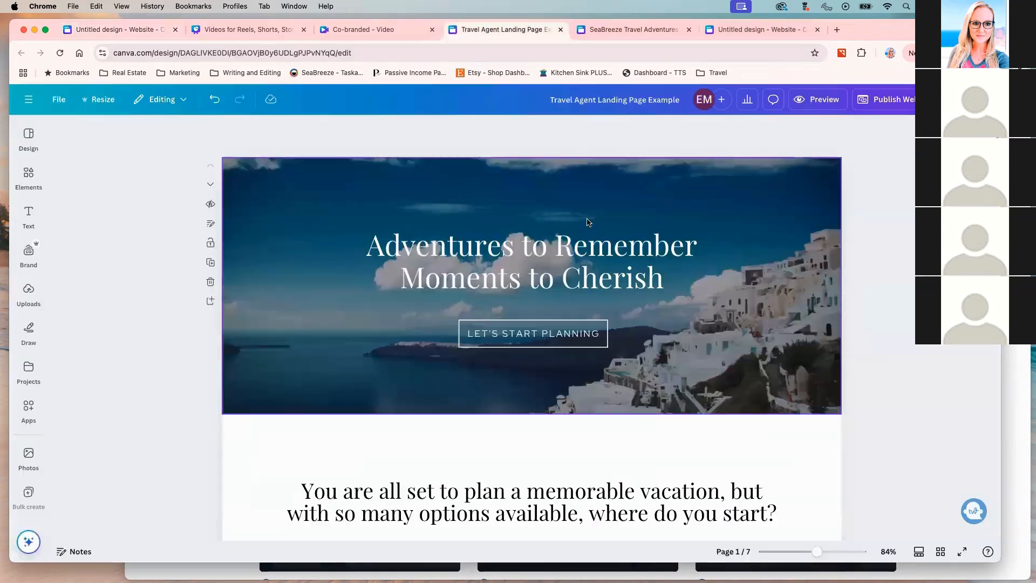
{"action": "scroll", "coordinate": [604, 289], "scroll_direction": "down", "scroll_amount": 3}
{"action": "scroll", "coordinate": [607, 290], "scroll_direction": "up", "scroll_amount": 3}
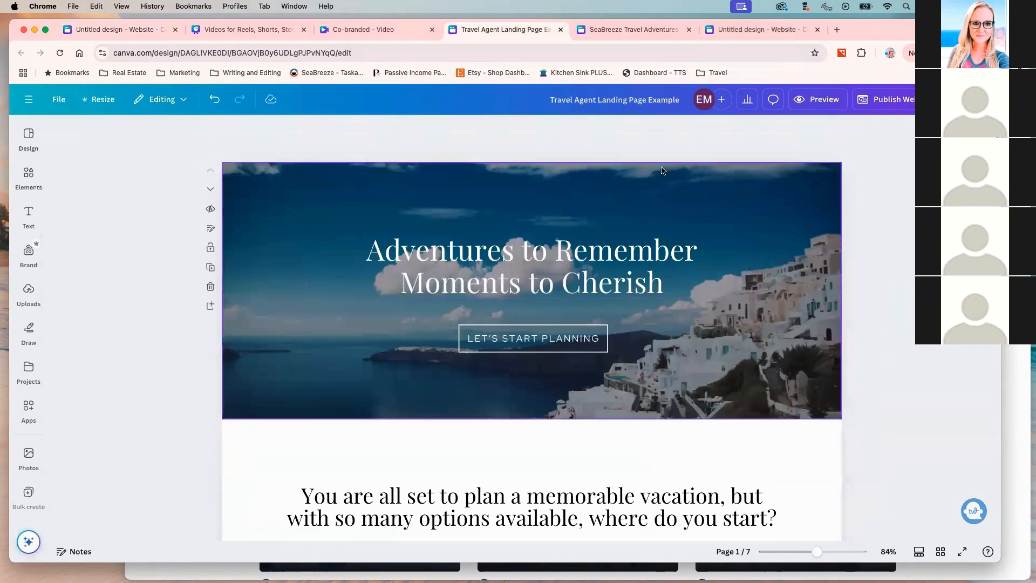
Add a blank page at the end of the SeaBreeze Travel Adventures website, below the News Features section
{"action": "left_click", "coordinate": [628, 30]}
{"action": "scroll", "coordinate": [637, 426], "scroll_direction": "down", "scroll_amount": 3}
{"action": "scroll", "coordinate": [587, 486], "scroll_direction": "down", "scroll_amount": 1}
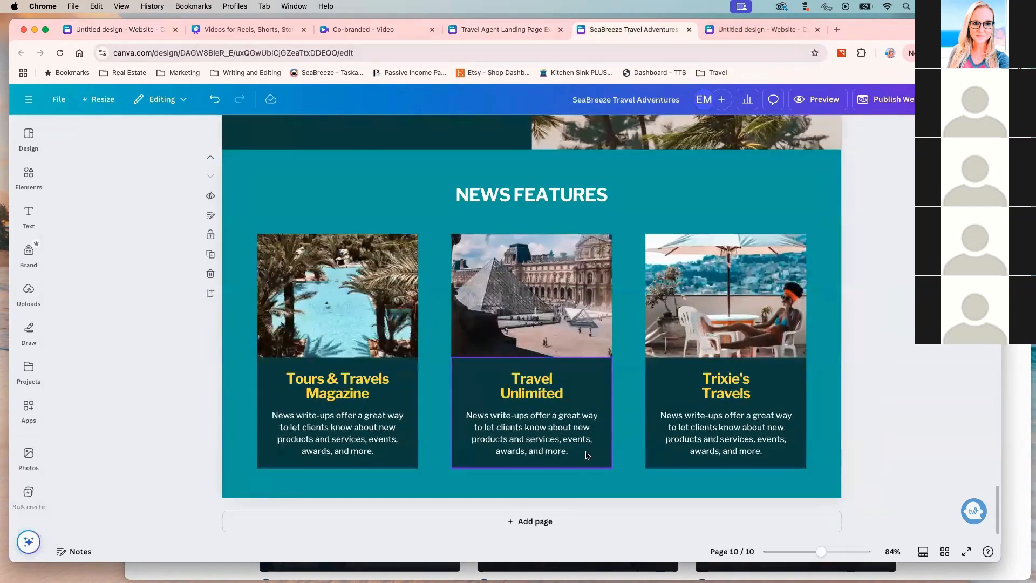
{"action": "left_click", "coordinate": [563, 523]}
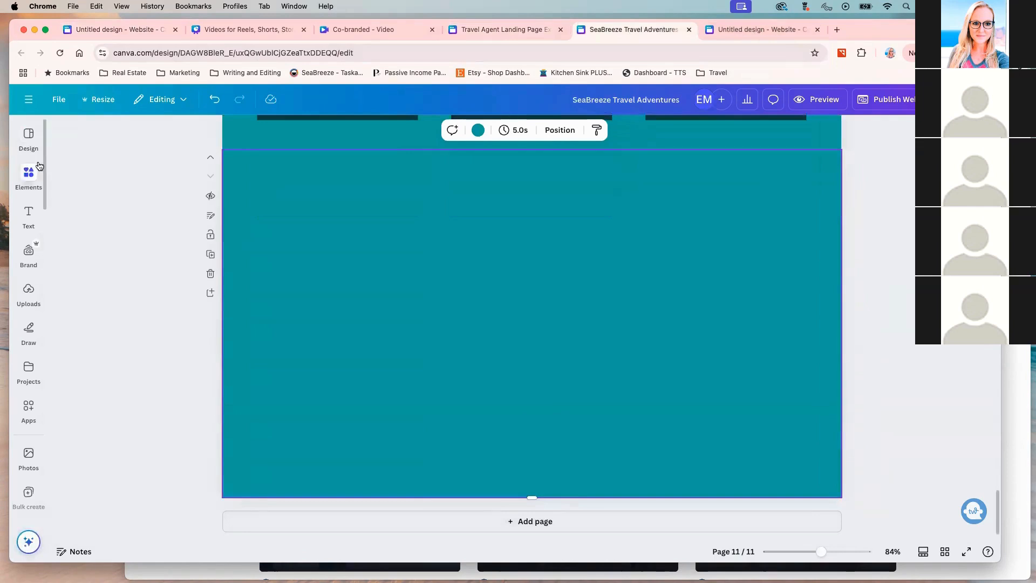
Search the website templates for "travel website"
{"action": "left_click", "coordinate": [38, 141]}
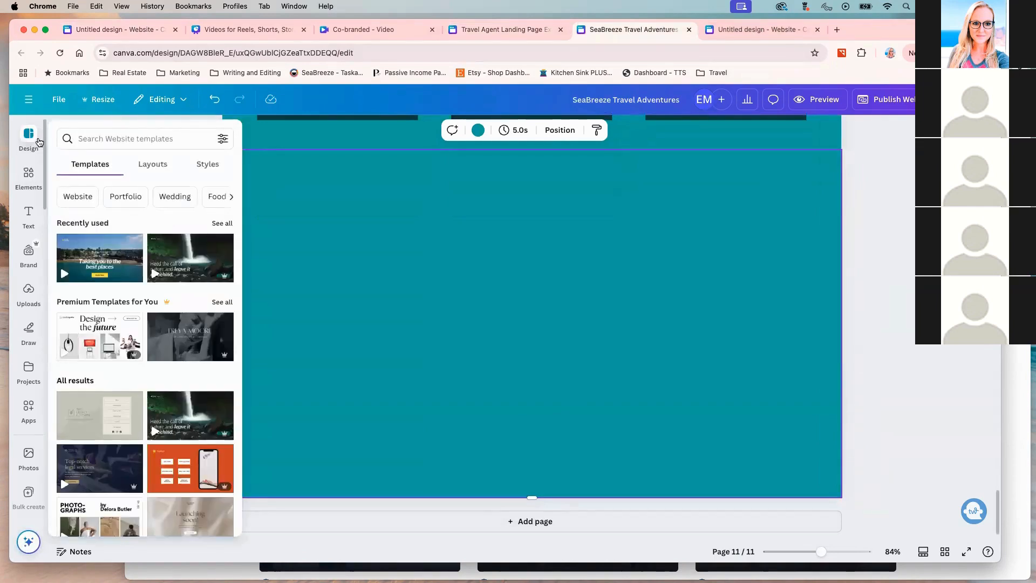
{"action": "left_click", "coordinate": [489, 345]}
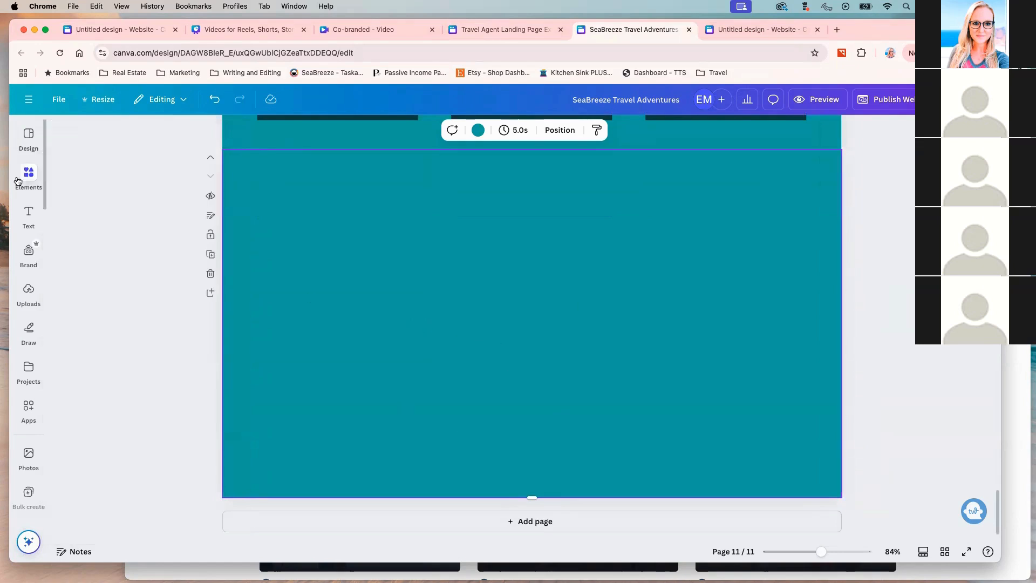
{"action": "left_click", "coordinate": [29, 139]}
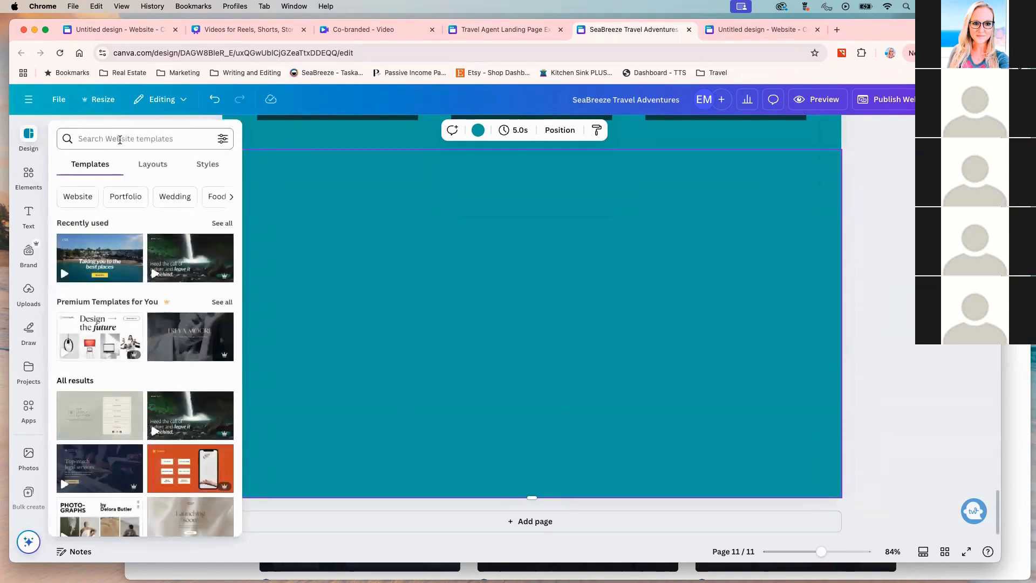
{"action": "left_click", "coordinate": [151, 138]}
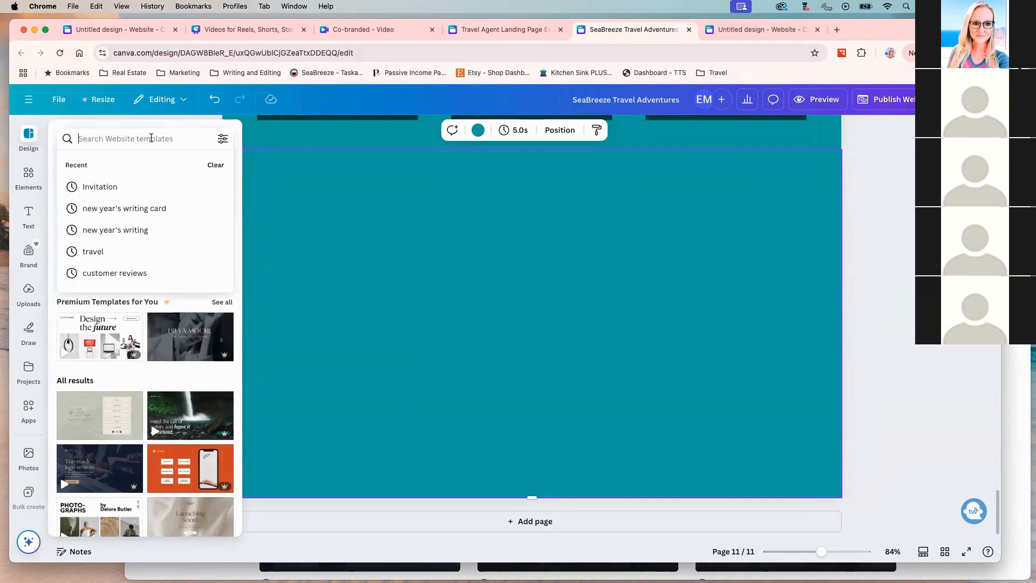
{"action": "type", "text": "travel web"}
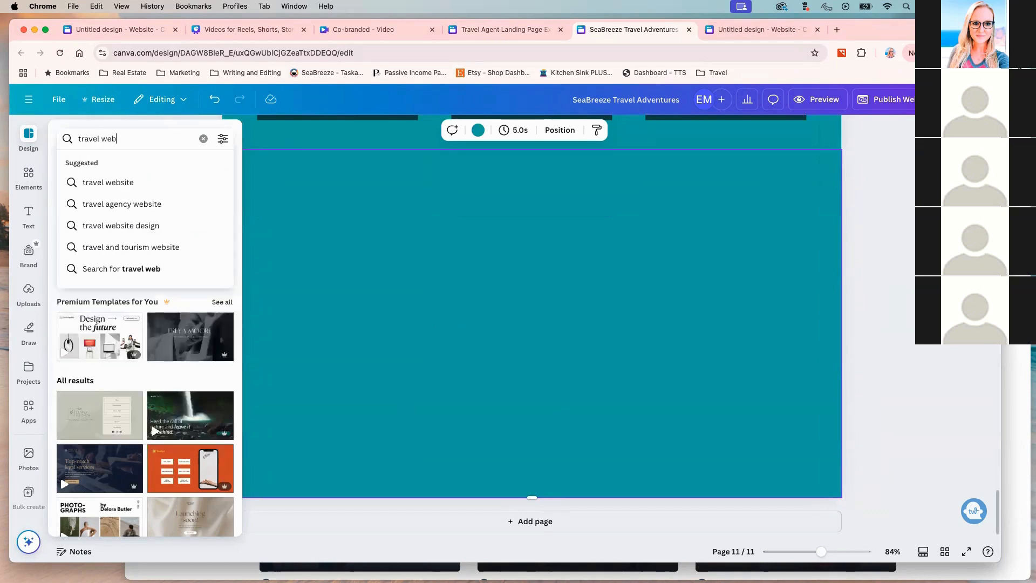
{"action": "type", "text": "site"}
{"action": "key", "text": "Return"}
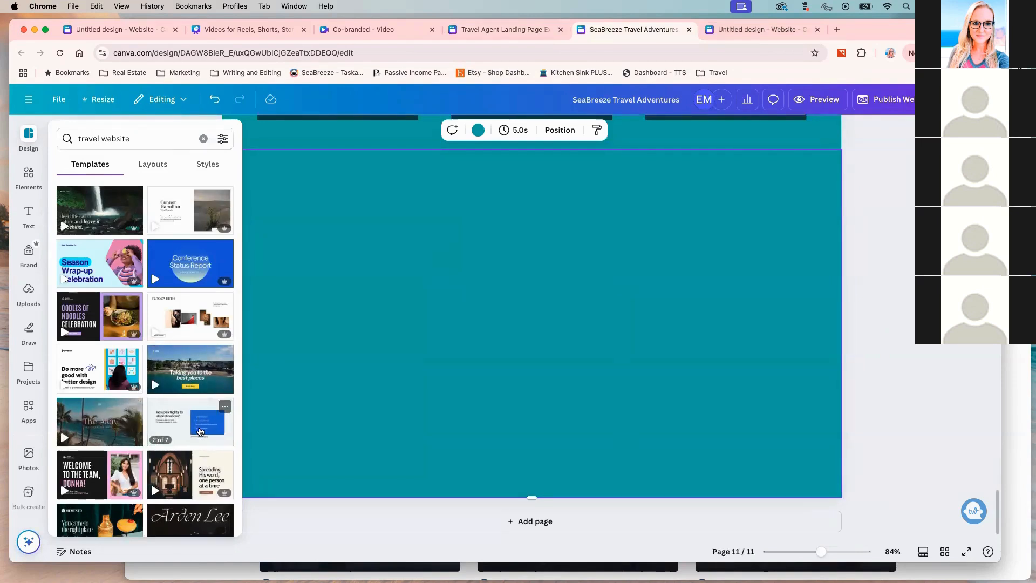
Review the website's existing pages from the Island Life Travelpreneur header down to the blank last page
{"action": "left_click", "coordinate": [486, 419]}
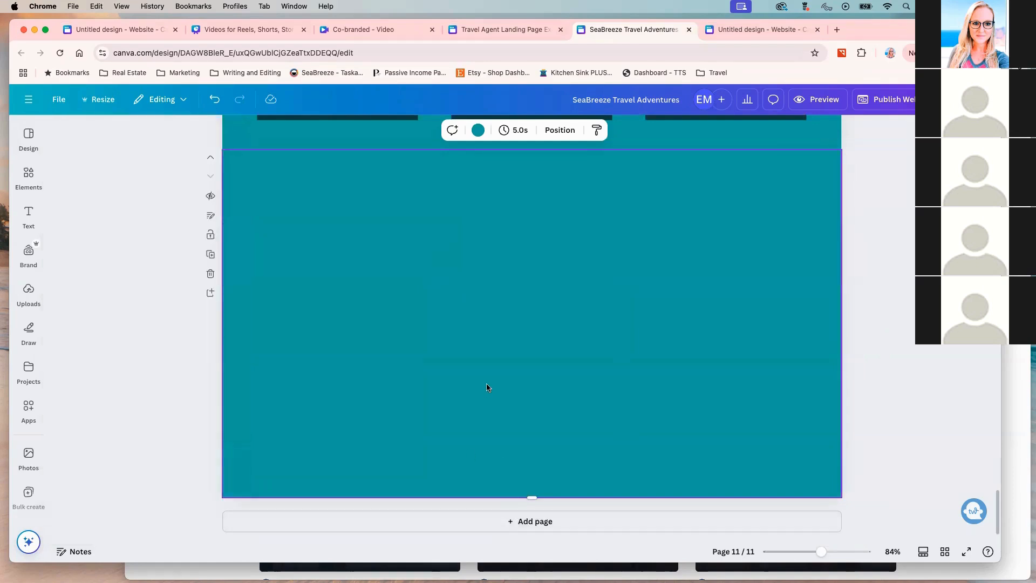
{"action": "scroll", "coordinate": [486, 386], "scroll_direction": "up", "scroll_amount": 20}
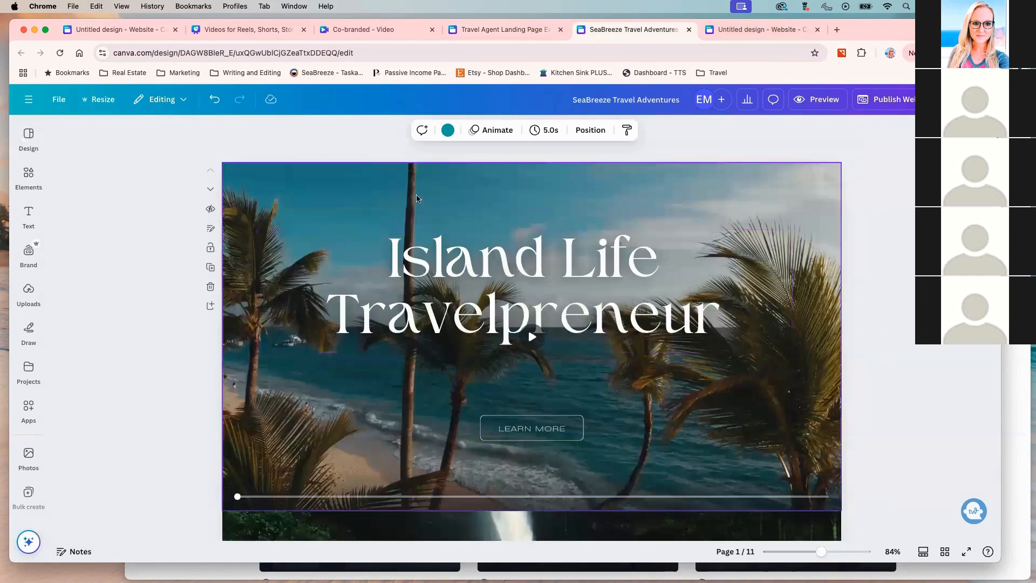
{"action": "scroll", "coordinate": [413, 432], "scroll_direction": "down", "scroll_amount": 5}
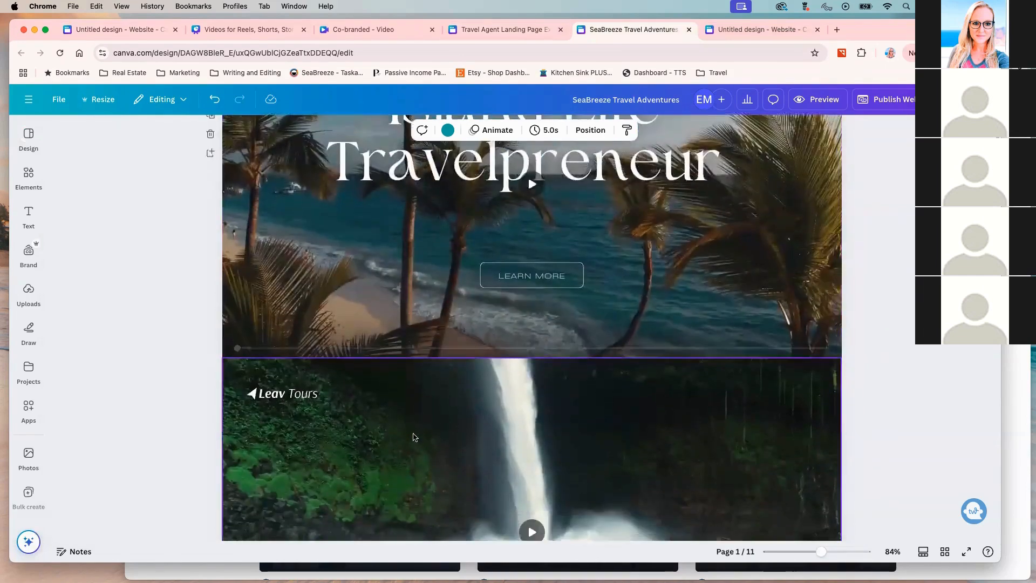
{"action": "scroll", "coordinate": [417, 445], "scroll_direction": "down", "scroll_amount": 3}
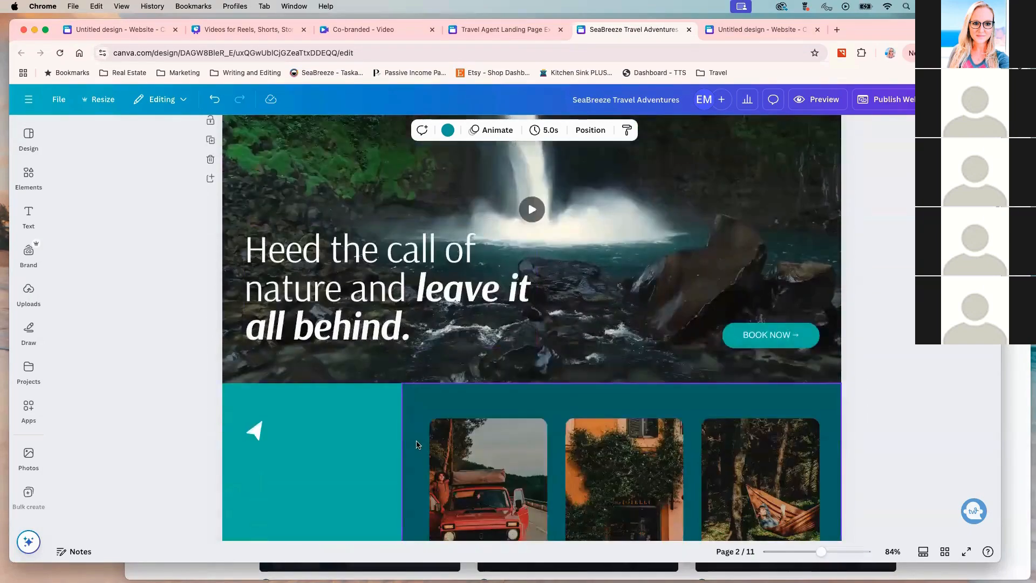
{"action": "scroll", "coordinate": [415, 444], "scroll_direction": "down", "scroll_amount": 20}
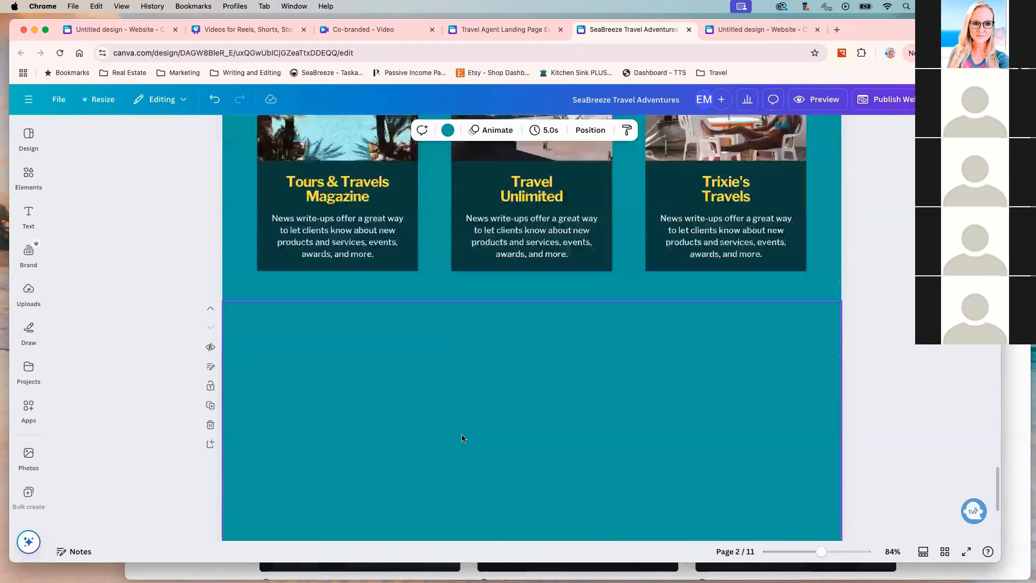
Fill the blank last page with the "Don't miss out on future flight deals" page from the Blue Travel Offers & Deals Website template
{"action": "left_click", "coordinate": [28, 136]}
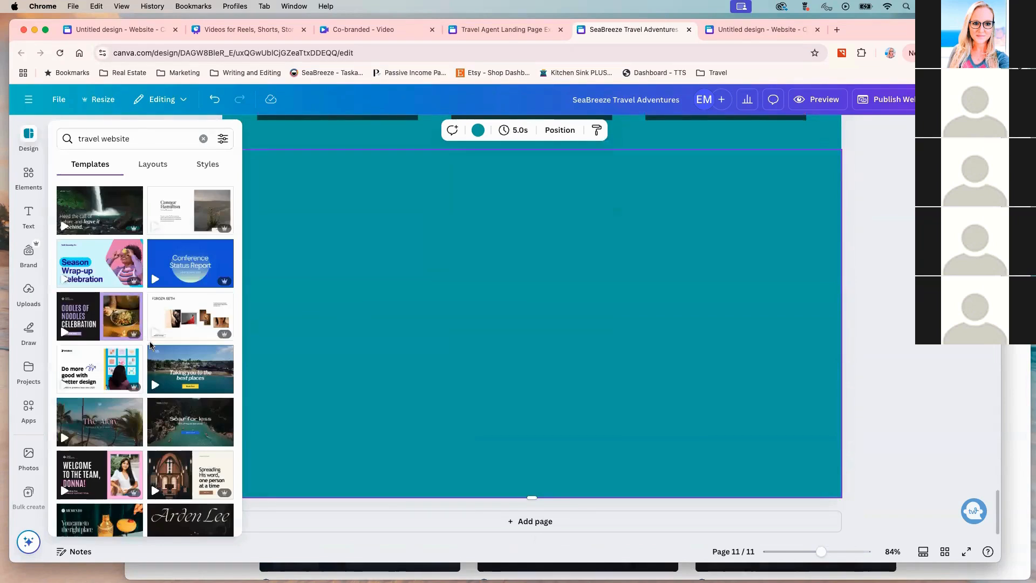
{"action": "scroll", "coordinate": [189, 388], "scroll_direction": "down", "scroll_amount": 3}
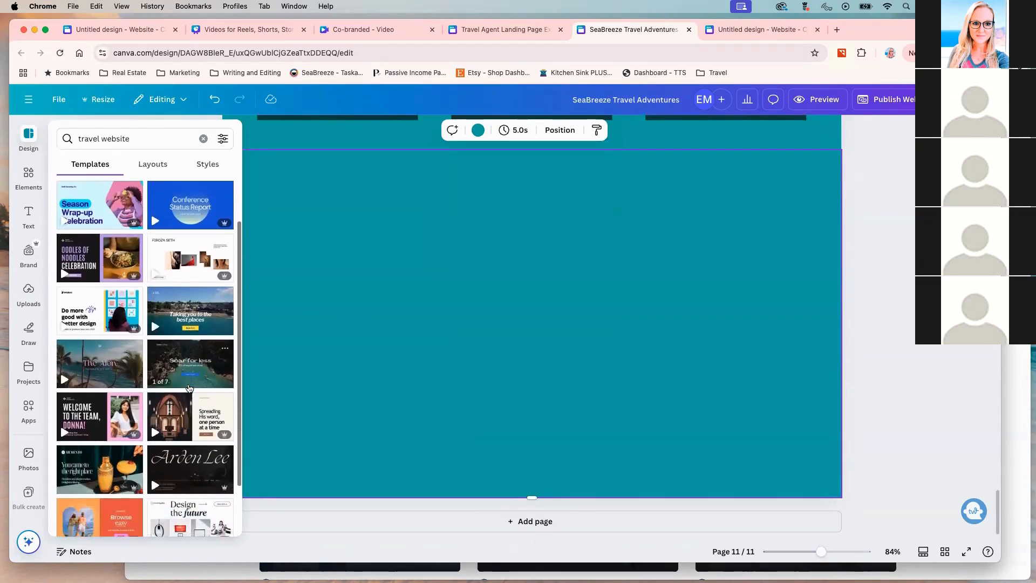
{"action": "left_click", "coordinate": [188, 348]}
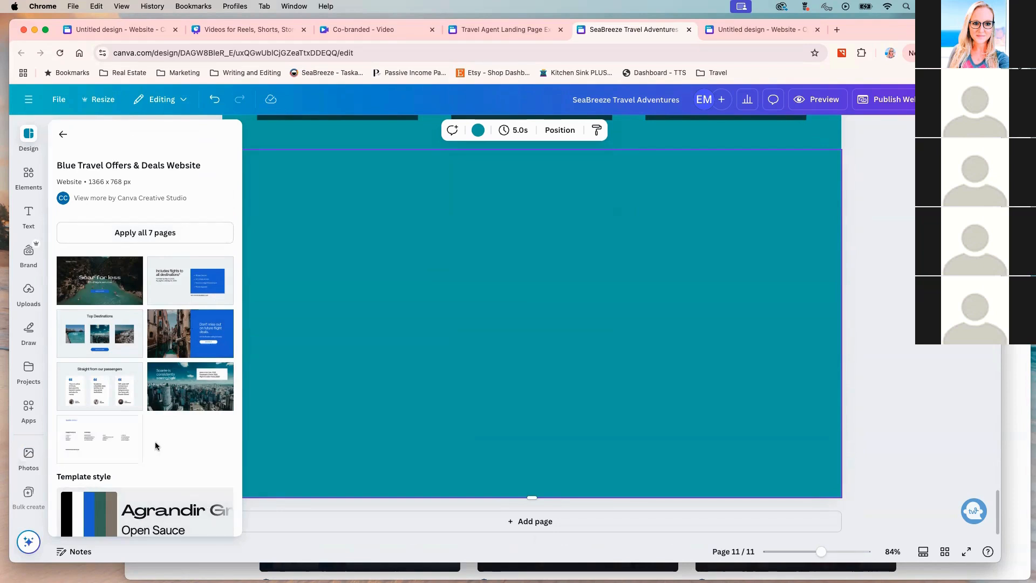
{"action": "left_click", "coordinate": [168, 339]}
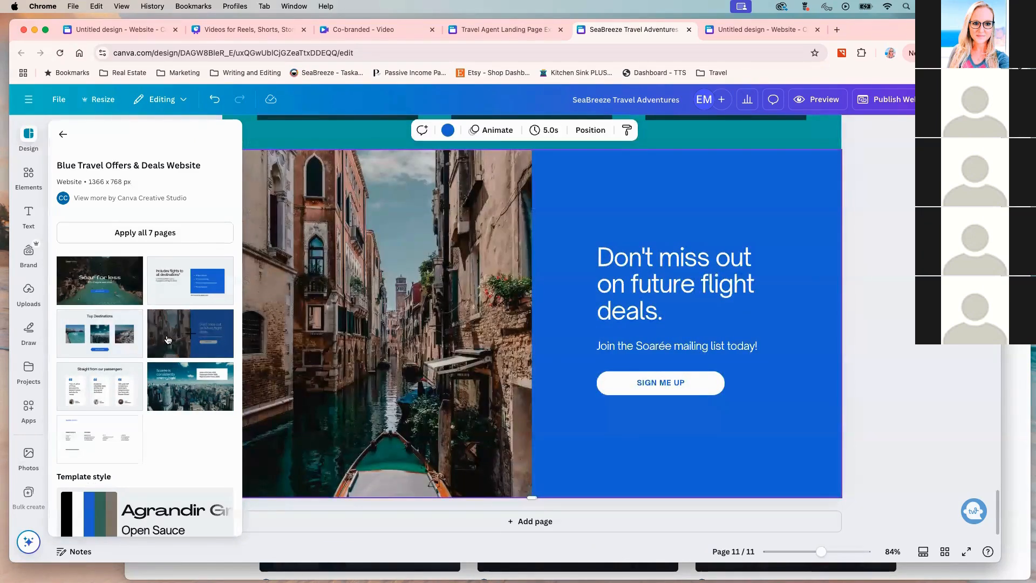
{"action": "scroll", "coordinate": [733, 469], "scroll_direction": "up", "scroll_amount": 2}
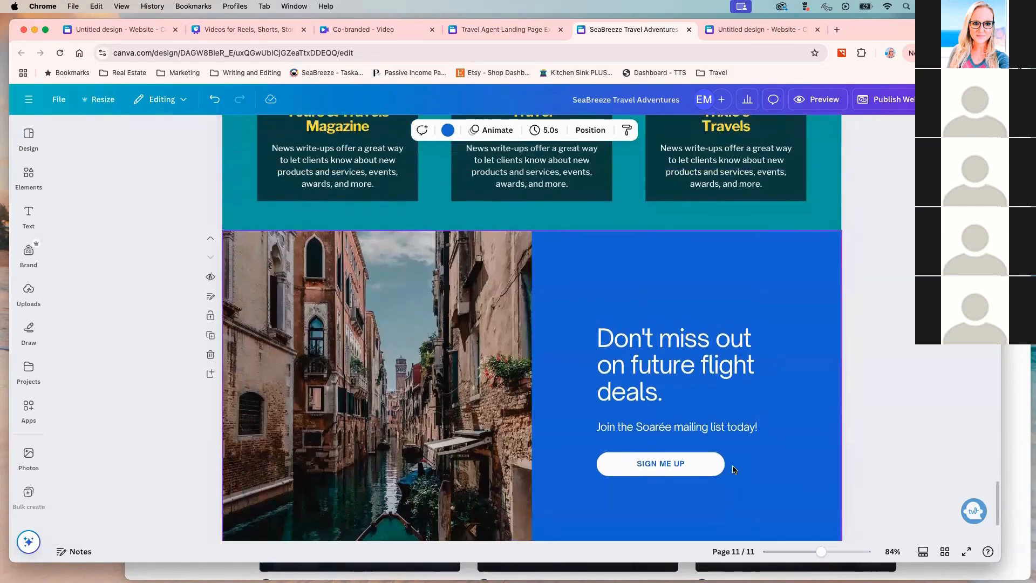
{"action": "scroll", "coordinate": [734, 470], "scroll_direction": "down", "scroll_amount": 2}
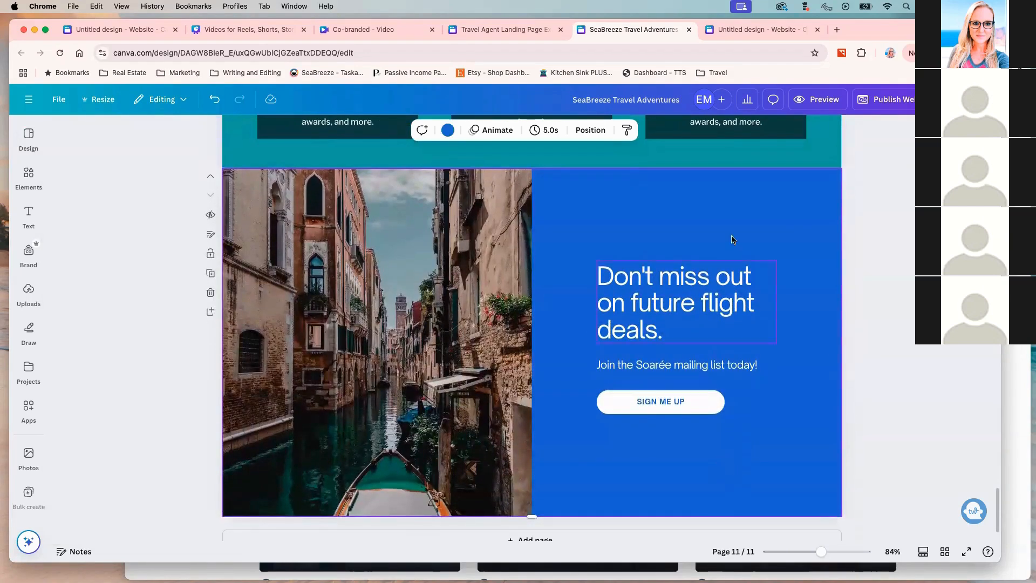
Preview the website in desktop view, look through its sections down to What We Can Offer You, and return to the editor
{"action": "left_click", "coordinate": [804, 108]}
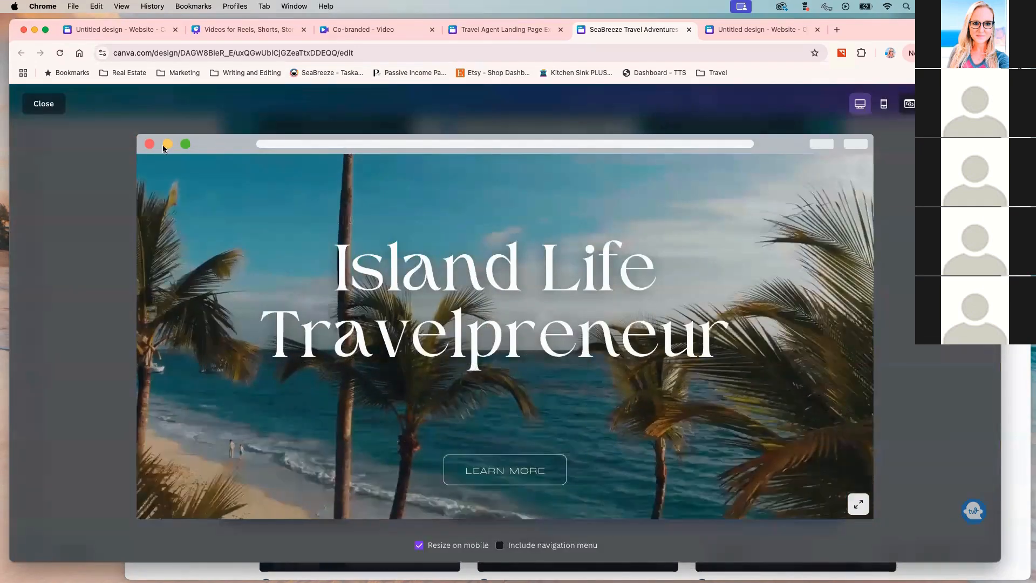
{"action": "scroll", "coordinate": [672, 406], "scroll_direction": "down", "scroll_amount": 4}
{"action": "scroll", "coordinate": [672, 406], "scroll_direction": "down", "scroll_amount": 3}
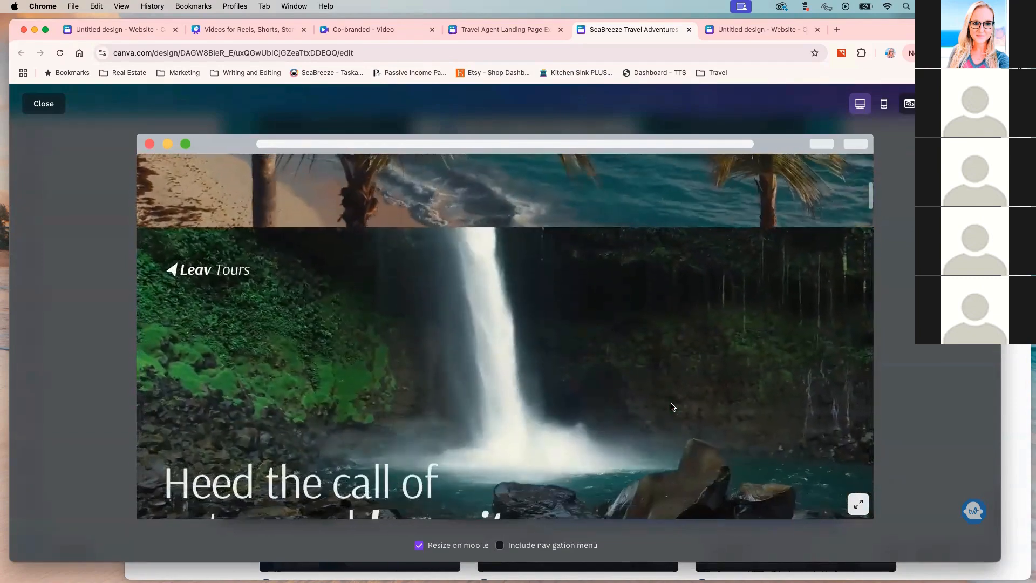
{"action": "scroll", "coordinate": [672, 406], "scroll_direction": "down", "scroll_amount": 2}
{"action": "scroll", "coordinate": [672, 406], "scroll_direction": "down", "scroll_amount": 5}
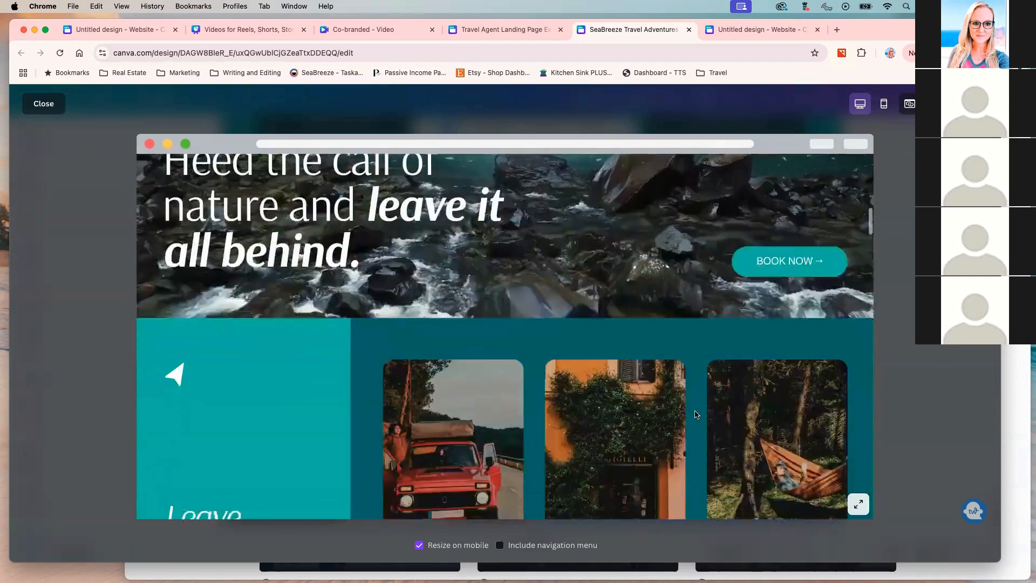
{"action": "scroll", "coordinate": [695, 415], "scroll_direction": "down", "scroll_amount": 3}
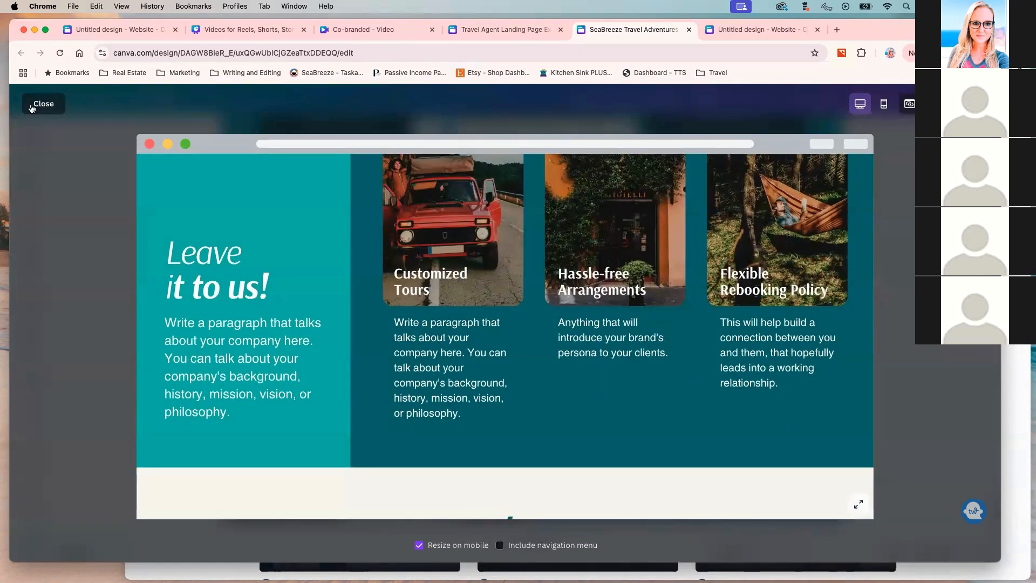
{"action": "scroll", "coordinate": [605, 397], "scroll_direction": "down", "scroll_amount": 10}
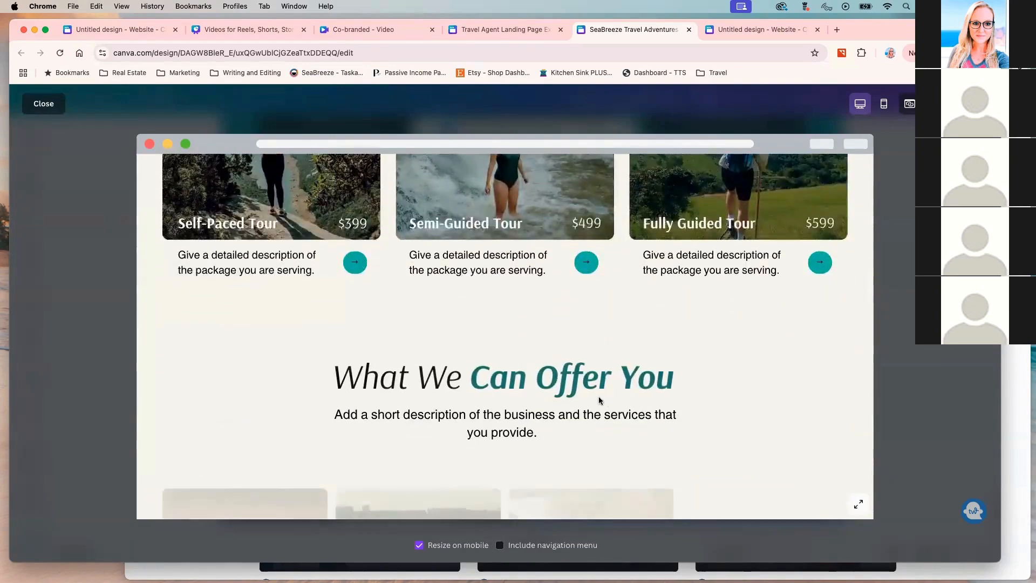
{"action": "left_click", "coordinate": [36, 103]}
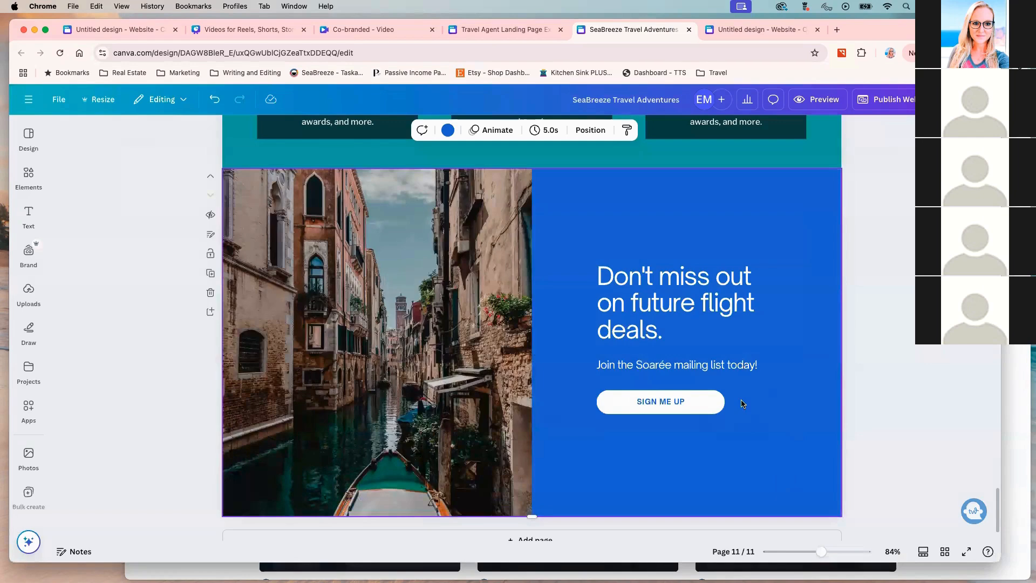
Switch the brand kit to SeaBreeze Travel Adventures and look over its colors, fonts and brand voice
{"action": "scroll", "coordinate": [742, 403], "scroll_direction": "up", "scroll_amount": 2}
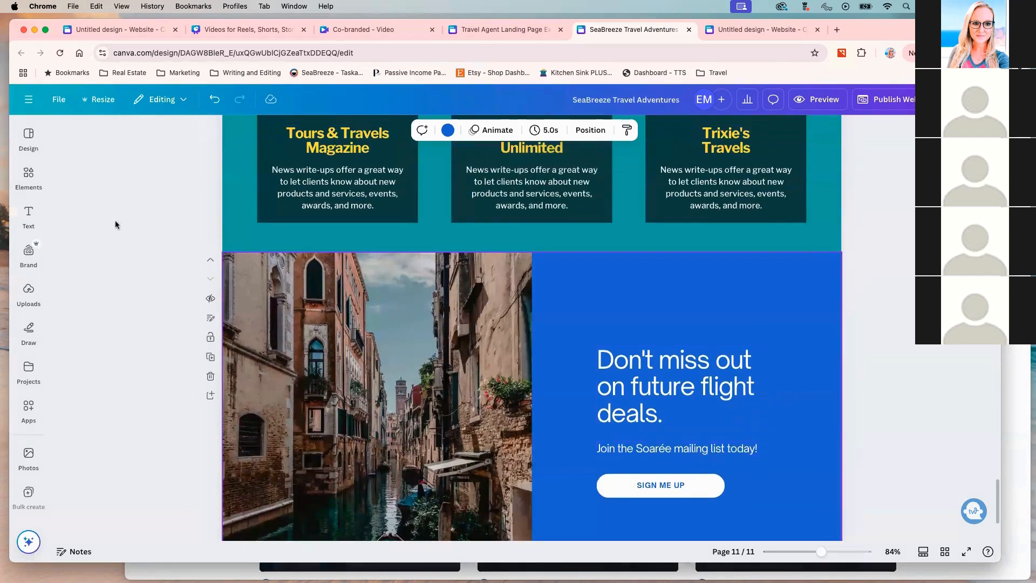
{"action": "left_click", "coordinate": [28, 253]}
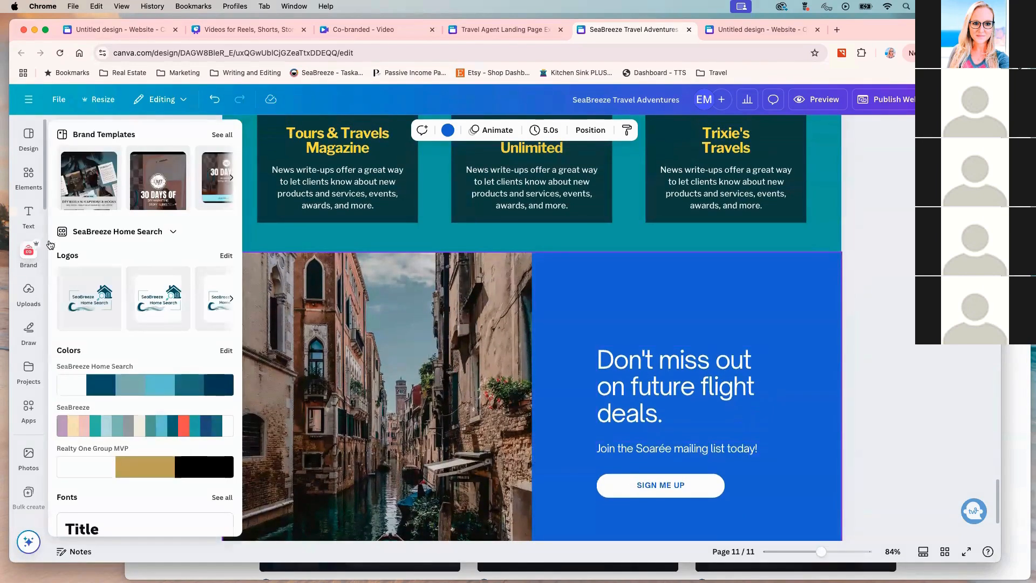
{"action": "left_click", "coordinate": [173, 231]}
{"action": "scroll", "coordinate": [501, 375], "scroll_direction": "down", "scroll_amount": 5}
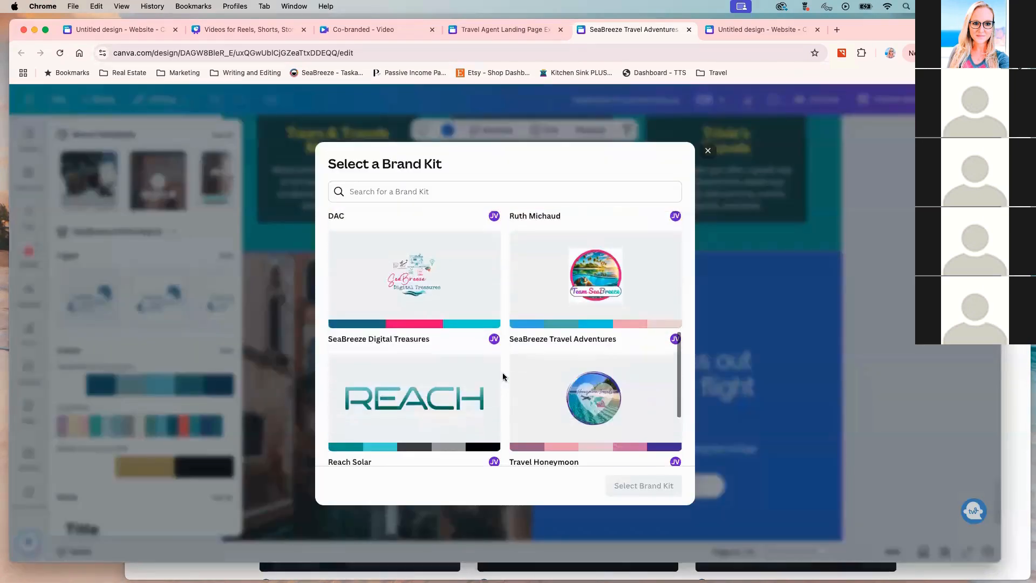
{"action": "left_click", "coordinate": [615, 301]}
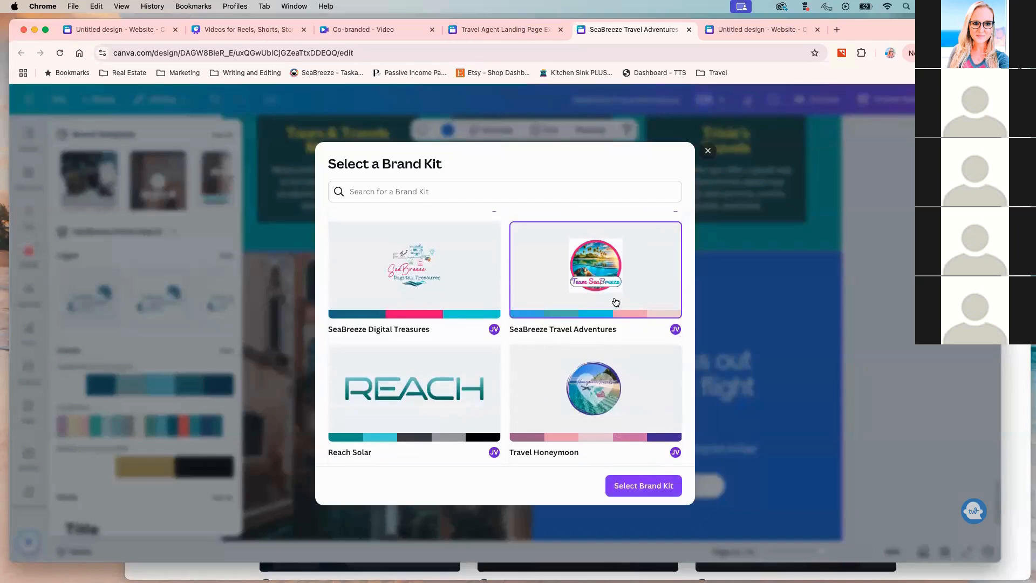
{"action": "left_click", "coordinate": [648, 487]}
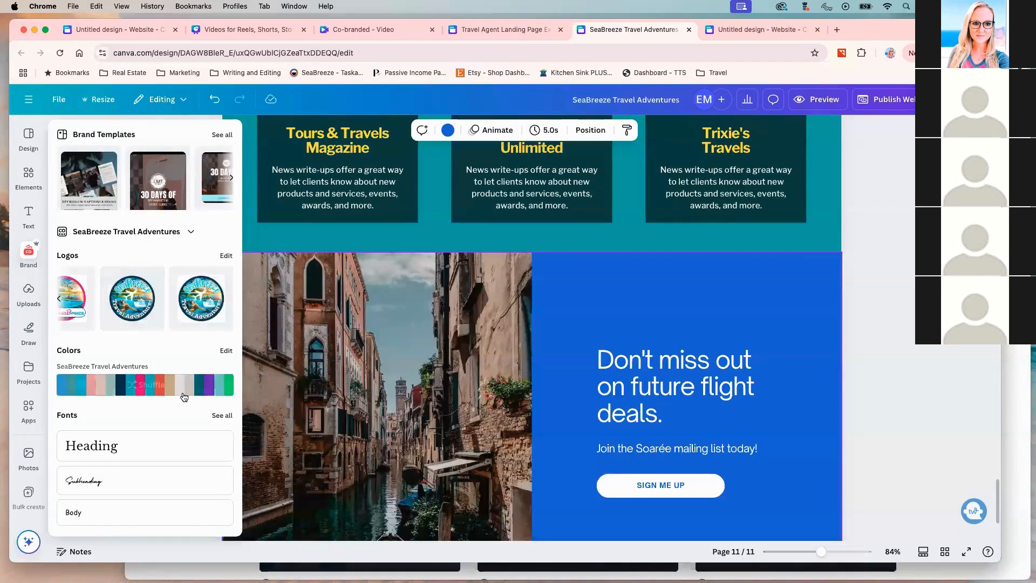
{"action": "scroll", "coordinate": [162, 346], "scroll_direction": "down", "scroll_amount": 3}
{"action": "scroll", "coordinate": [146, 376], "scroll_direction": "down", "scroll_amount": 2}
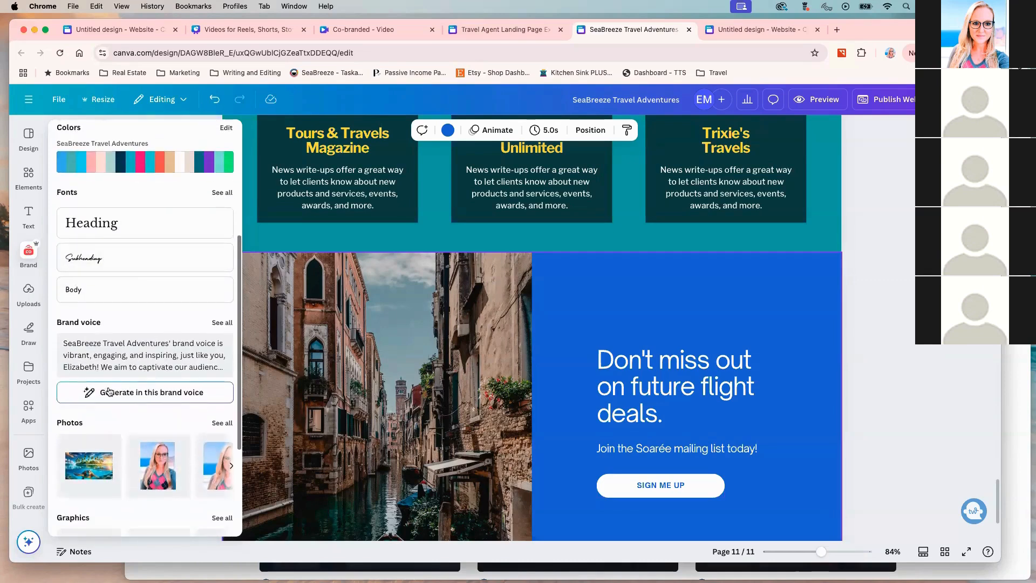
Recolor the panel behind the three tour photos on the "Leave it to us!" page with the dark navy from the SeaBreeze Travel Adventures palette
{"action": "scroll", "coordinate": [194, 342], "scroll_direction": "up", "scroll_amount": 4}
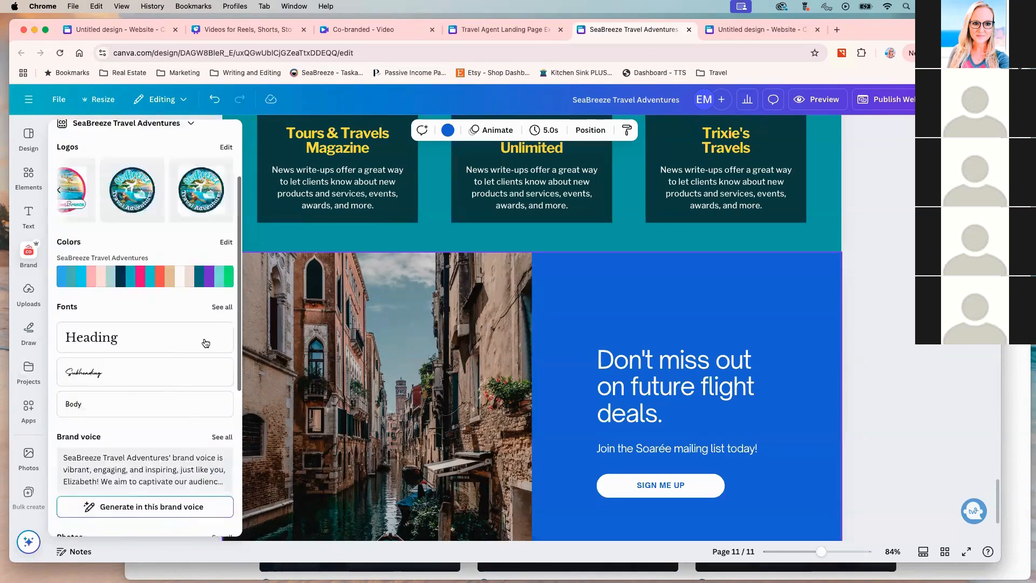
{"action": "scroll", "coordinate": [583, 276], "scroll_direction": "up", "scroll_amount": 20}
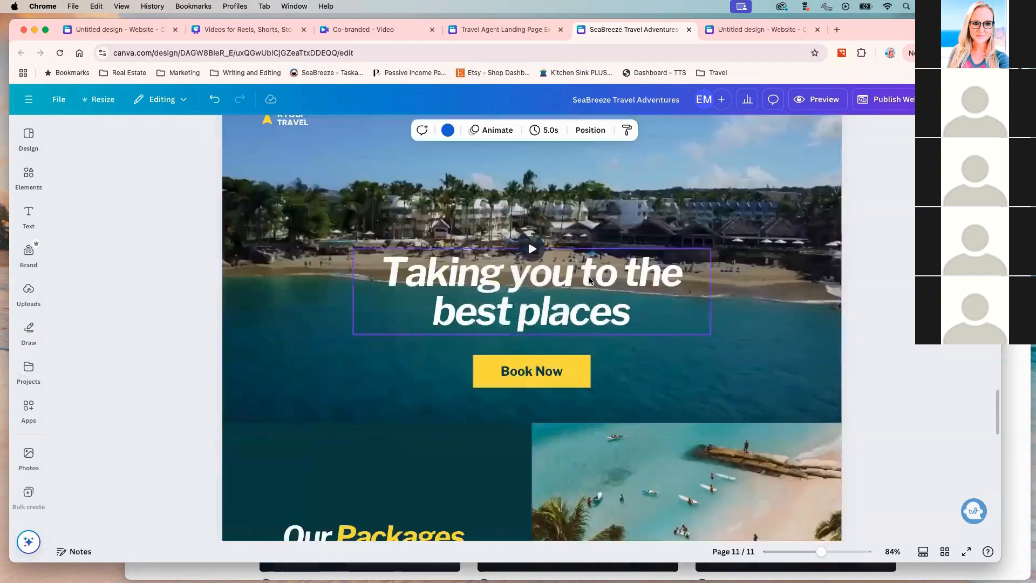
{"action": "scroll", "coordinate": [587, 281], "scroll_direction": "up", "scroll_amount": 8}
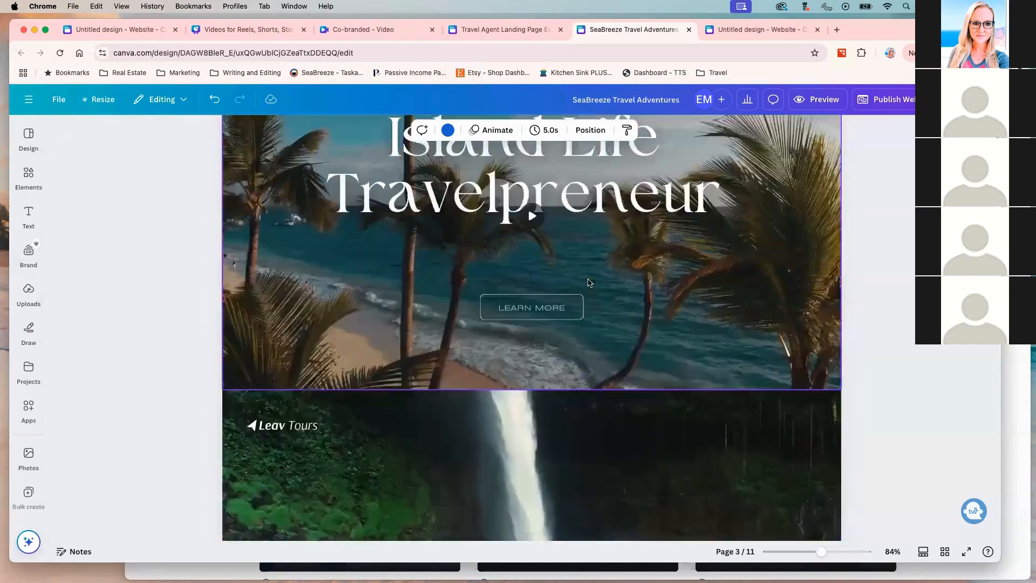
{"action": "scroll", "coordinate": [588, 278], "scroll_direction": "down", "scroll_amount": 4}
{"action": "scroll", "coordinate": [332, 377], "scroll_direction": "down", "scroll_amount": 2}
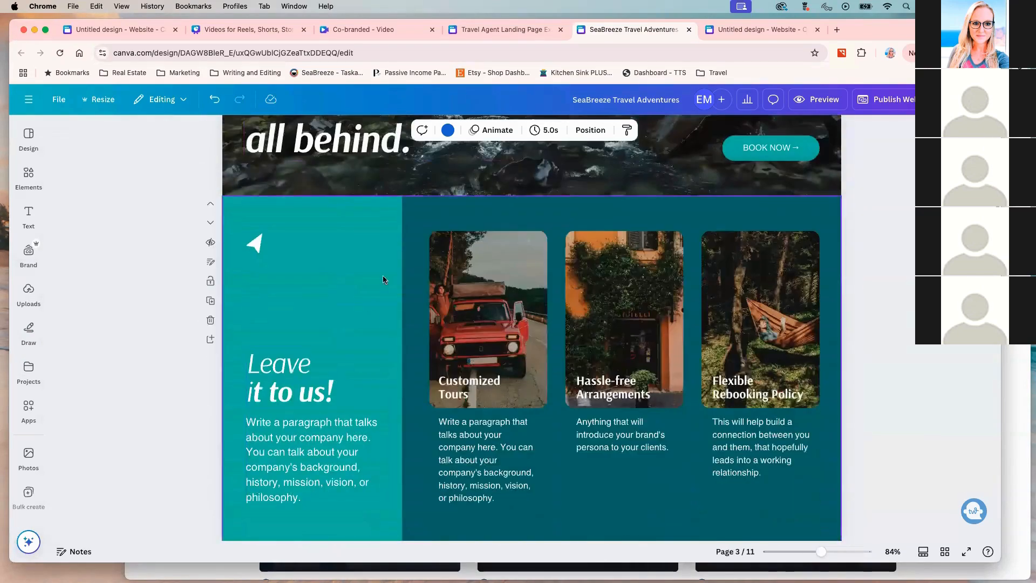
{"action": "left_click", "coordinate": [411, 259]}
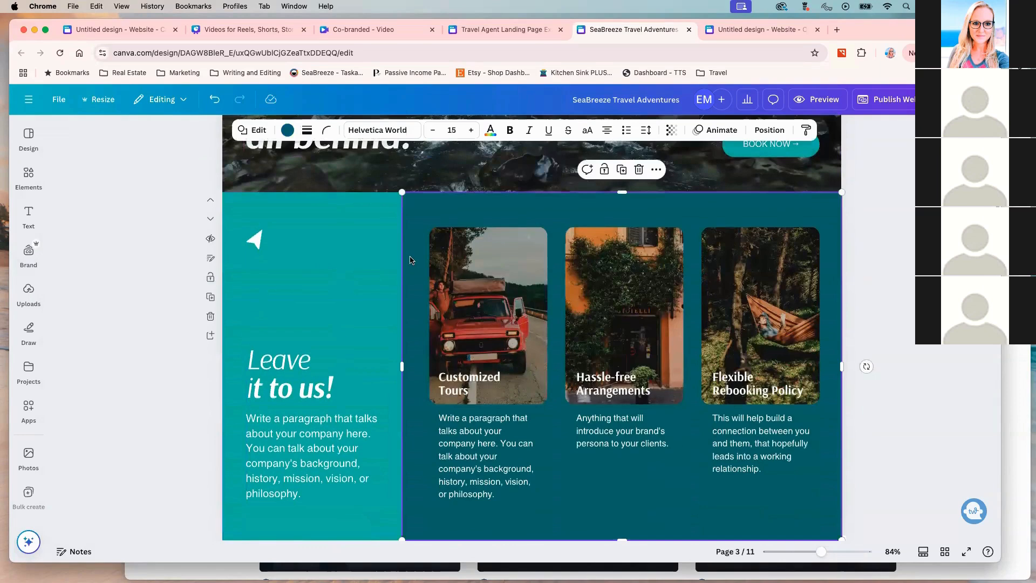
{"action": "left_click", "coordinate": [287, 130]}
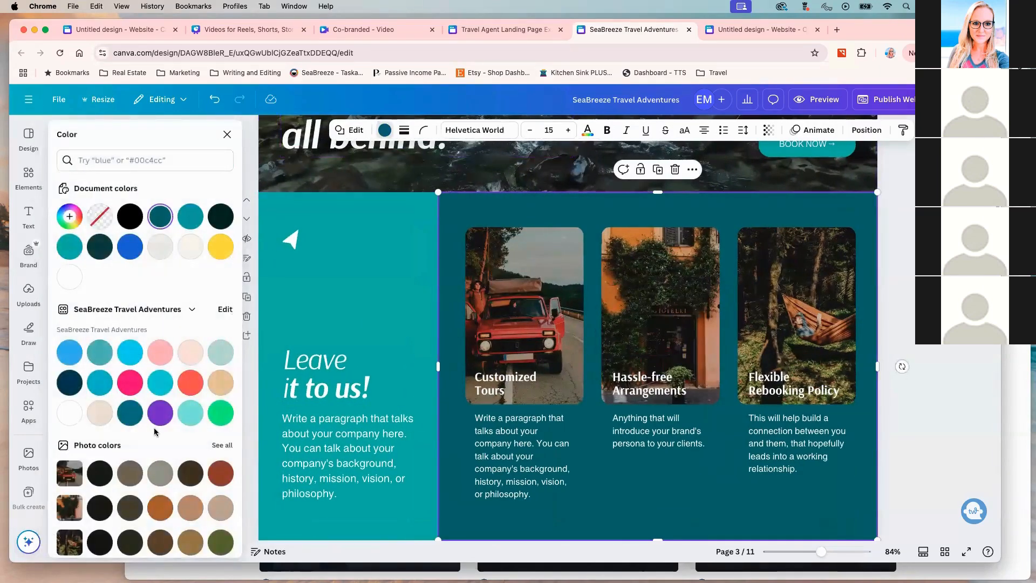
{"action": "left_click", "coordinate": [65, 385]}
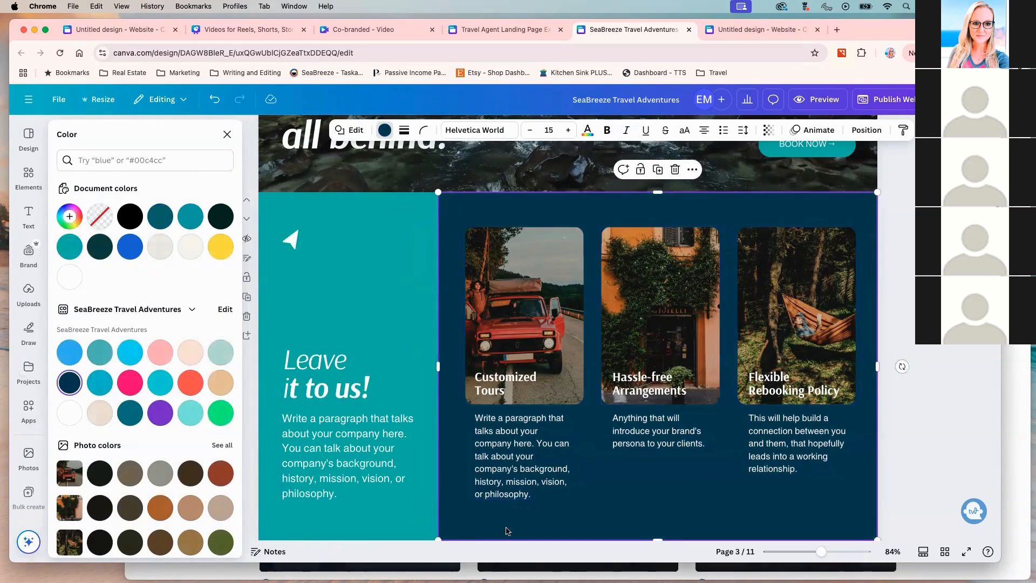
{"action": "scroll", "coordinate": [86, 365], "scroll_direction": "down", "scroll_amount": 2}
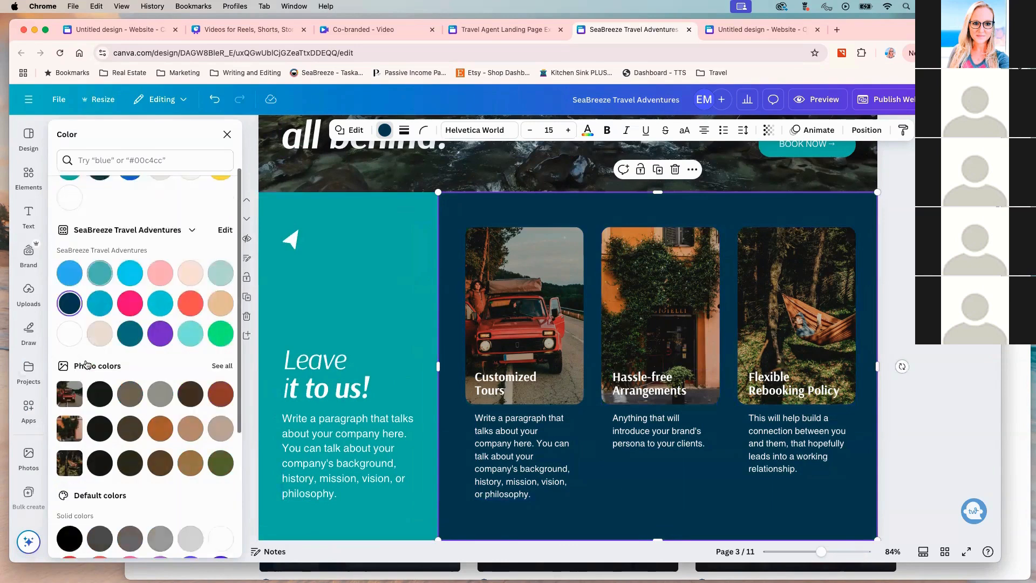
Shuffle the SeaBreeze Travel Adventures brand colors on the "Leave it to us!" page to cyan and white, apply them to all pages, and review the site
{"action": "left_click", "coordinate": [354, 529]}
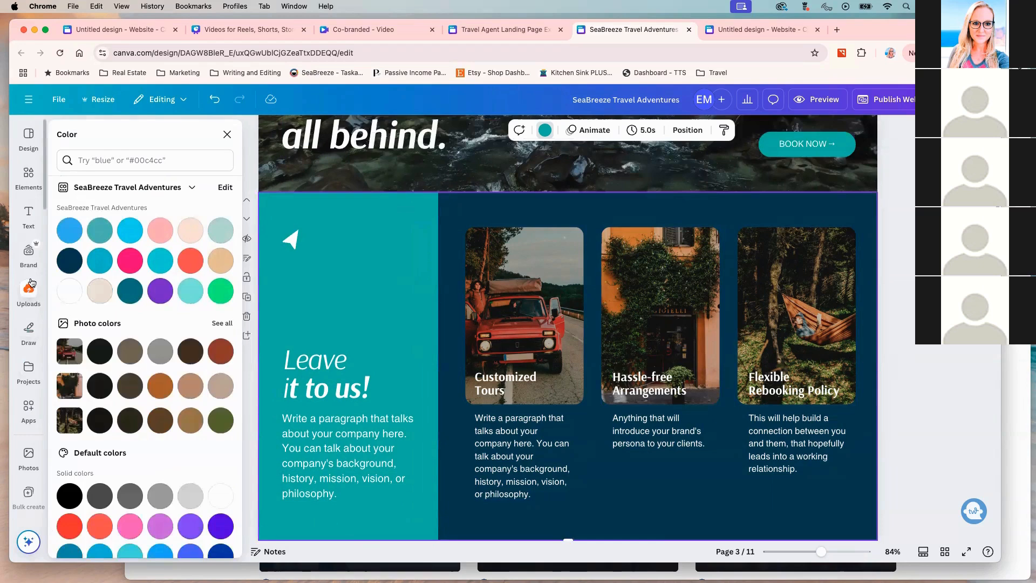
{"action": "left_click", "coordinate": [28, 254]}
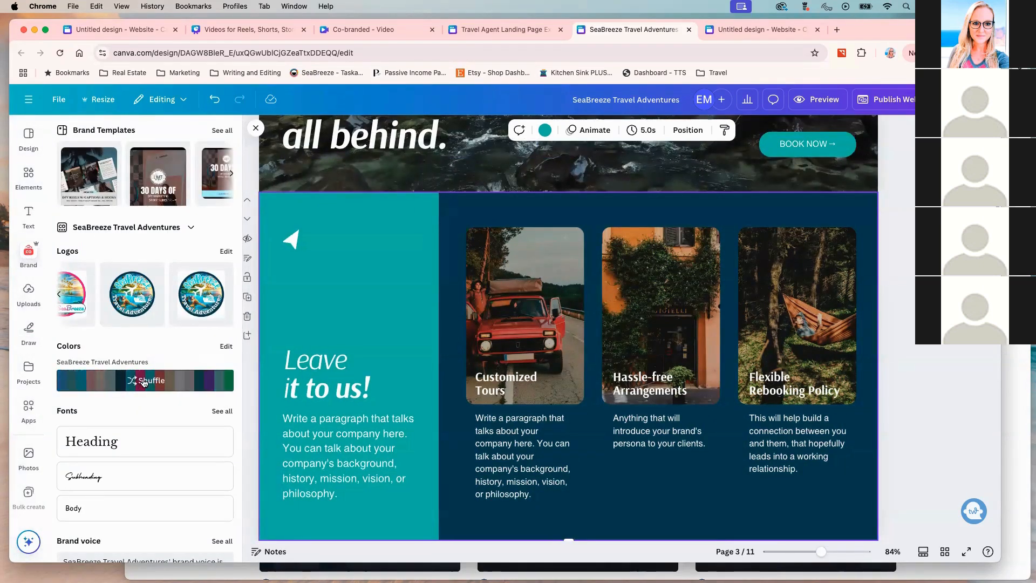
{"action": "left_click", "coordinate": [143, 382]}
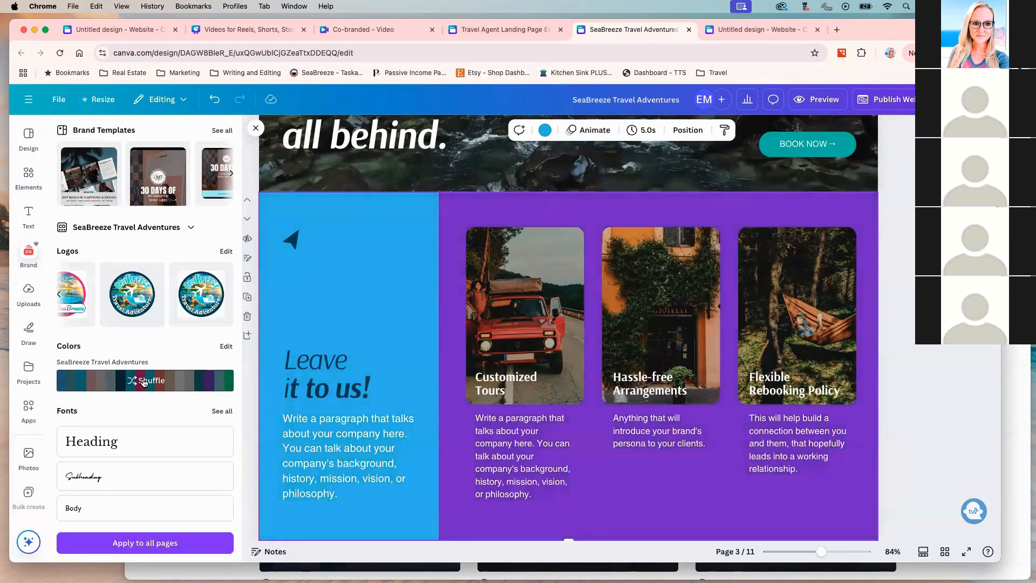
{"action": "left_click", "coordinate": [144, 382]}
{"action": "left_click", "coordinate": [144, 383]}
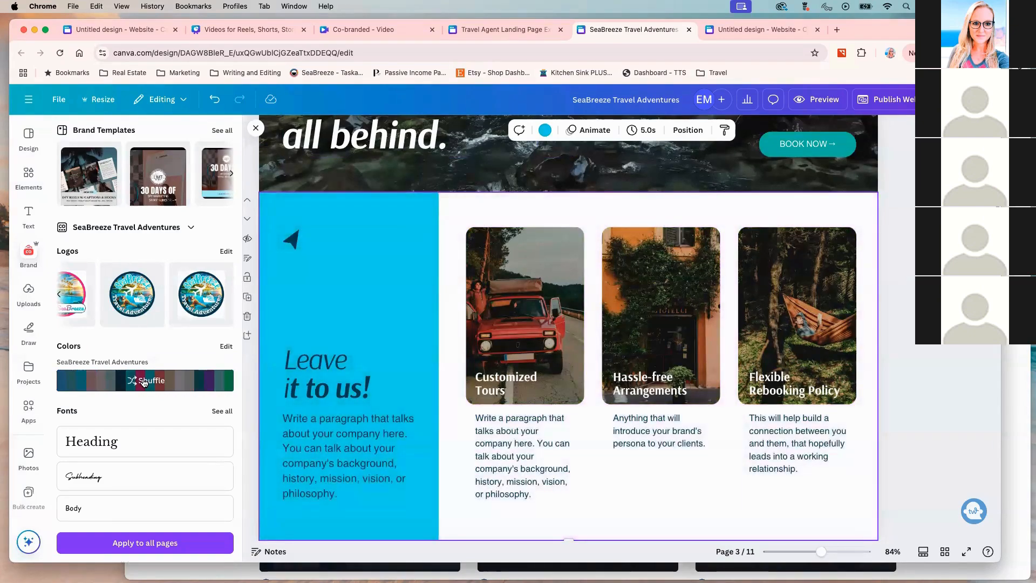
{"action": "scroll", "coordinate": [387, 404], "scroll_direction": "down", "scroll_amount": 4}
{"action": "scroll", "coordinate": [390, 391], "scroll_direction": "down", "scroll_amount": 3}
{"action": "left_click", "coordinate": [163, 544]}
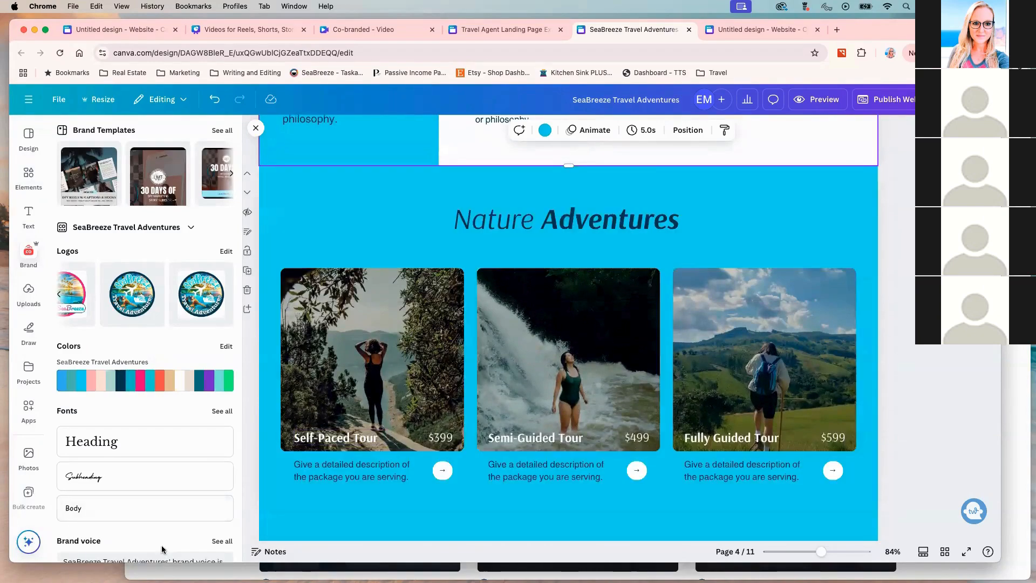
{"action": "scroll", "coordinate": [568, 484], "scroll_direction": "down", "scroll_amount": 10}
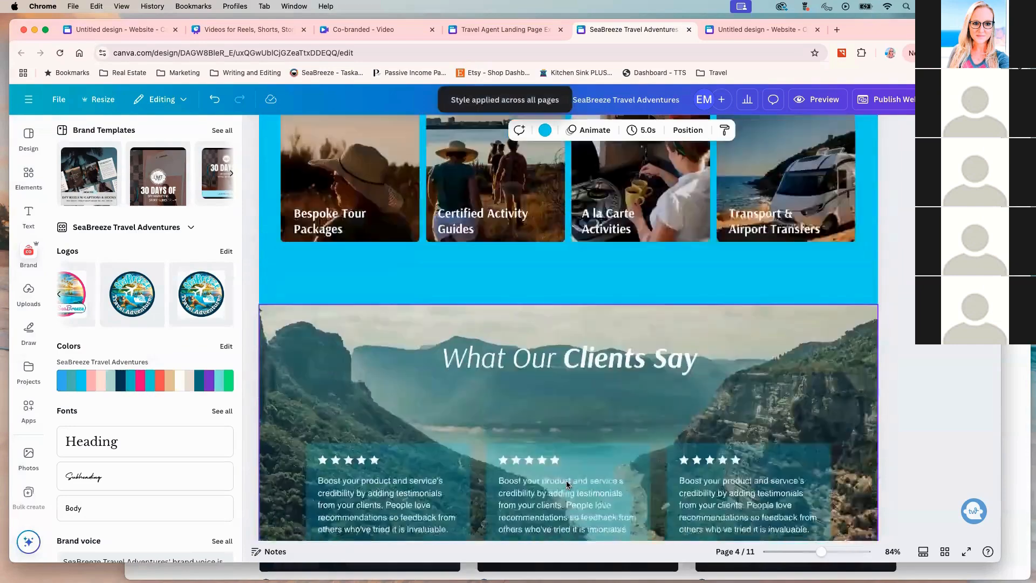
{"action": "scroll", "coordinate": [568, 484], "scroll_direction": "down", "scroll_amount": 10}
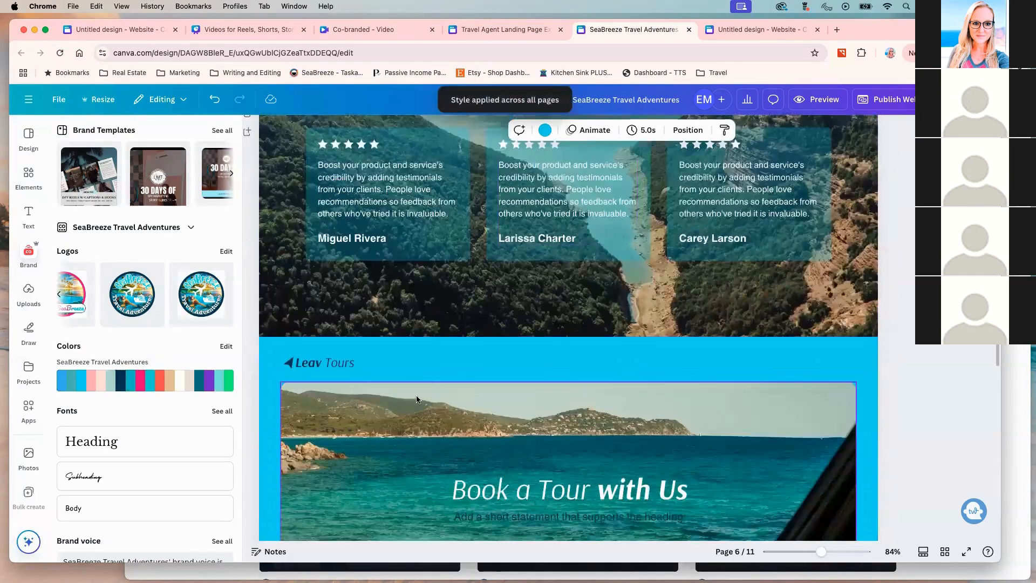
{"action": "scroll", "coordinate": [438, 387], "scroll_direction": "up", "scroll_amount": 20}
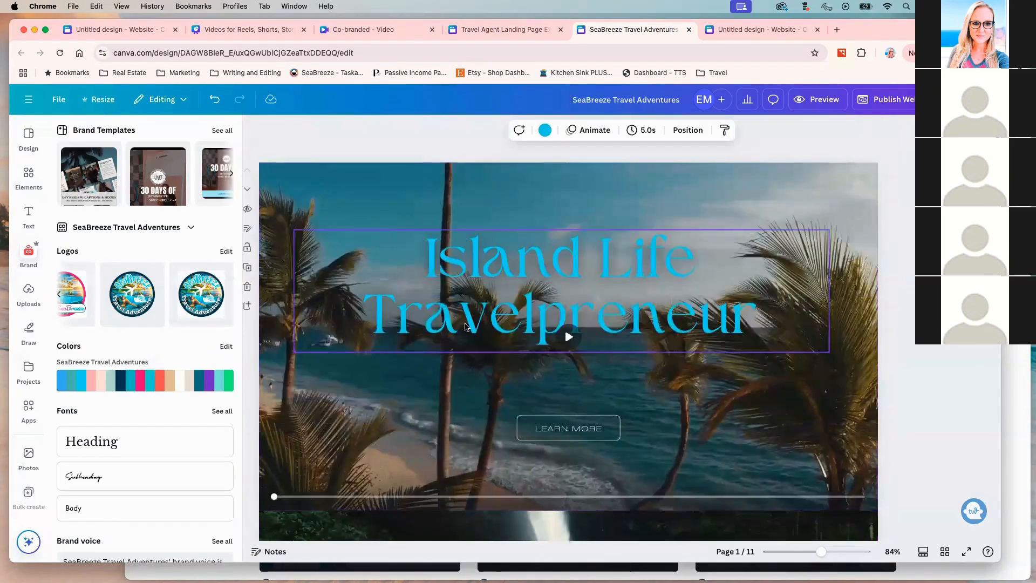
{"action": "scroll", "coordinate": [744, 391], "scroll_direction": "down", "scroll_amount": 5}
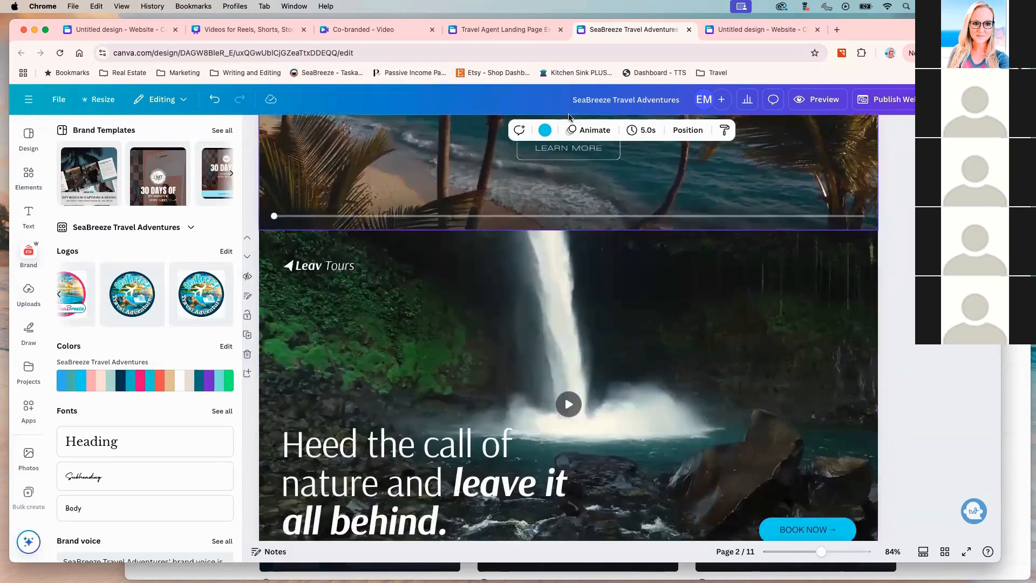
Switch to the Travel Agent Landing Page Example design, look over its opening sections, and select the header's LET'S START PLANNING button
{"action": "left_click", "coordinate": [507, 29]}
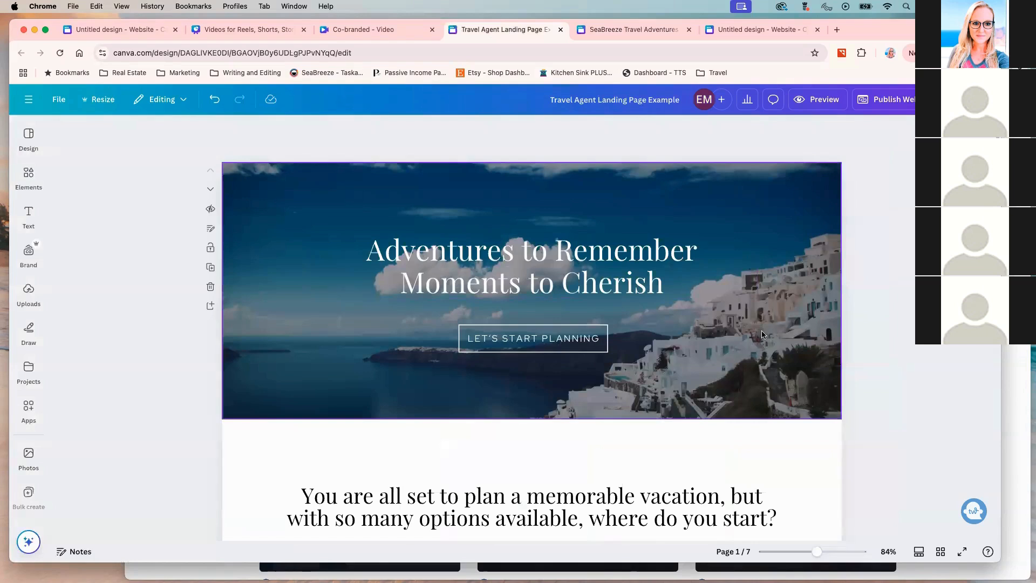
{"action": "scroll", "coordinate": [763, 334], "scroll_direction": "down", "scroll_amount": 1}
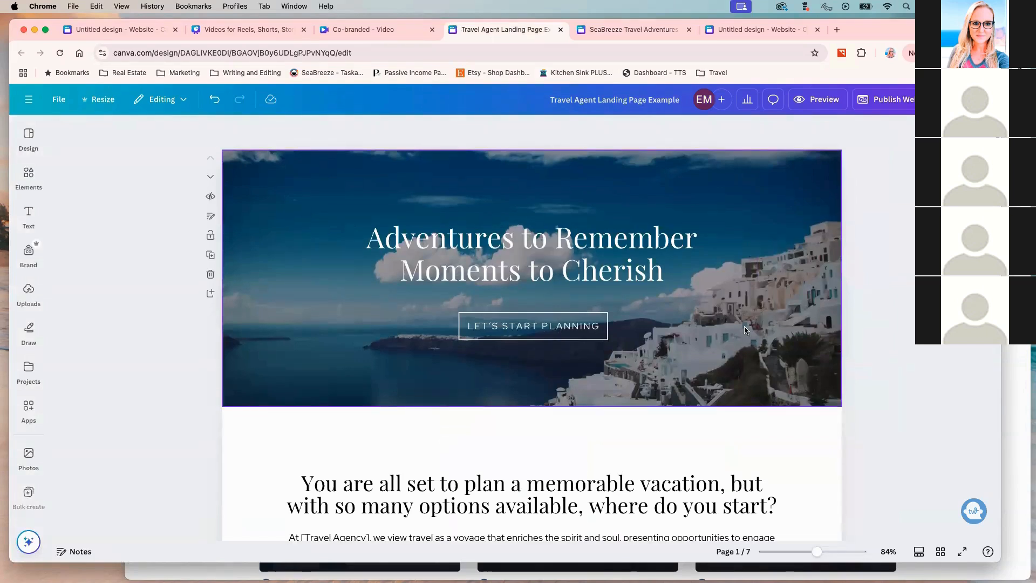
{"action": "scroll", "coordinate": [885, 338], "scroll_direction": "down", "scroll_amount": 3}
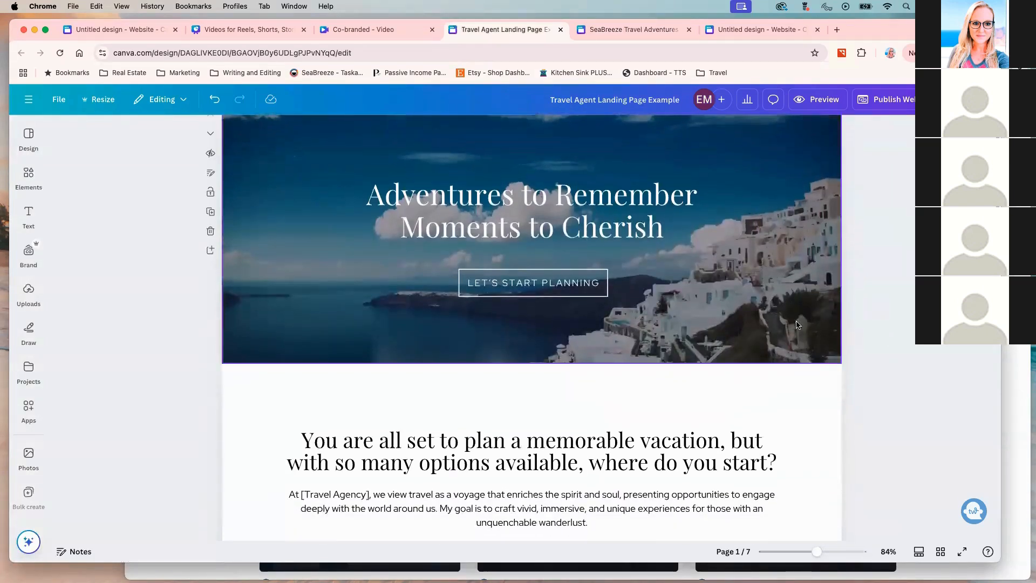
{"action": "scroll", "coordinate": [640, 358], "scroll_direction": "down", "scroll_amount": 3}
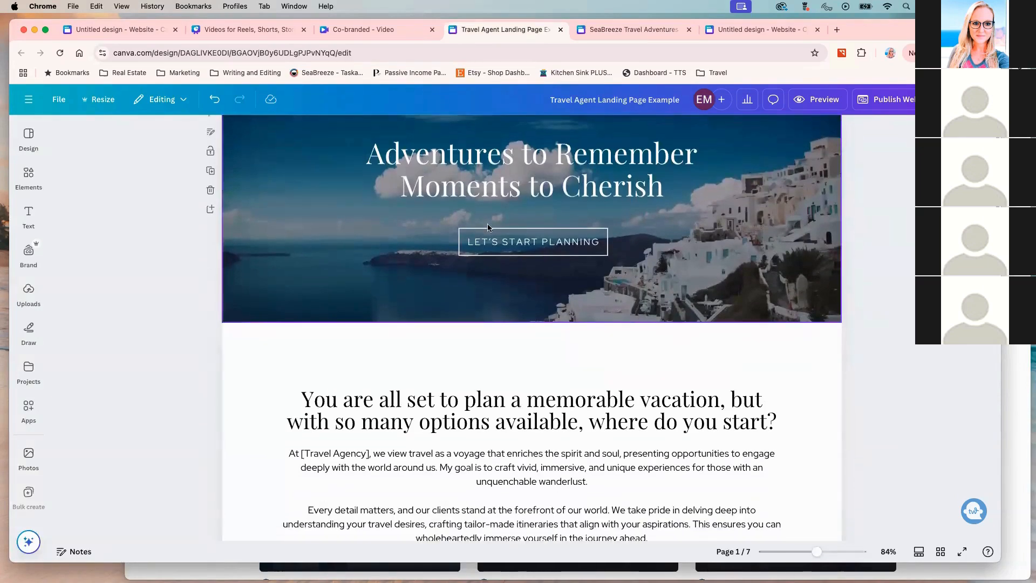
{"action": "scroll", "coordinate": [633, 345], "scroll_direction": "down", "scroll_amount": 1}
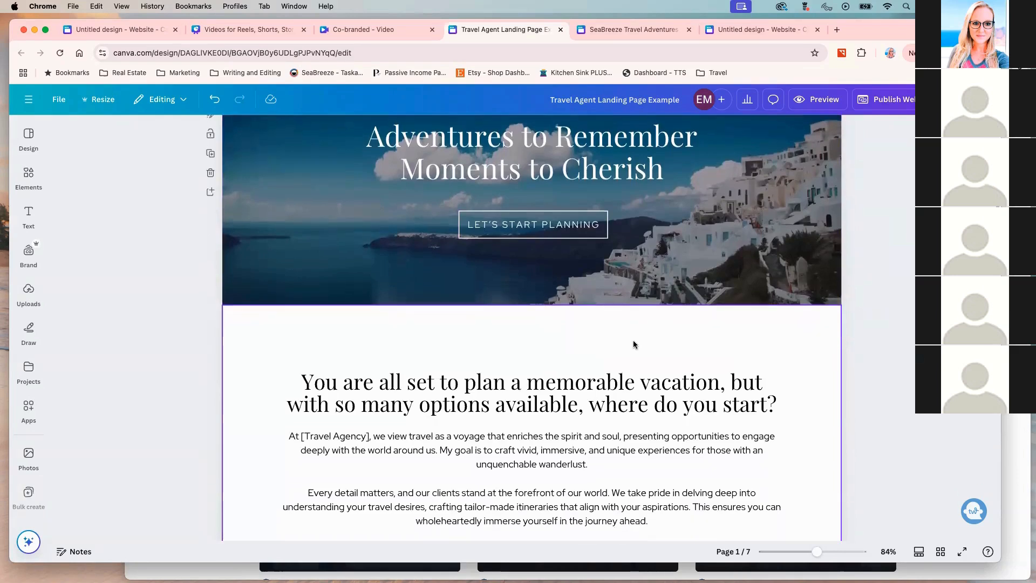
{"action": "scroll", "coordinate": [601, 268], "scroll_direction": "up", "scroll_amount": 5}
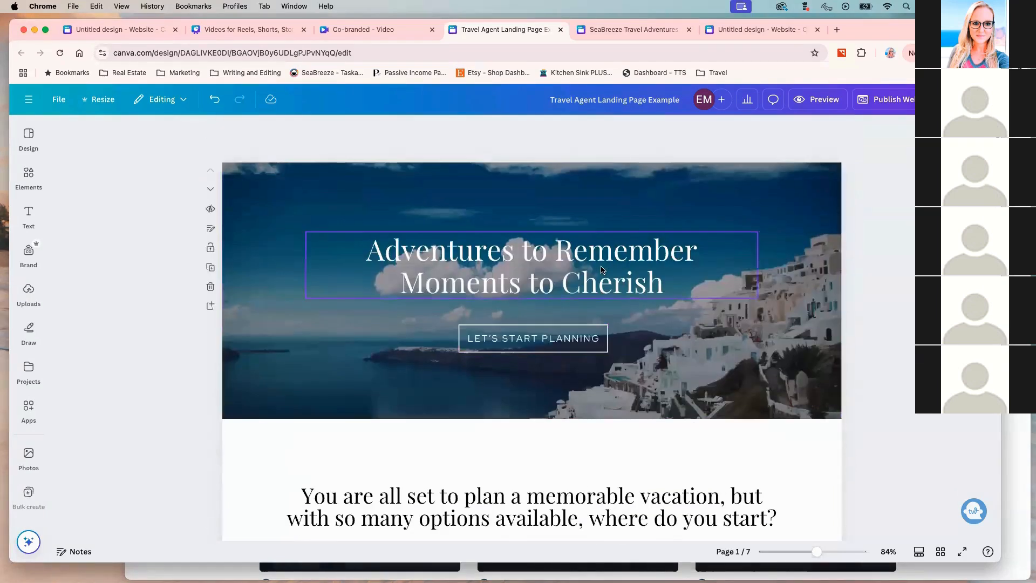
{"action": "left_click", "coordinate": [509, 344]}
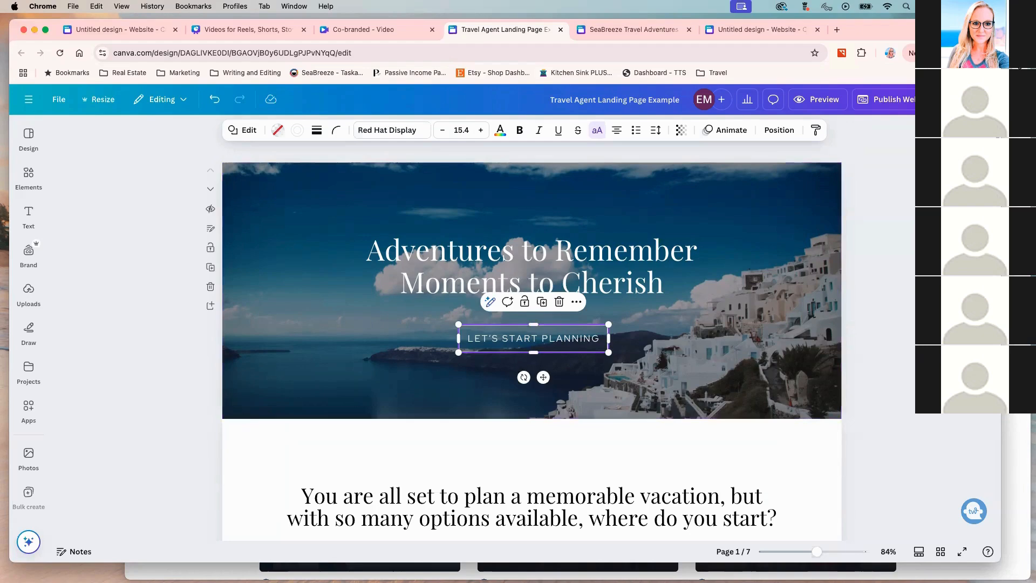
Switch to the other Chrome window, go to Google Forms in a new browser tab, and open the Vacation Quote Request form
{"action": "key", "text": "super+grave"}
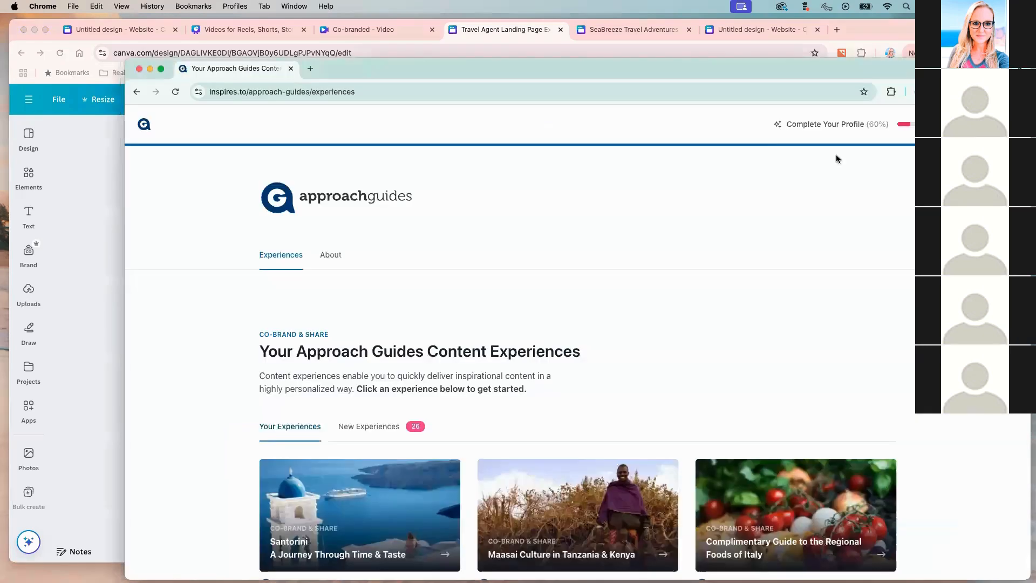
{"action": "left_click", "coordinate": [313, 69]}
{"action": "left_click", "coordinate": [985, 139]}
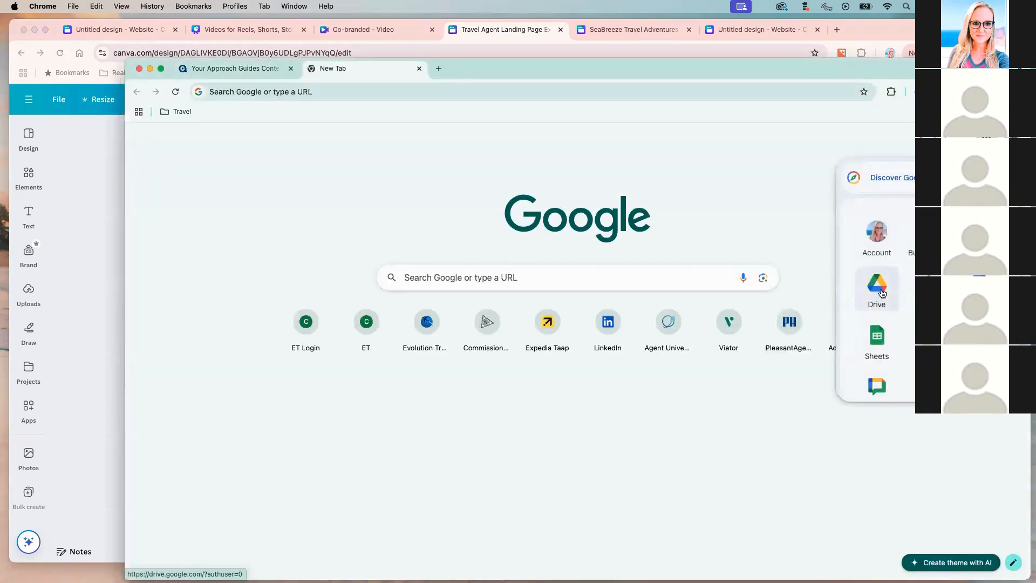
{"action": "scroll", "coordinate": [882, 259], "scroll_direction": "down", "scroll_amount": 2}
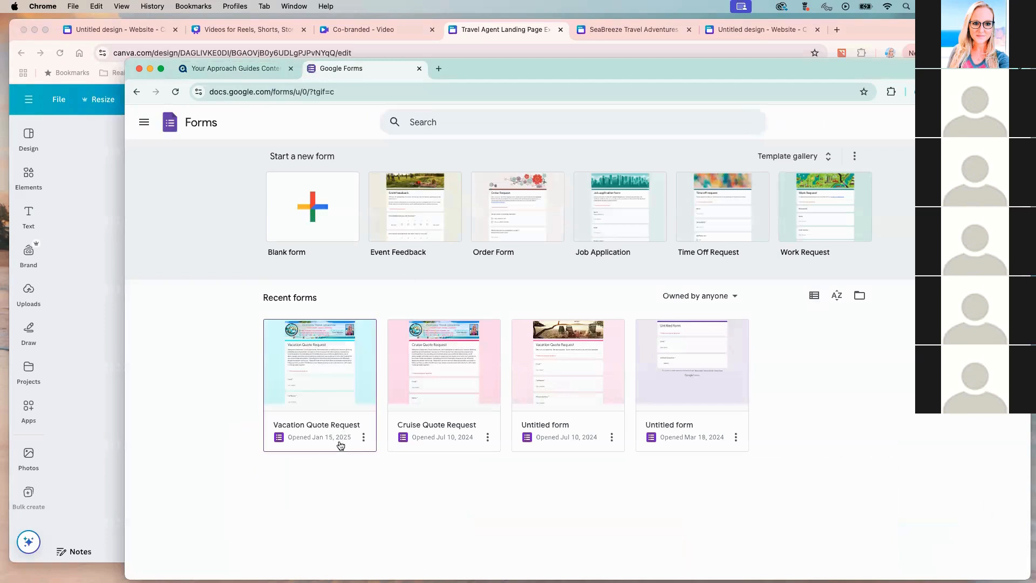
{"action": "left_click", "coordinate": [365, 441]}
{"action": "left_click", "coordinate": [327, 436]}
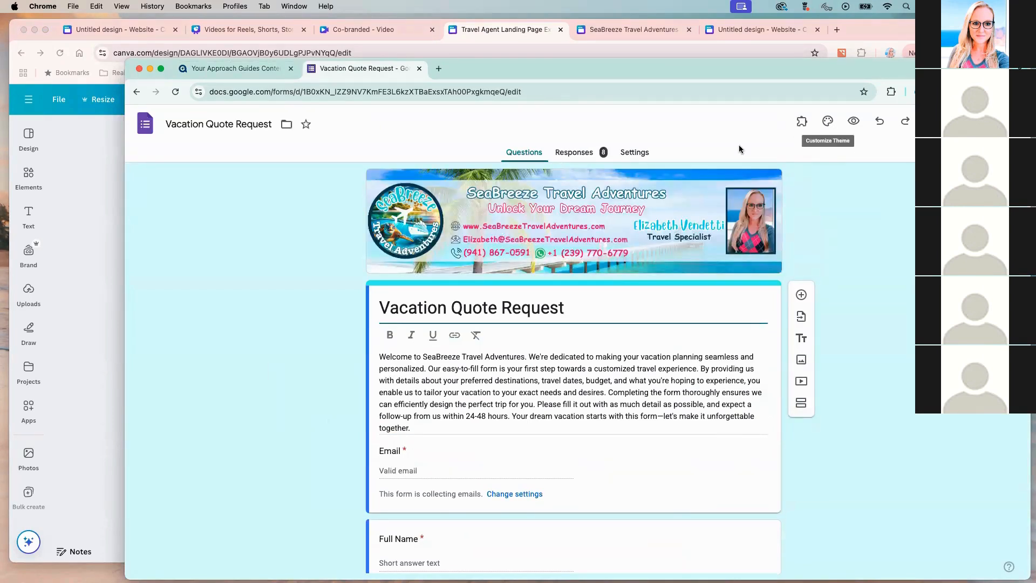
Copy the full shareable link of the Vacation Quote Request form from its send options
{"action": "left_click", "coordinate": [634, 153]}
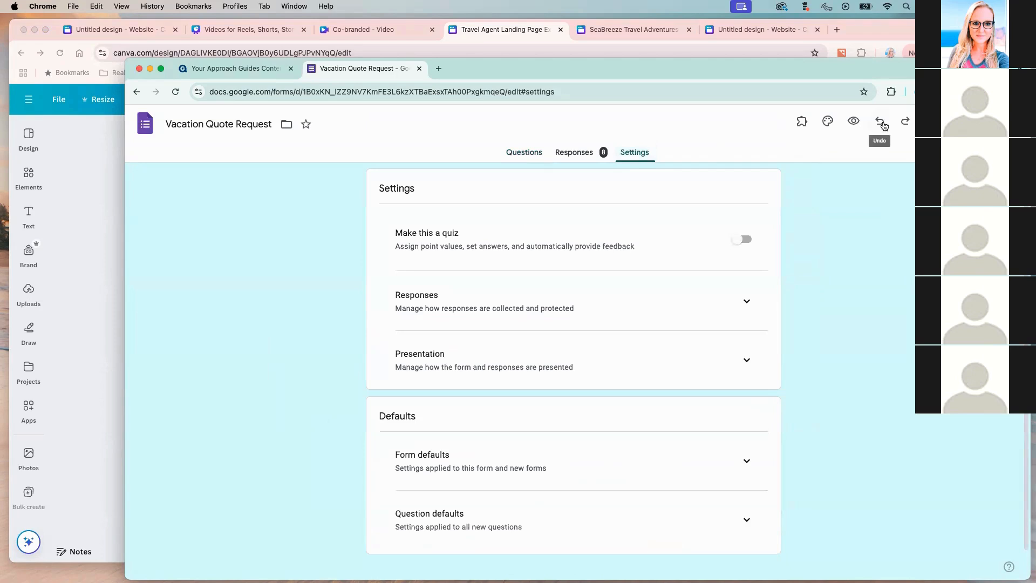
{"action": "left_click", "coordinate": [945, 122]}
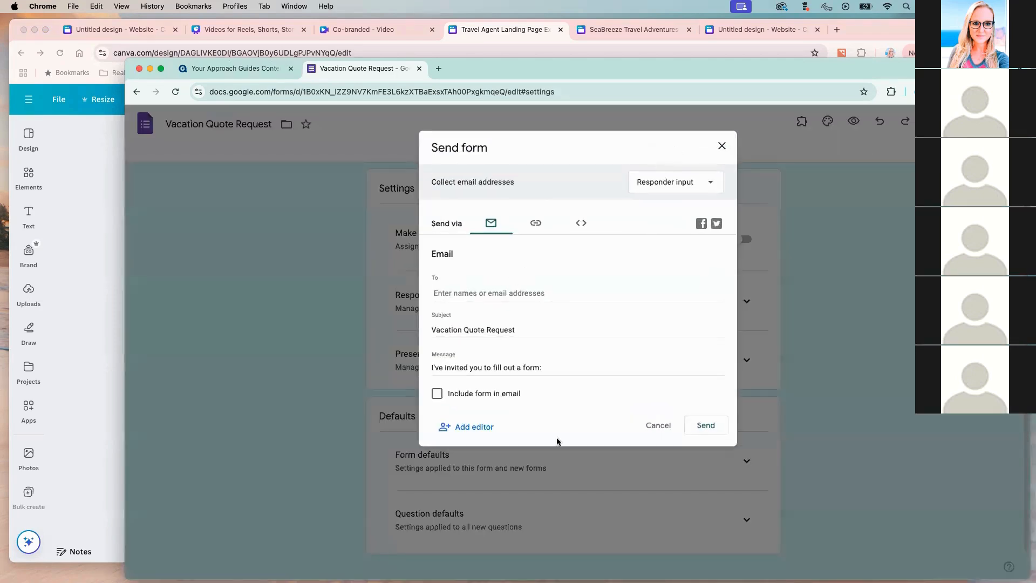
{"action": "left_click", "coordinate": [534, 225]}
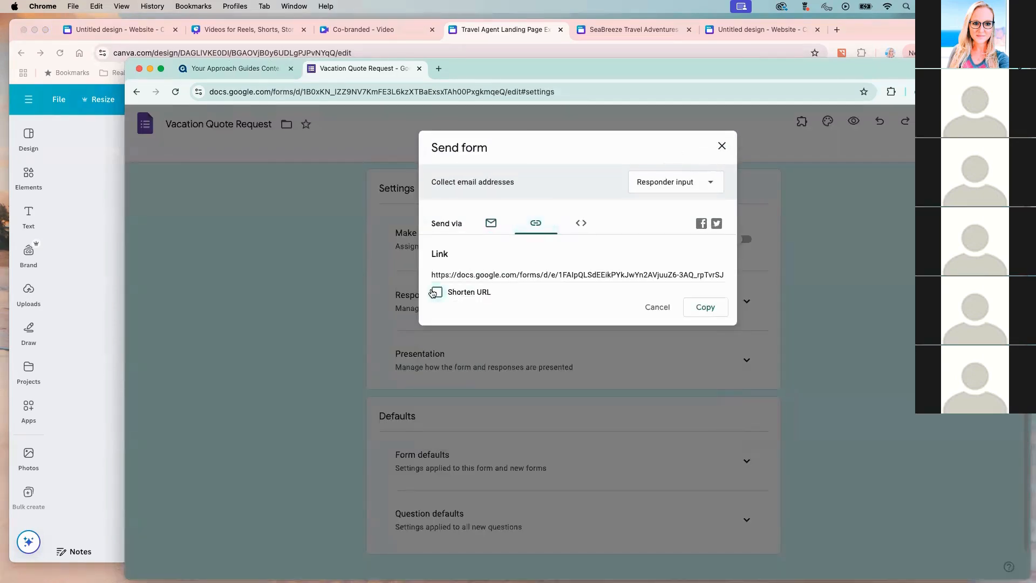
{"action": "left_click", "coordinate": [702, 308]}
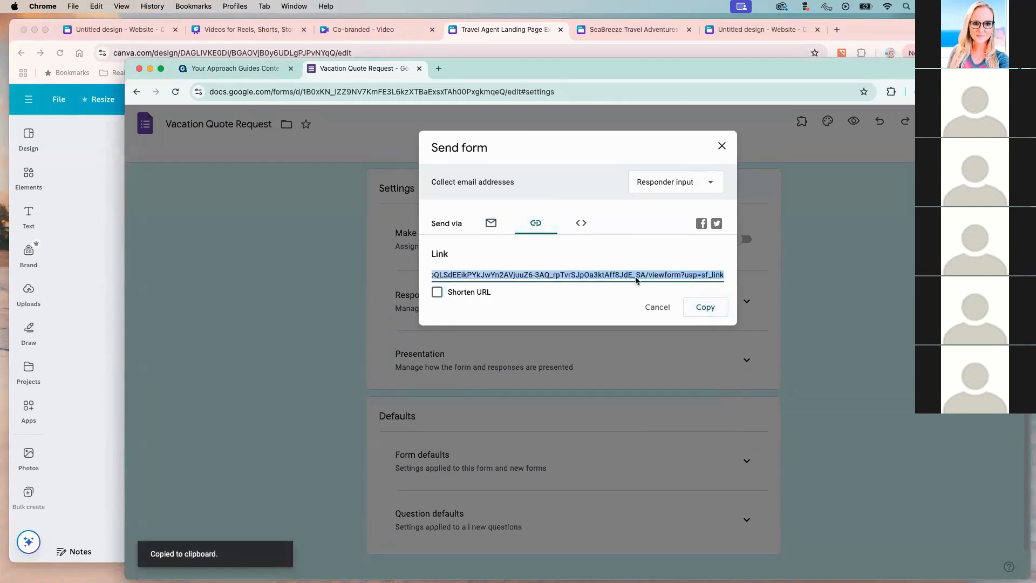
Switch back to the Canva landing page and link the header's LET'S START PLANNING text to the copied Vacation Quote Request form URL
{"action": "left_click", "coordinate": [95, 152]}
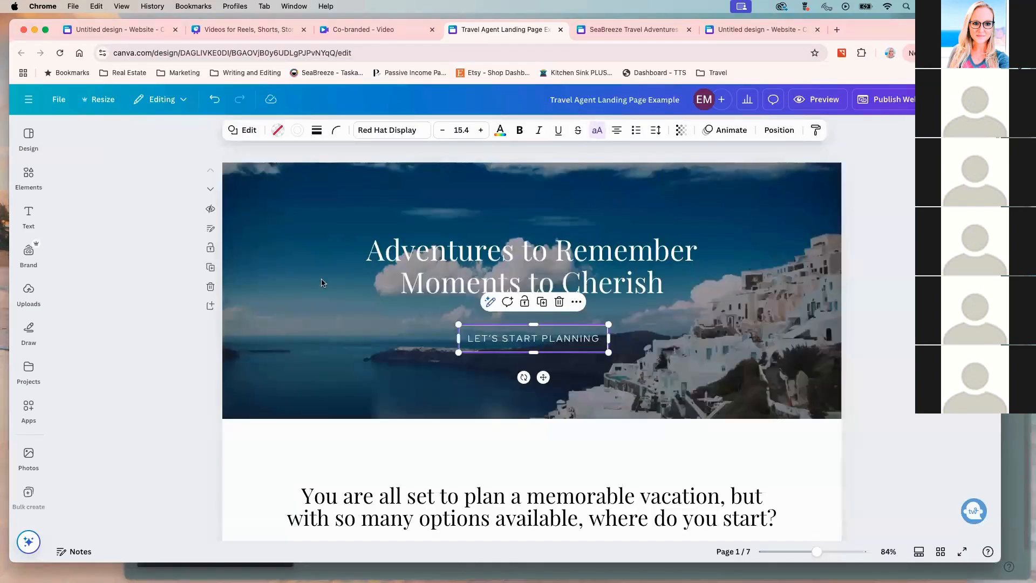
{"action": "left_click", "coordinate": [537, 338]}
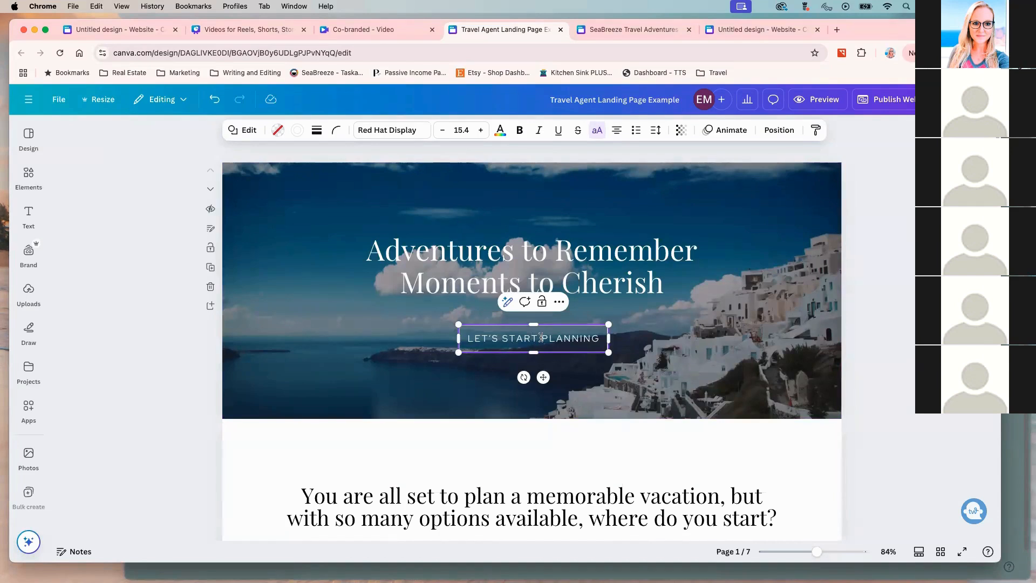
{"action": "left_click_drag", "start_coordinate": [597, 338], "coordinate": [469, 339]}
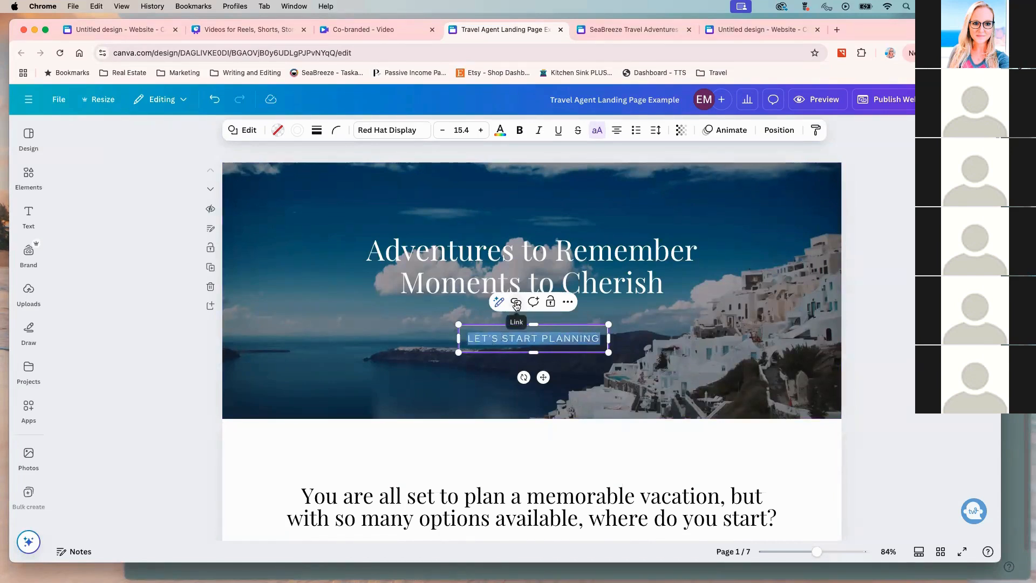
{"action": "left_click", "coordinate": [517, 303]}
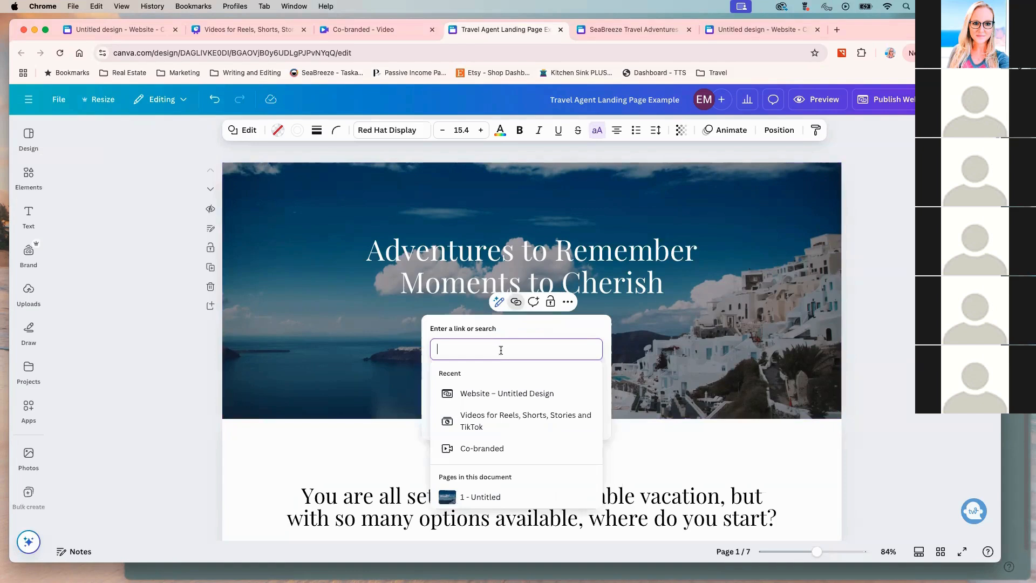
{"action": "key", "text": "super+v"}
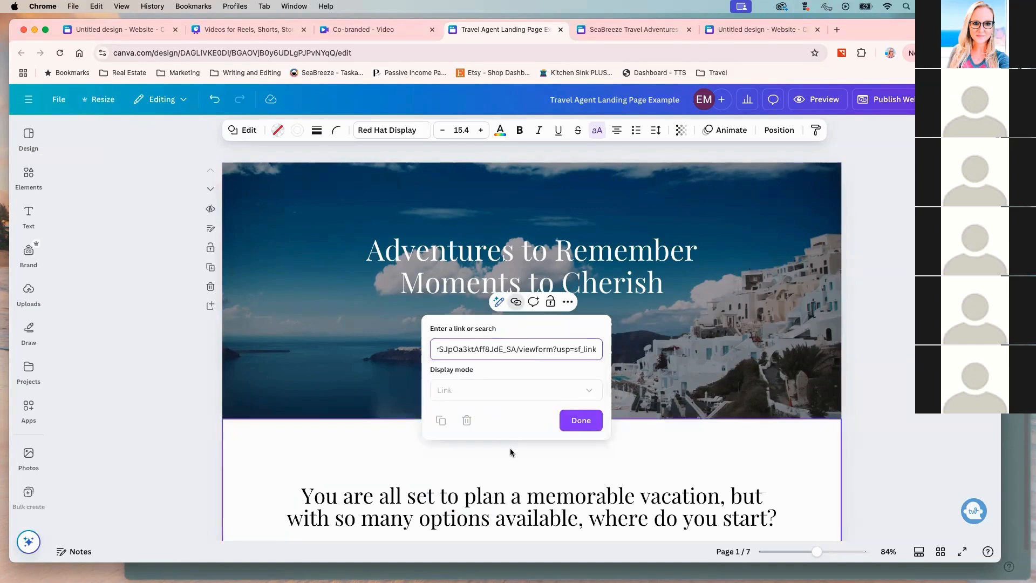
{"action": "left_click", "coordinate": [590, 425]}
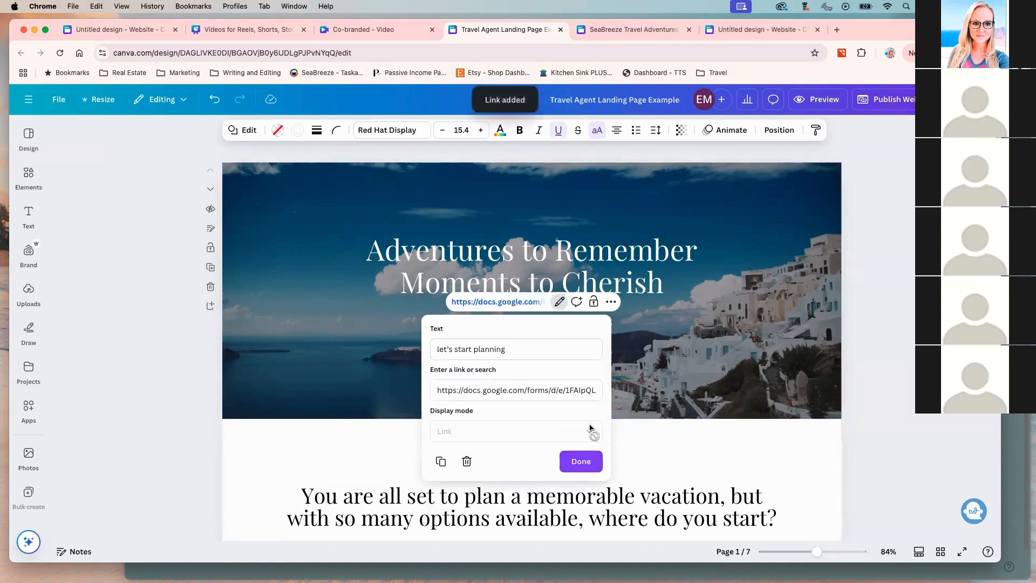
{"action": "left_click", "coordinate": [581, 463]}
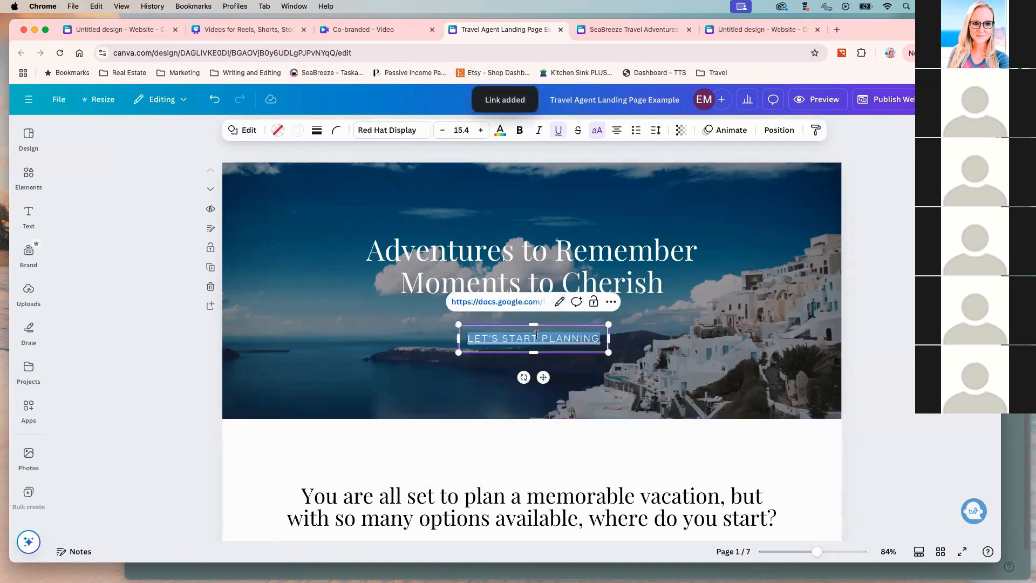
{"action": "left_click", "coordinate": [655, 363]}
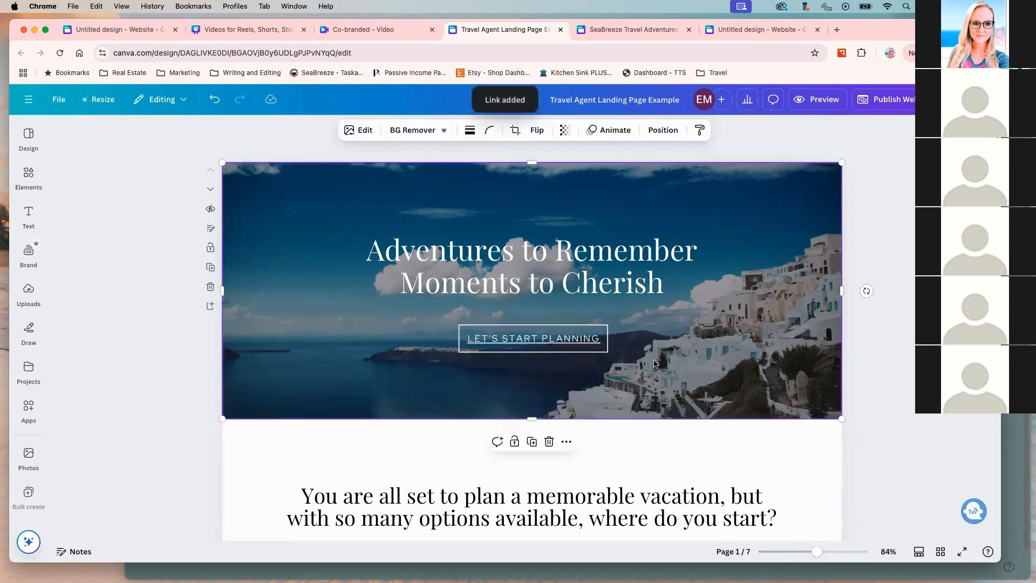
Preview the website, test the LET'S START PLANNING link, look over the form it opens, and return to the editor
{"action": "left_click", "coordinate": [808, 102]}
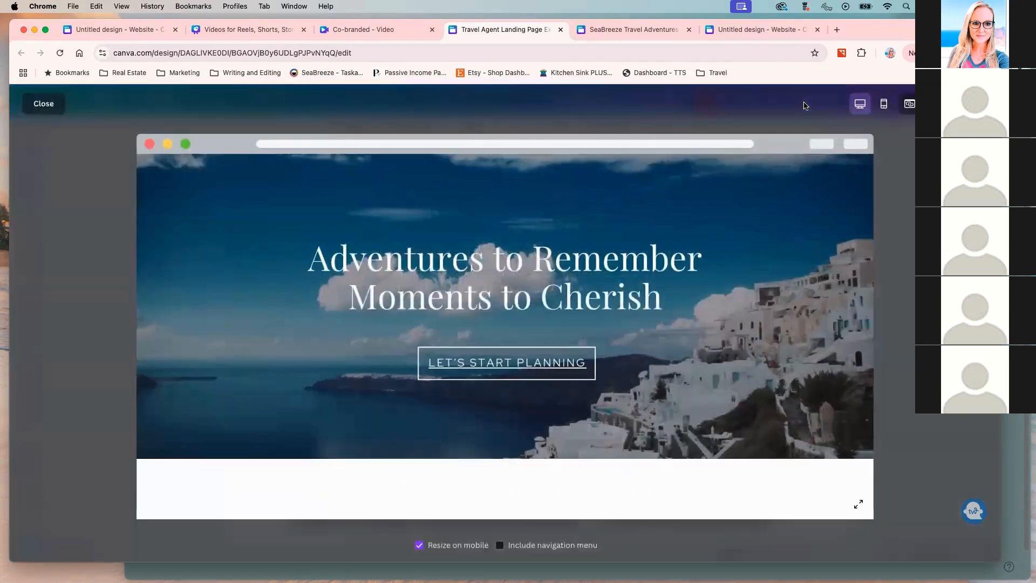
{"action": "left_click", "coordinate": [530, 367]}
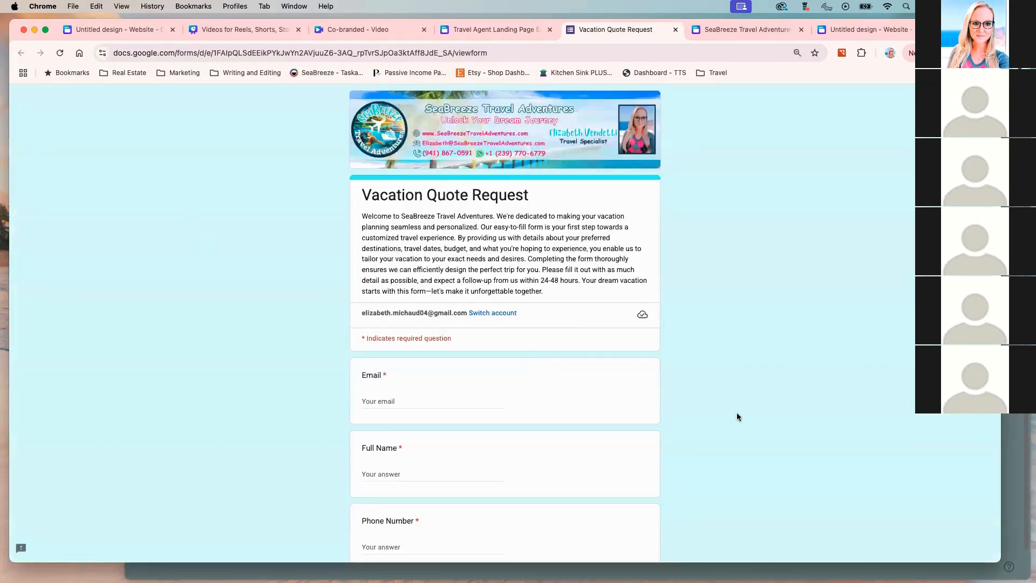
{"action": "scroll", "coordinate": [737, 416], "scroll_direction": "down", "scroll_amount": 3}
{"action": "scroll", "coordinate": [737, 417], "scroll_direction": "down", "scroll_amount": 3}
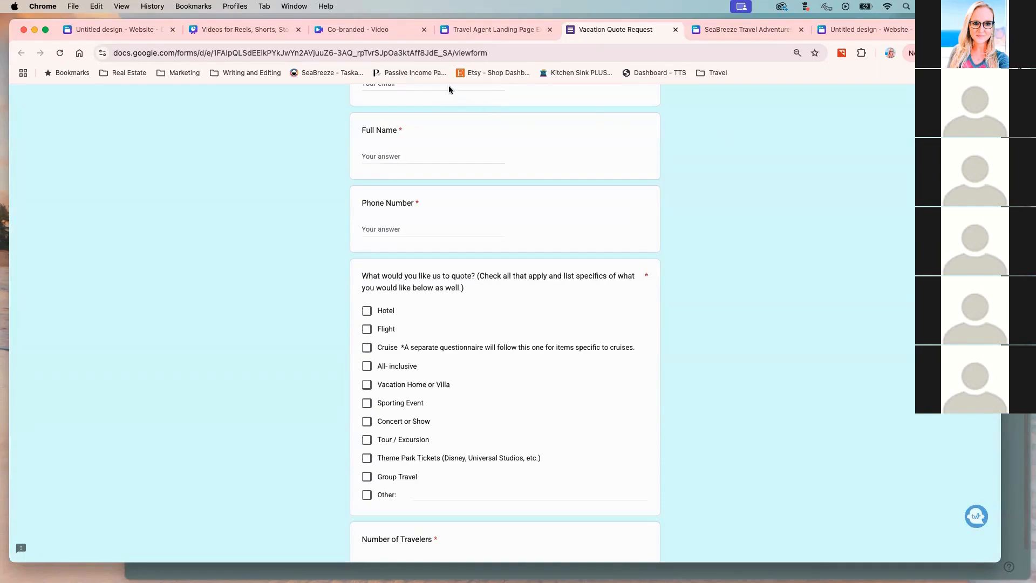
{"action": "left_click", "coordinate": [493, 33]}
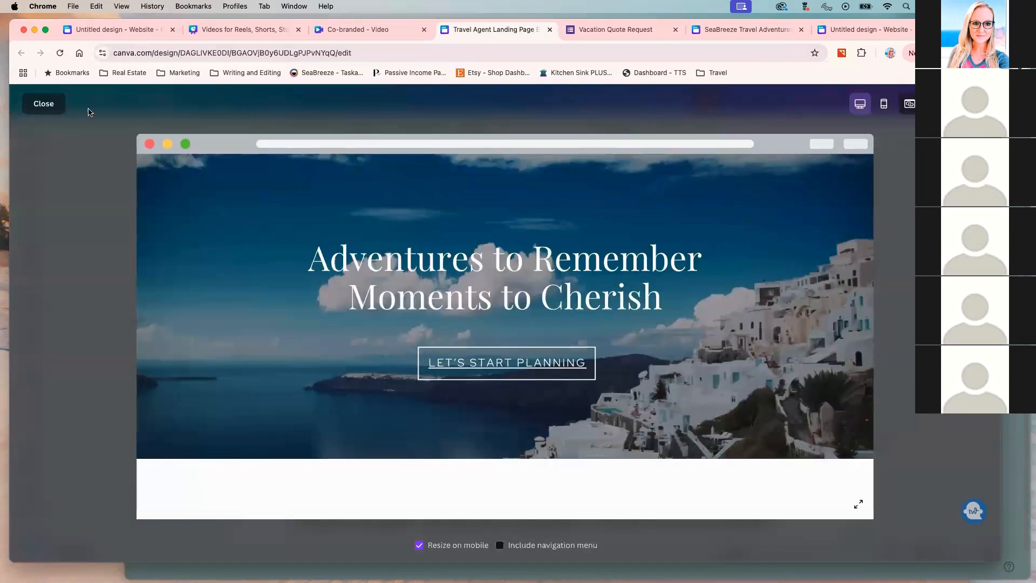
{"action": "left_click", "coordinate": [43, 103]}
Review the landing page down to the Santorini banner, and load the inspires.to home page in the other Chrome window's Approach Guides tab
{"action": "scroll", "coordinate": [674, 515], "scroll_direction": "down", "scroll_amount": 10}
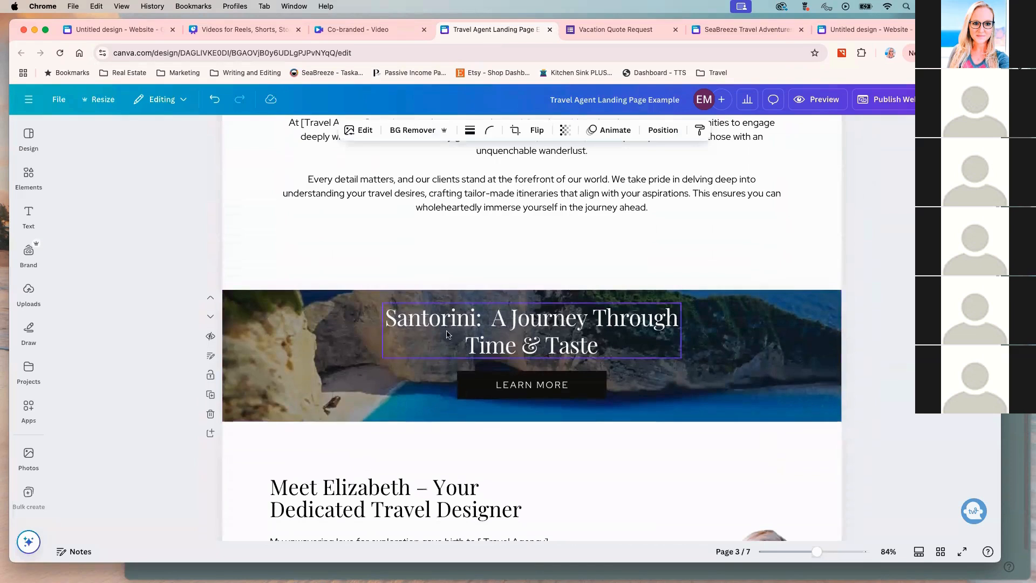
{"action": "scroll", "coordinate": [345, 378], "scroll_direction": "down", "scroll_amount": 1}
{"action": "scroll", "coordinate": [342, 378], "scroll_direction": "down", "scroll_amount": 1}
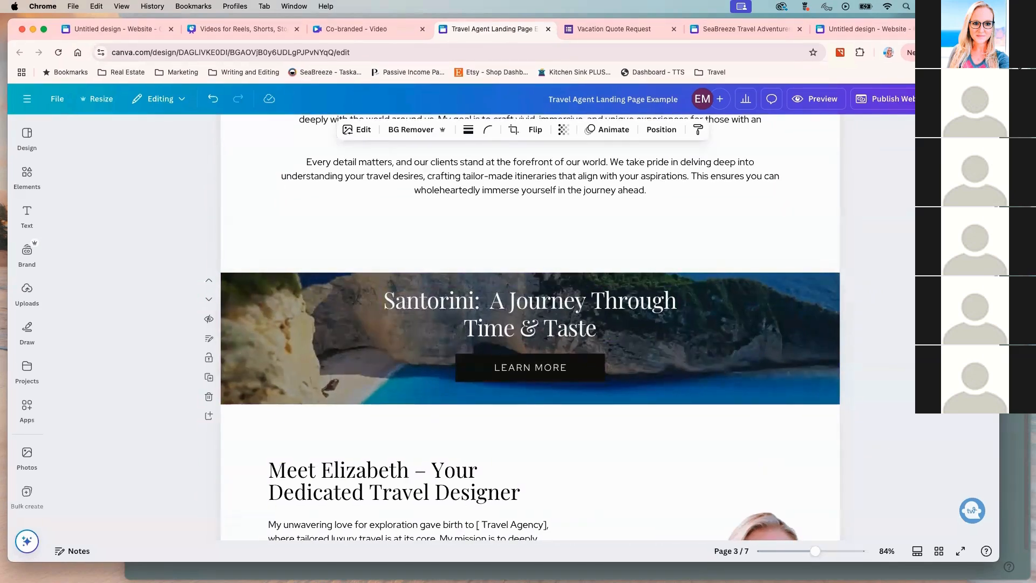
{"action": "key", "text": "super+grave"}
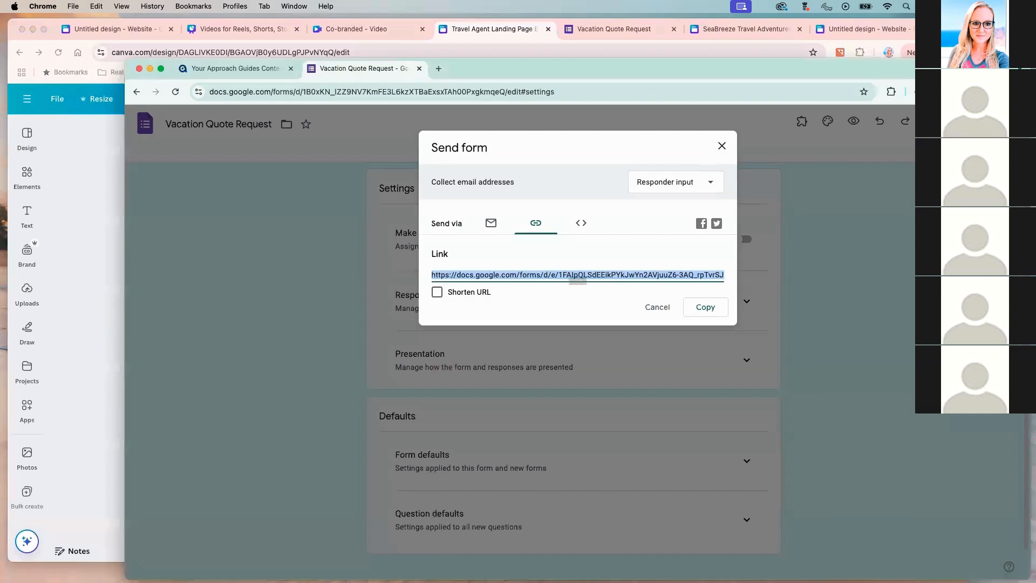
{"action": "left_click", "coordinate": [262, 70]}
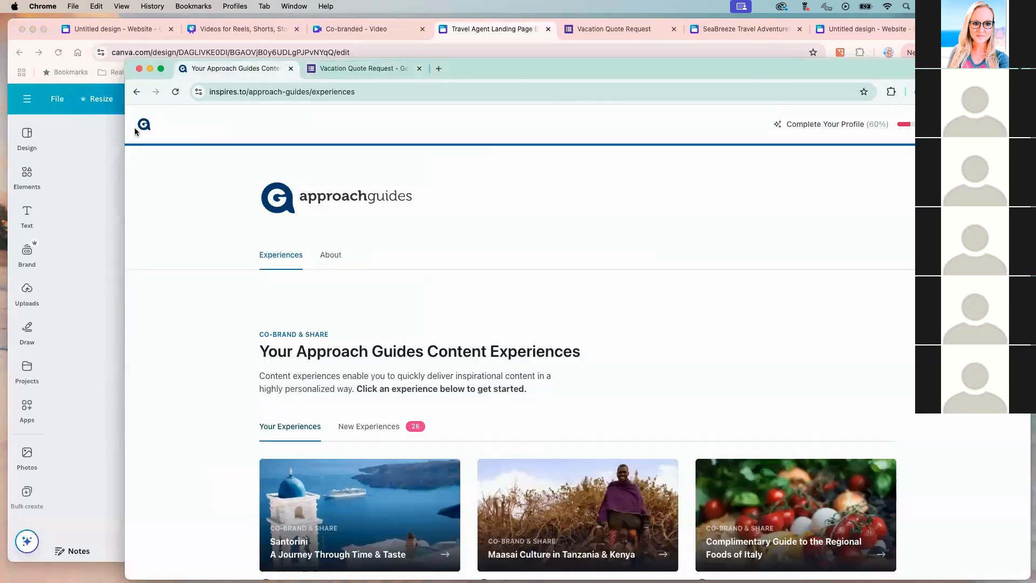
{"action": "left_click", "coordinate": [275, 92]}
{"action": "left_click_drag", "start_coordinate": [381, 92], "coordinate": [272, 96]}
{"action": "key", "text": "BackSpace"}
{"action": "key", "text": "Return"}
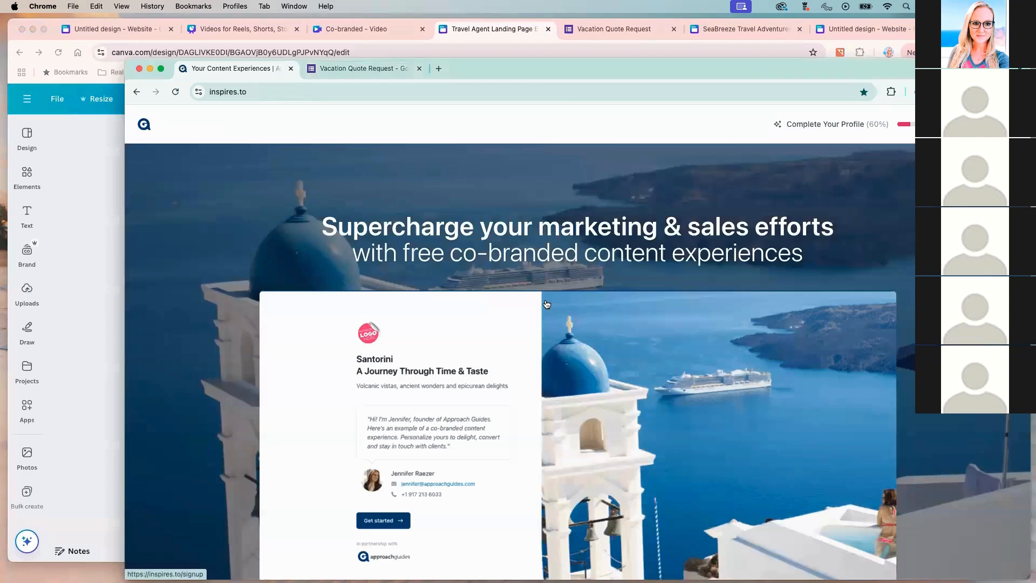
Browse the content experiences and open "Santorini A Journey Through Time & Taste" for co-branding
{"action": "scroll", "coordinate": [843, 345], "scroll_direction": "down", "scroll_amount": 6}
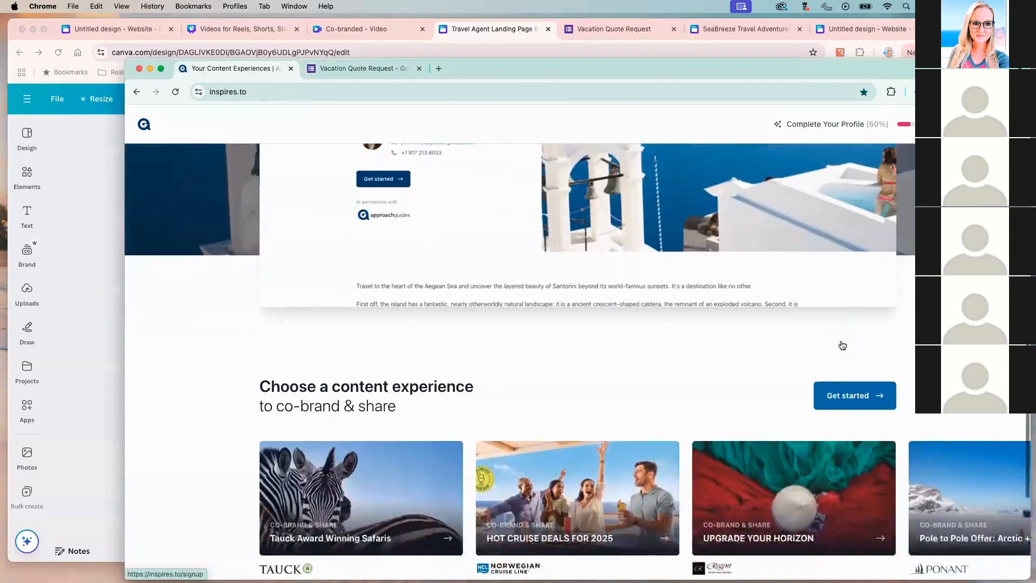
{"action": "scroll", "coordinate": [843, 346], "scroll_direction": "down", "scroll_amount": 2}
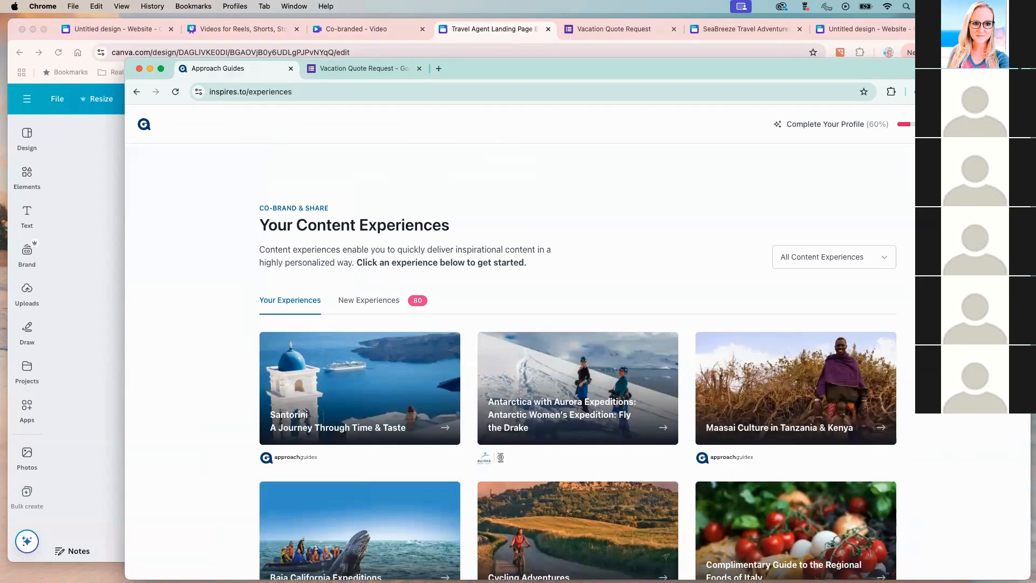
{"action": "scroll", "coordinate": [616, 243], "scroll_direction": "down", "scroll_amount": 2}
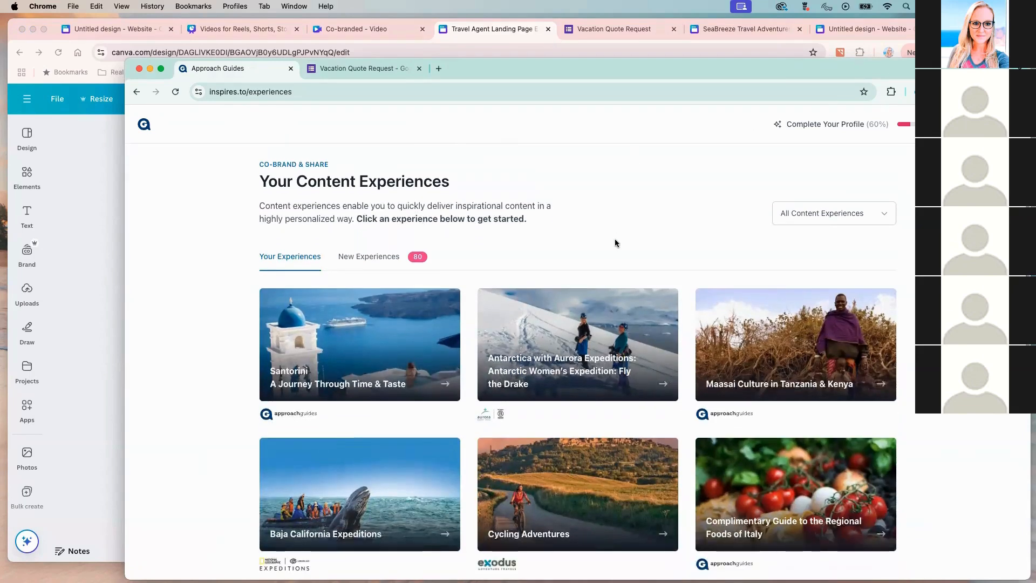
{"action": "scroll", "coordinate": [613, 241], "scroll_direction": "down", "scroll_amount": 1}
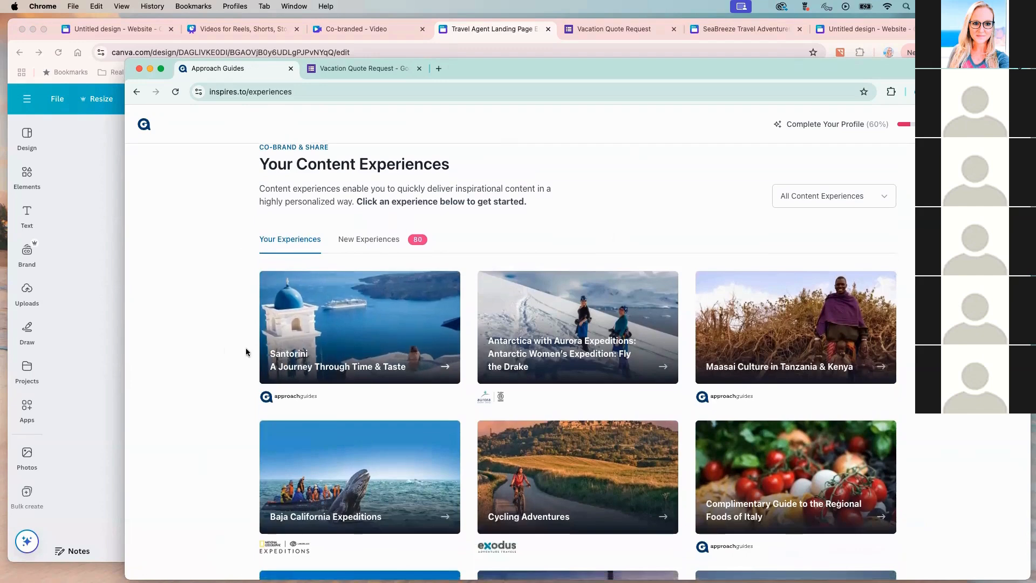
{"action": "left_click", "coordinate": [322, 367]}
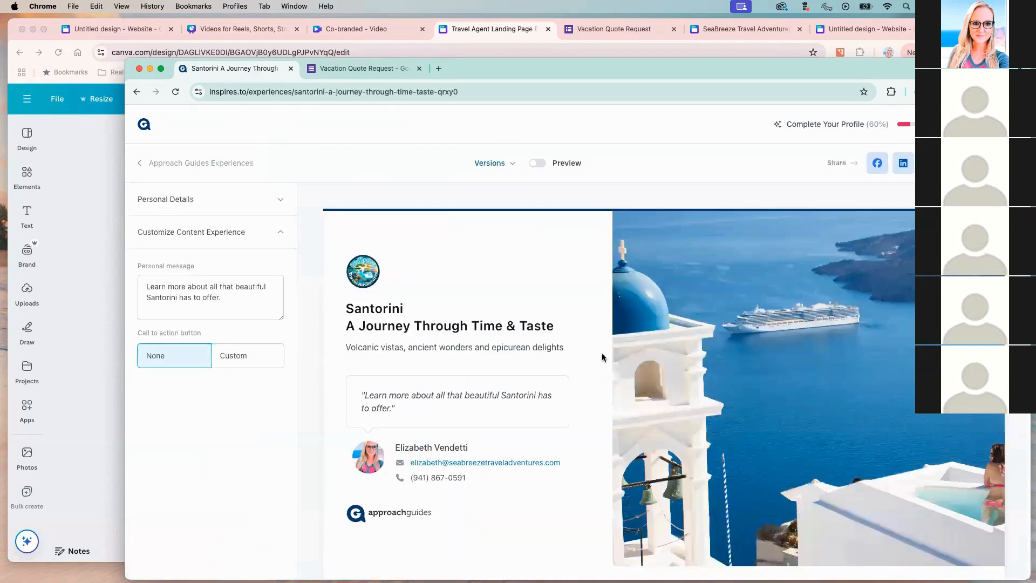
Look over the Santorini content experience, its personal details, and its customization options
{"action": "scroll", "coordinate": [603, 358], "scroll_direction": "down", "scroll_amount": 3}
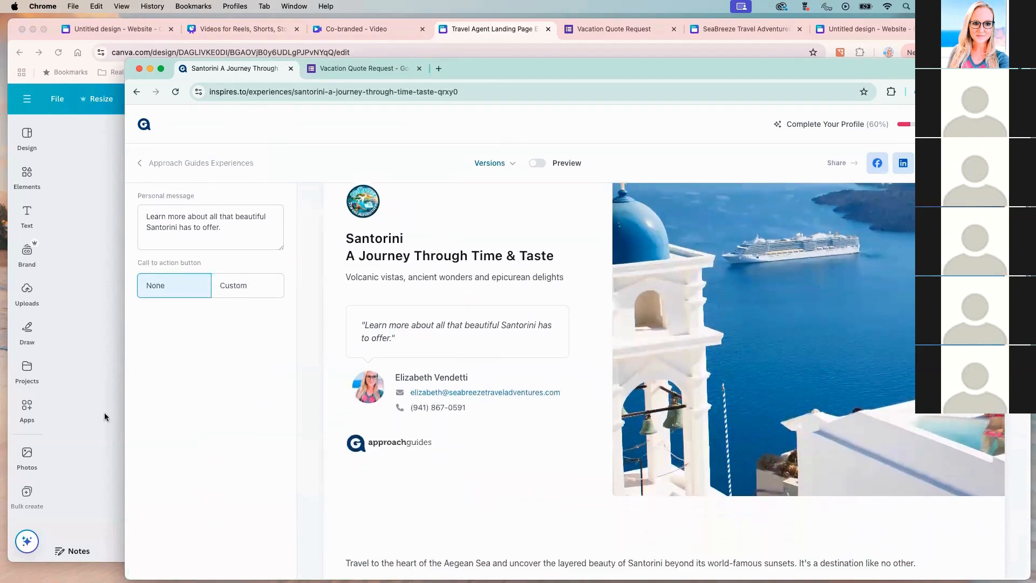
{"action": "scroll", "coordinate": [493, 470], "scroll_direction": "down", "scroll_amount": 1}
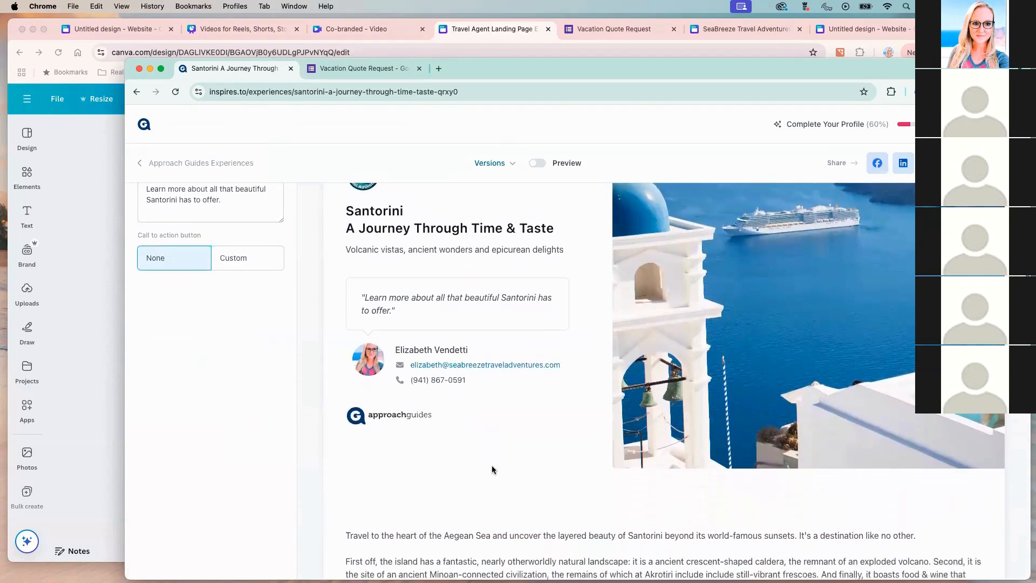
{"action": "scroll", "coordinate": [513, 451], "scroll_direction": "up", "scroll_amount": 5}
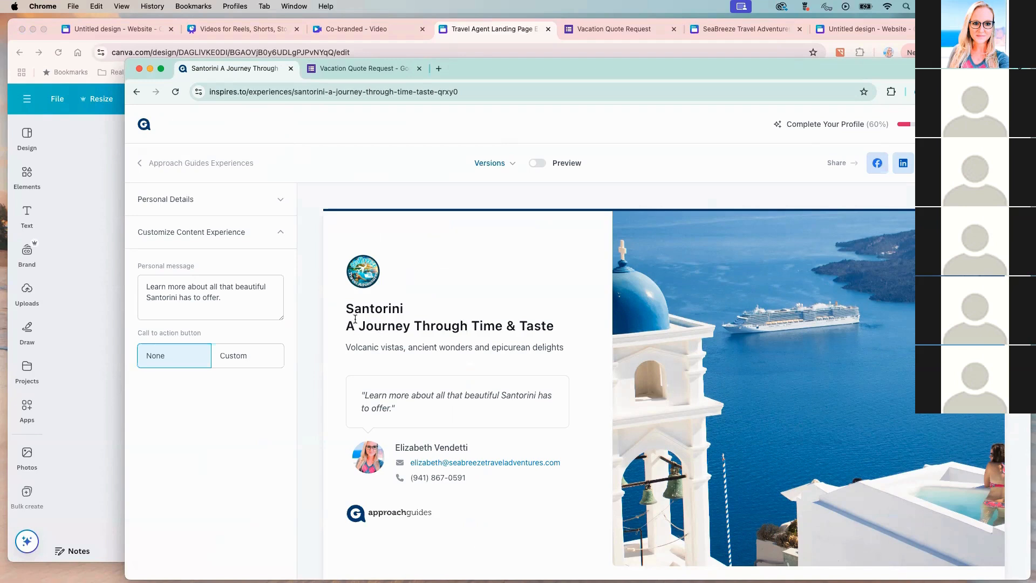
{"action": "left_click", "coordinate": [191, 199]}
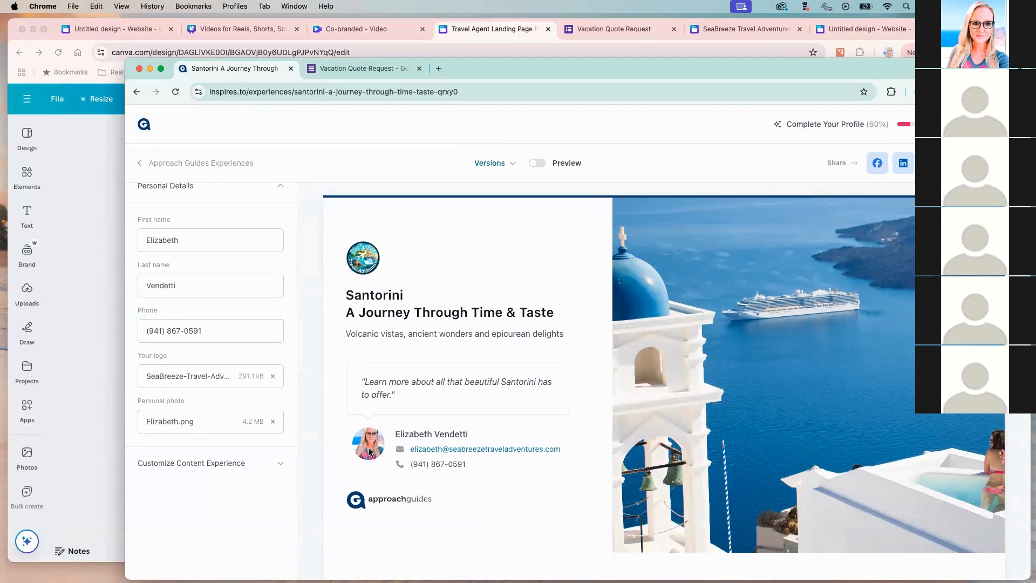
{"action": "left_click", "coordinate": [244, 464]}
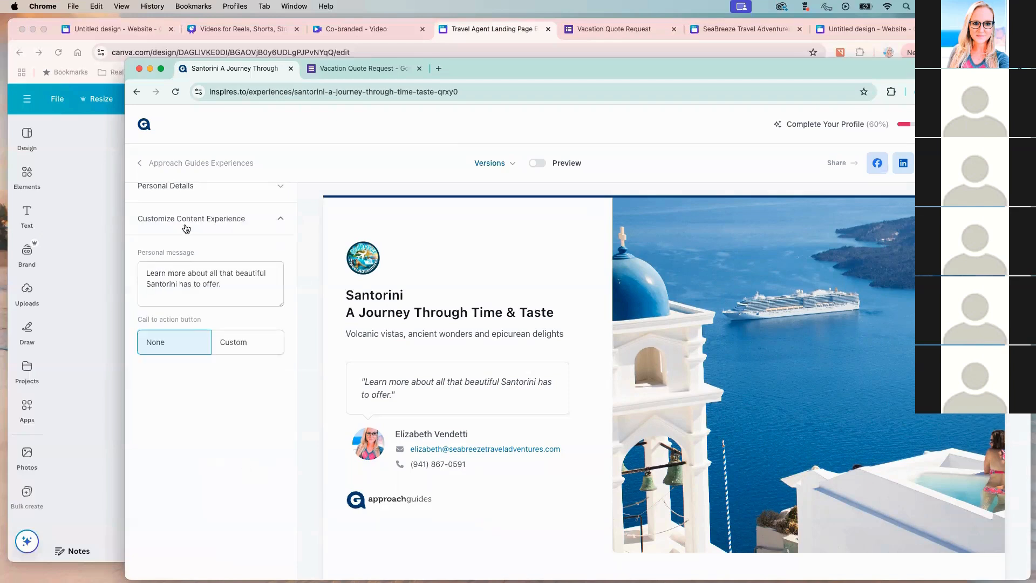
Retype the ending of the Santorini experience's personal message as "offer."
{"action": "scroll", "coordinate": [430, 406], "scroll_direction": "down", "scroll_amount": 1}
{"action": "left_click", "coordinate": [226, 268]}
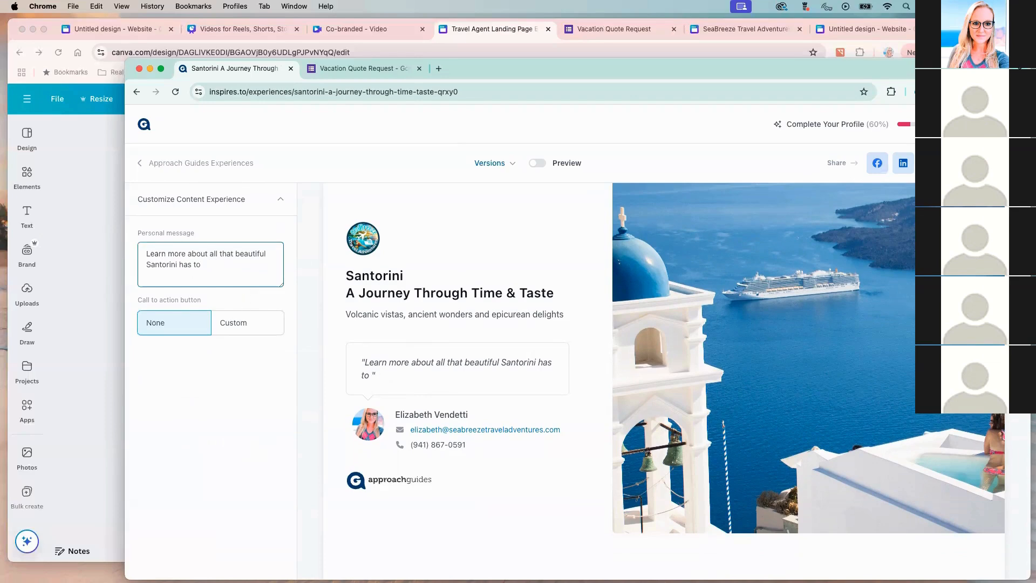
{"action": "type", "text": "offer."}
Add a custom call to action button to the Santorini experience with the text "Request a Quote"
{"action": "left_click", "coordinate": [234, 322]}
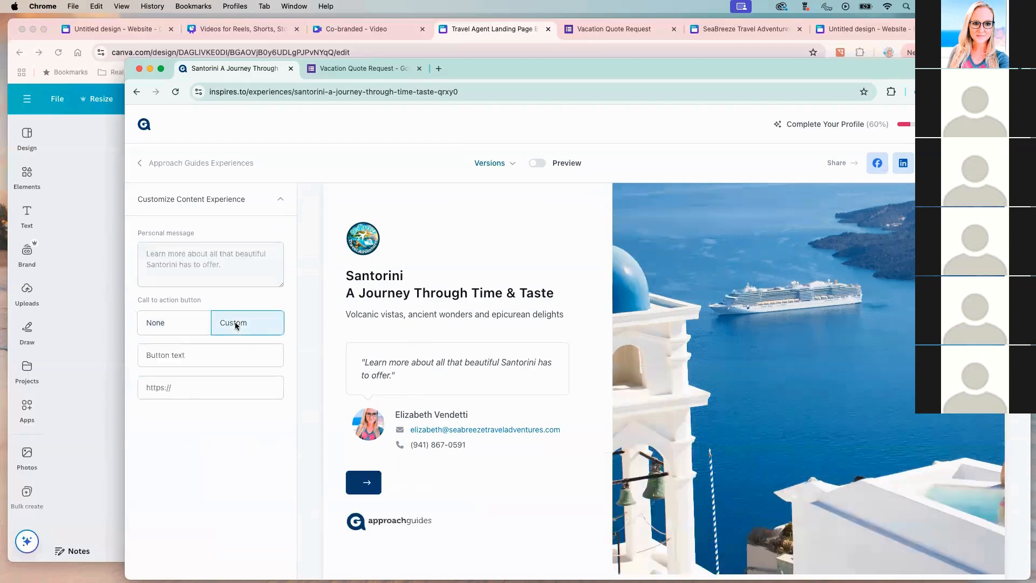
{"action": "left_click", "coordinate": [209, 354]}
{"action": "left_click", "coordinate": [227, 384]}
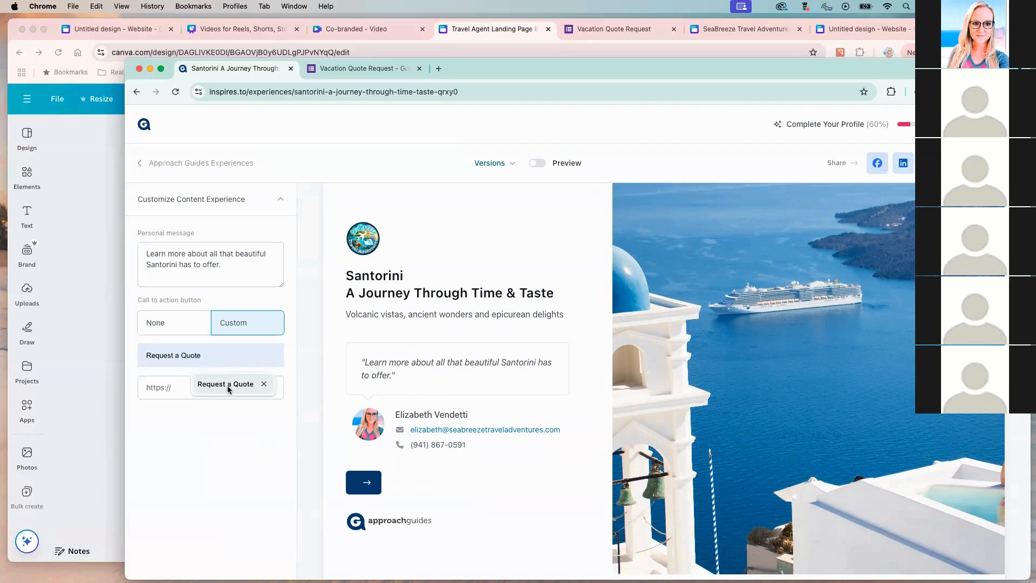
{"action": "left_click", "coordinate": [228, 385]}
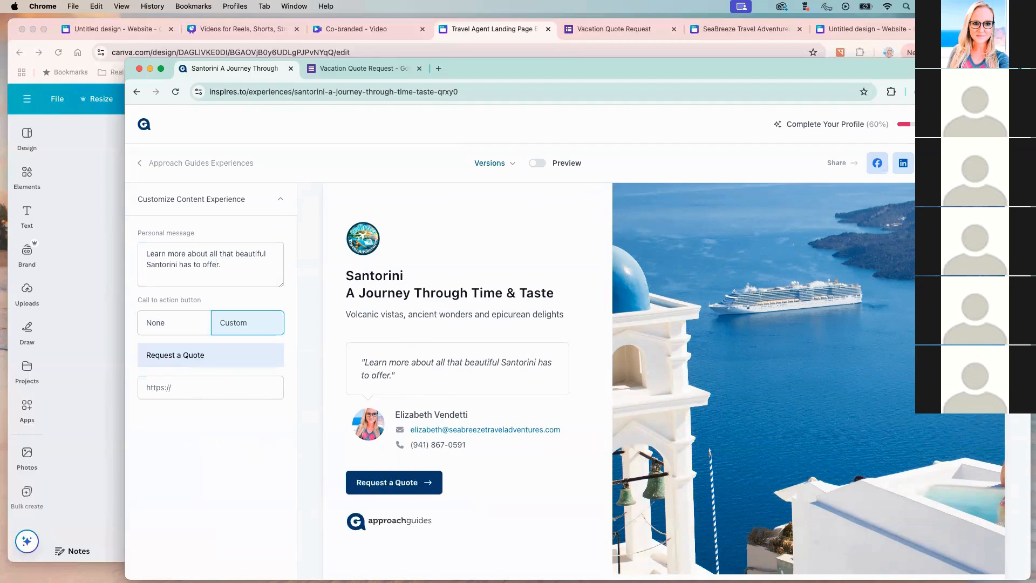
Copy the Vacation Quote Request form's link from Google Forms and set it as the Request a Quote button's URL
{"action": "left_click", "coordinate": [217, 388]}
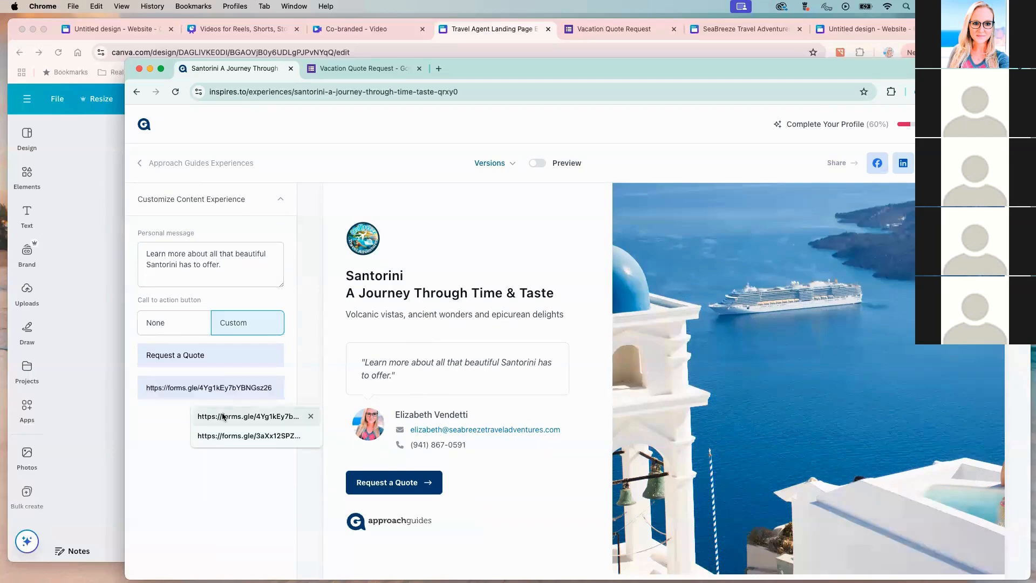
{"action": "left_click", "coordinate": [357, 69]}
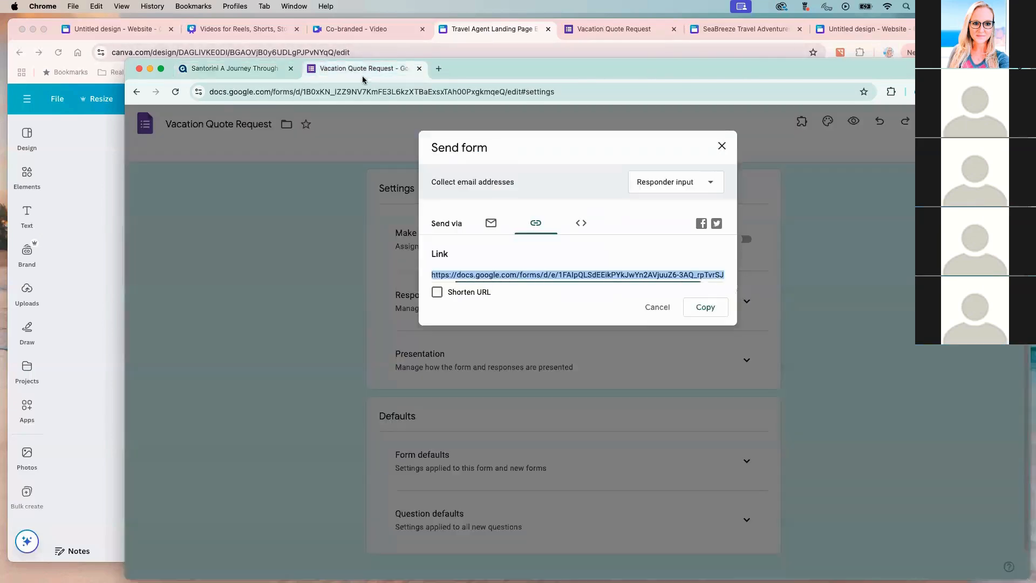
{"action": "left_click", "coordinate": [706, 308]}
{"action": "left_click", "coordinate": [227, 68]}
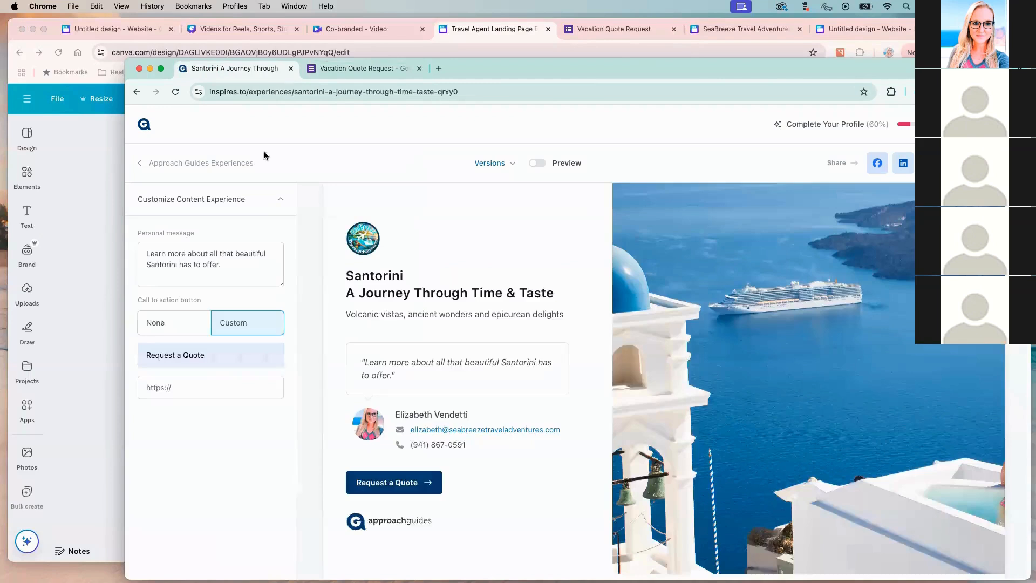
{"action": "left_click", "coordinate": [218, 384]}
{"action": "key", "text": "super+v"}
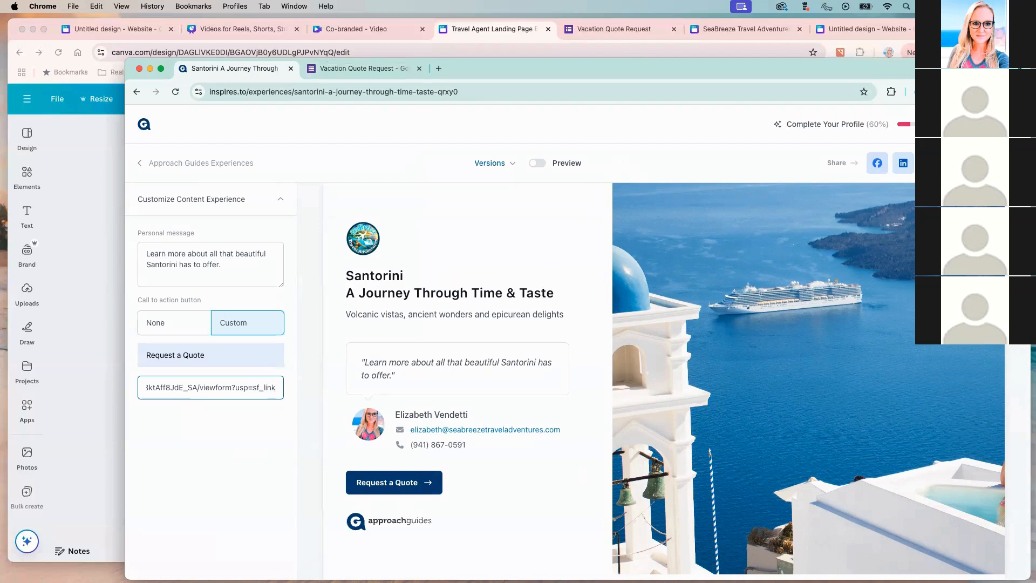
Preview the Santorini experience and test that its Request a Quote button opens the Vacation Quote Request form
{"action": "left_click", "coordinate": [542, 164]}
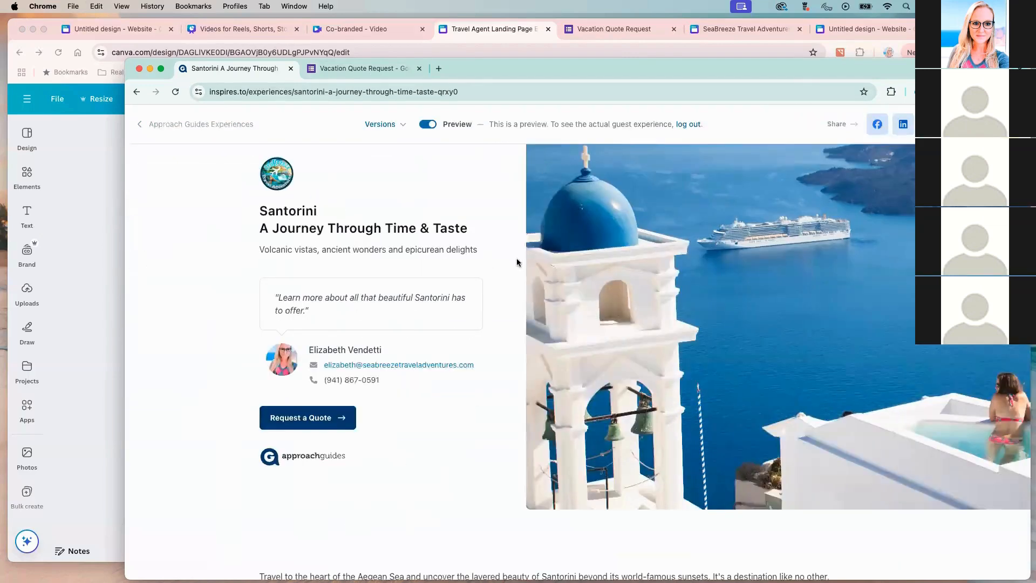
{"action": "left_click", "coordinate": [308, 417]}
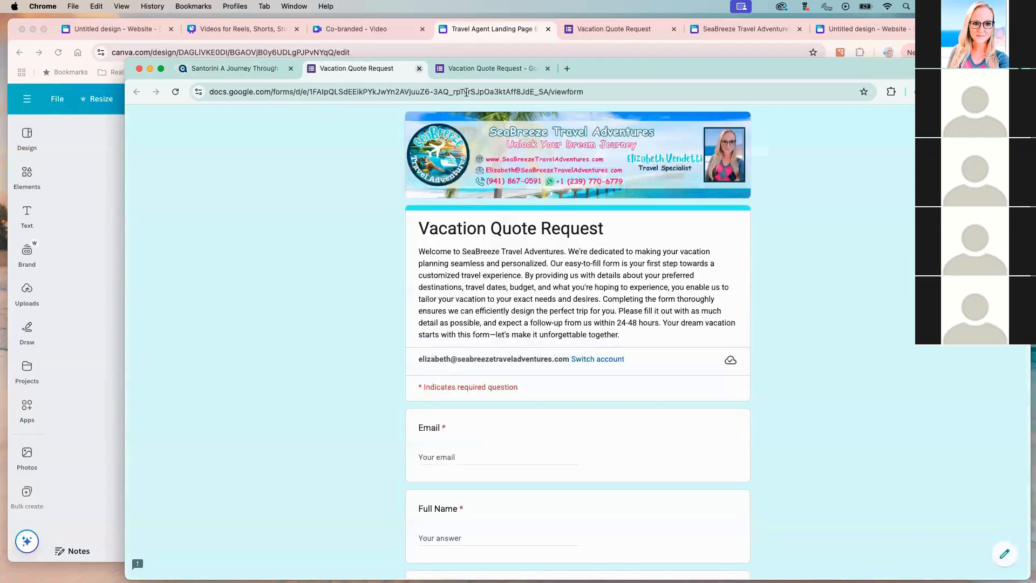
{"action": "left_click", "coordinate": [419, 69]}
Look through the Santorini preview's introduction, videos, article and map sections
{"action": "scroll", "coordinate": [609, 536], "scroll_direction": "down", "scroll_amount": 2}
{"action": "scroll", "coordinate": [608, 536], "scroll_direction": "down", "scroll_amount": 7}
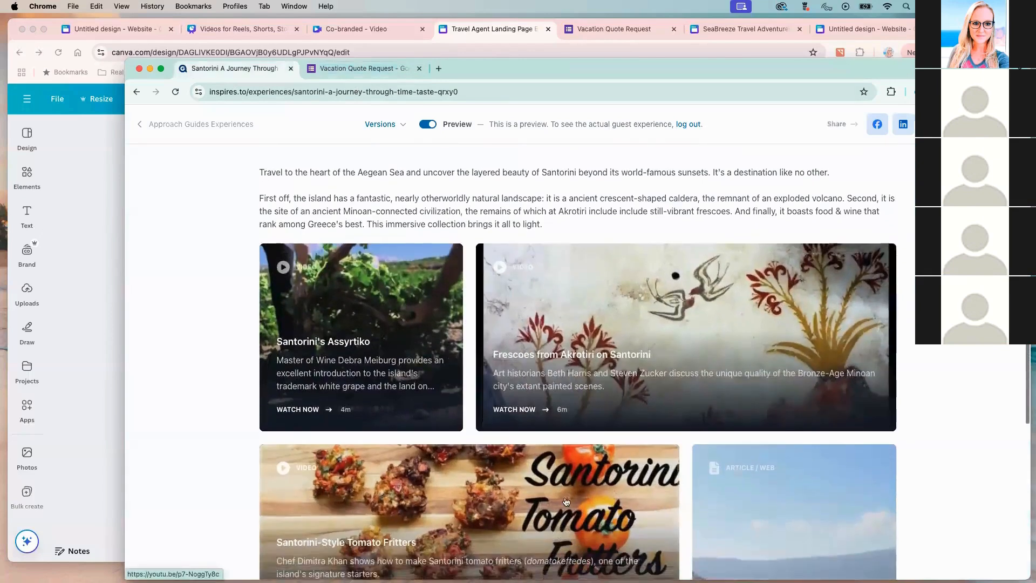
{"action": "scroll", "coordinate": [300, 412], "scroll_direction": "down", "scroll_amount": 1}
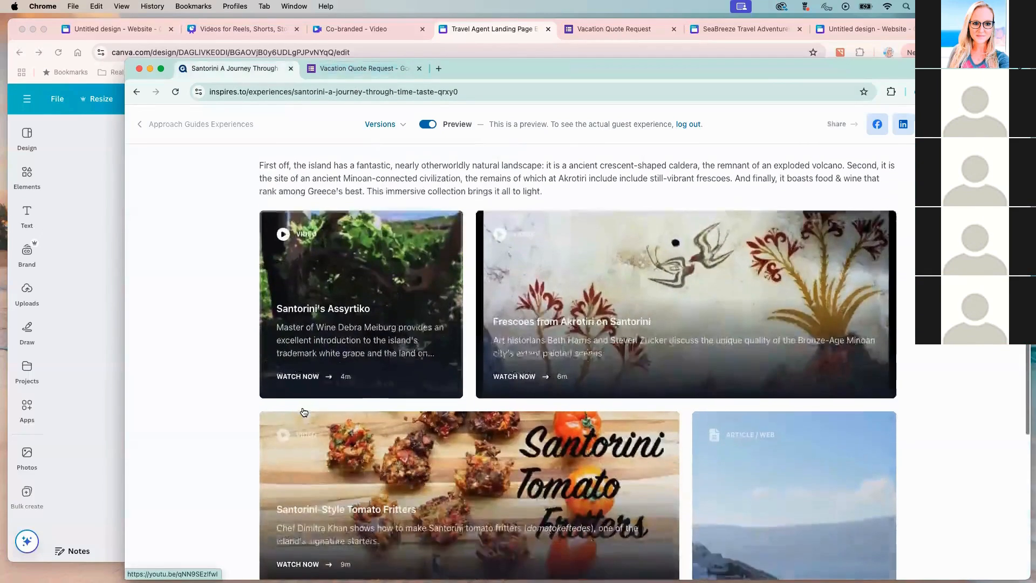
{"action": "scroll", "coordinate": [661, 343], "scroll_direction": "down", "scroll_amount": 5}
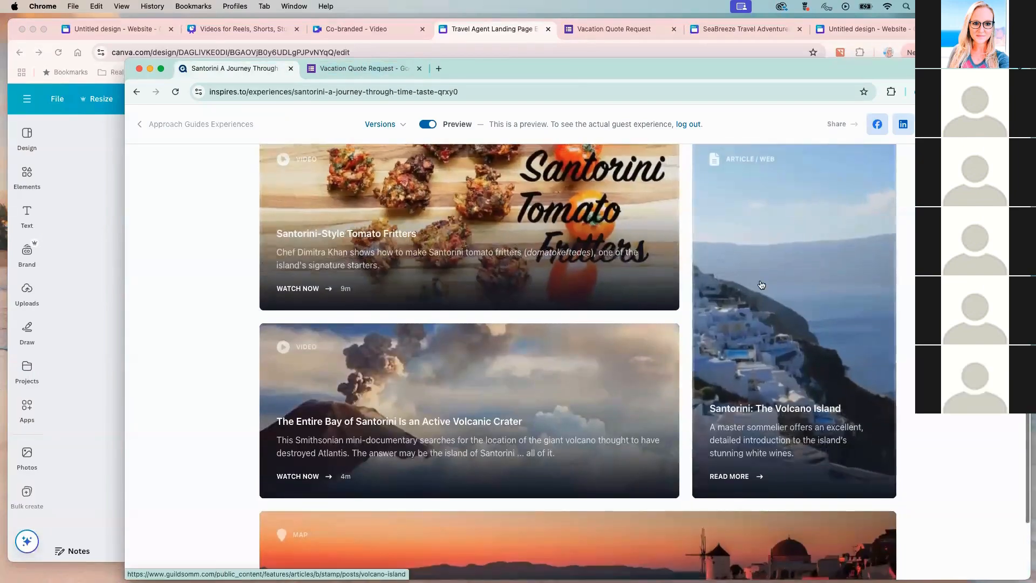
{"action": "scroll", "coordinate": [663, 342], "scroll_direction": "down", "scroll_amount": 1}
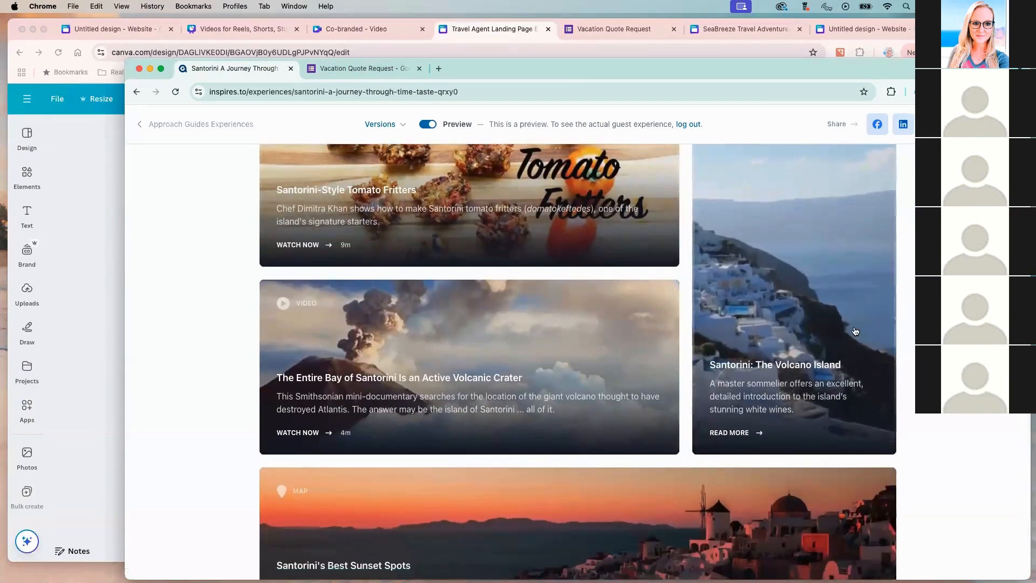
{"action": "scroll", "coordinate": [863, 324], "scroll_direction": "down", "scroll_amount": 3}
{"action": "scroll", "coordinate": [894, 288], "scroll_direction": "up", "scroll_amount": 9}
{"action": "scroll", "coordinate": [891, 287], "scroll_direction": "up", "scroll_amount": 5}
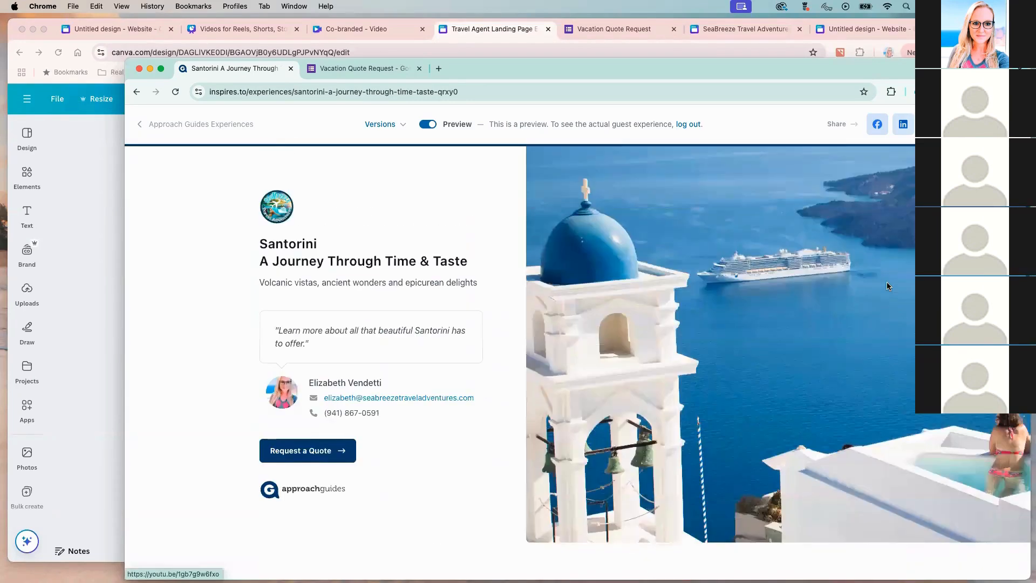
Copy the share link of the Santorini content experience and return to the Travel Agent Landing Page Example design in Canva
{"action": "left_click", "coordinate": [841, 125]}
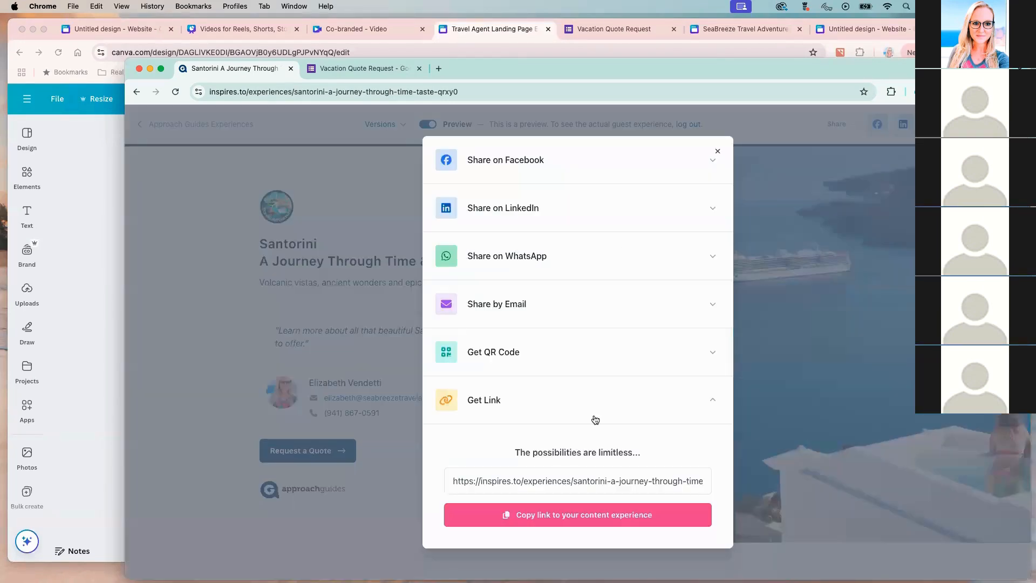
{"action": "left_click", "coordinate": [575, 521]}
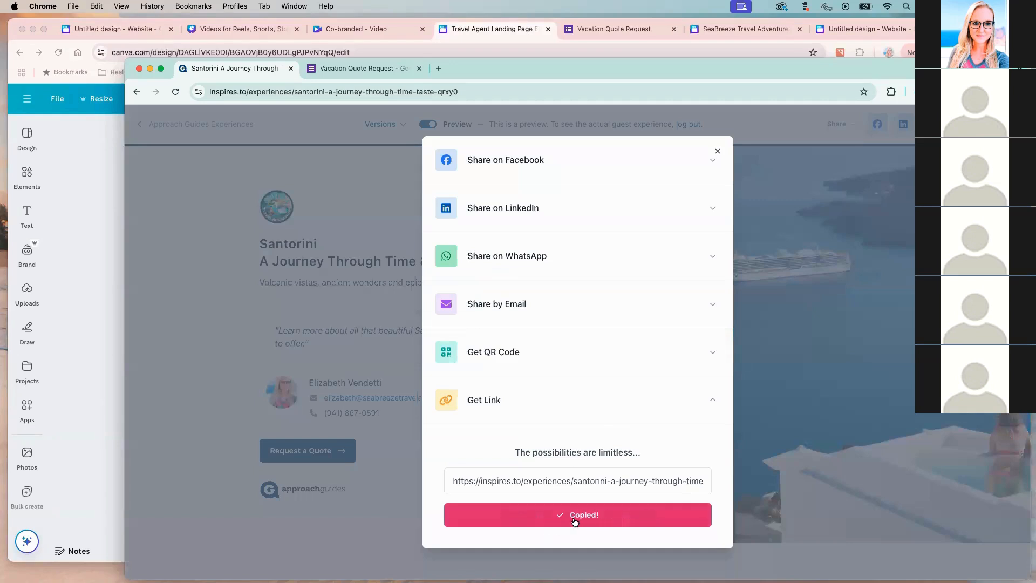
{"action": "left_click", "coordinate": [92, 286]}
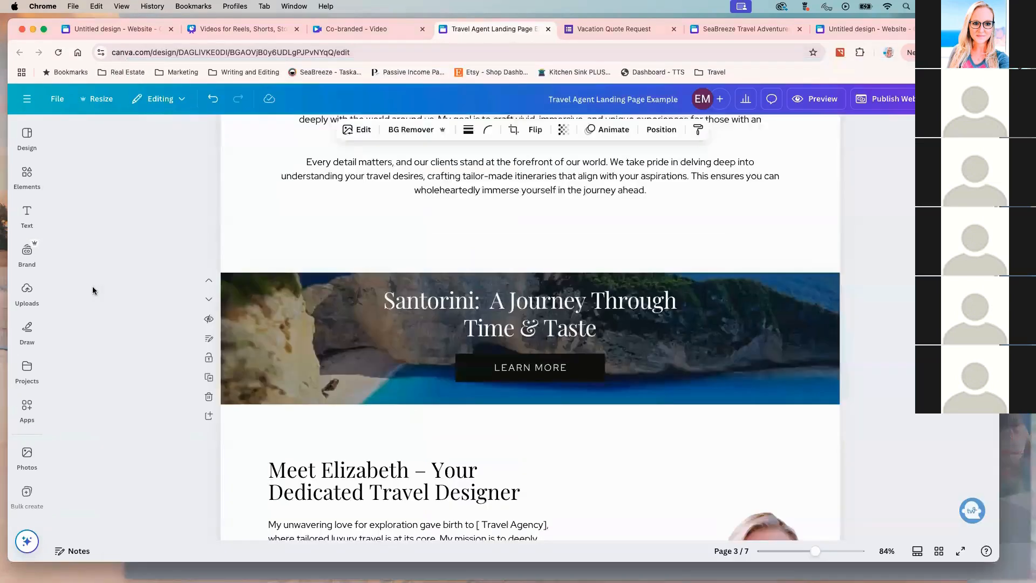
{"action": "left_click", "coordinate": [533, 369]}
{"action": "left_click_drag", "start_coordinate": [575, 370], "coordinate": [563, 371]}
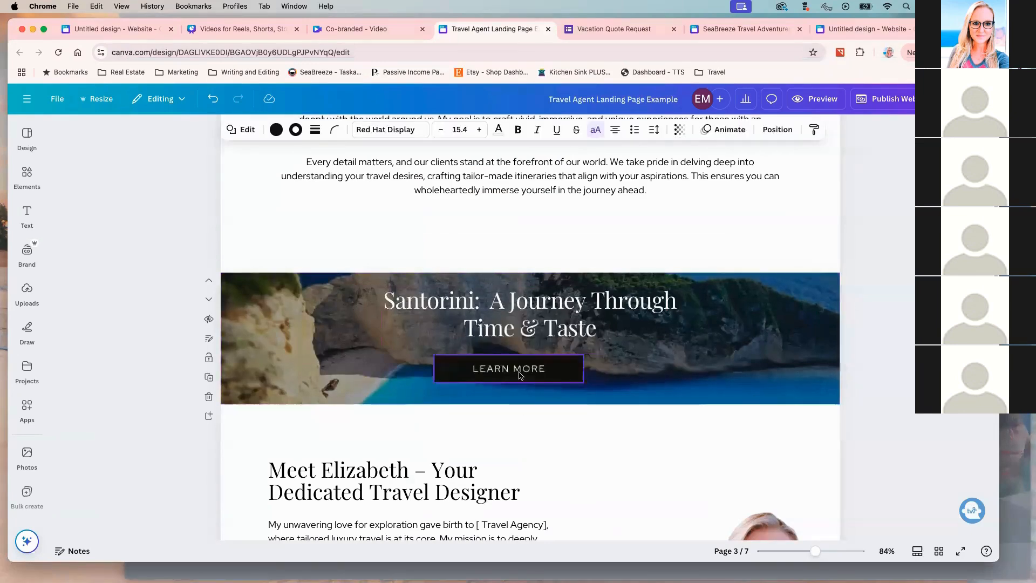
{"action": "key", "text": "super+z"}
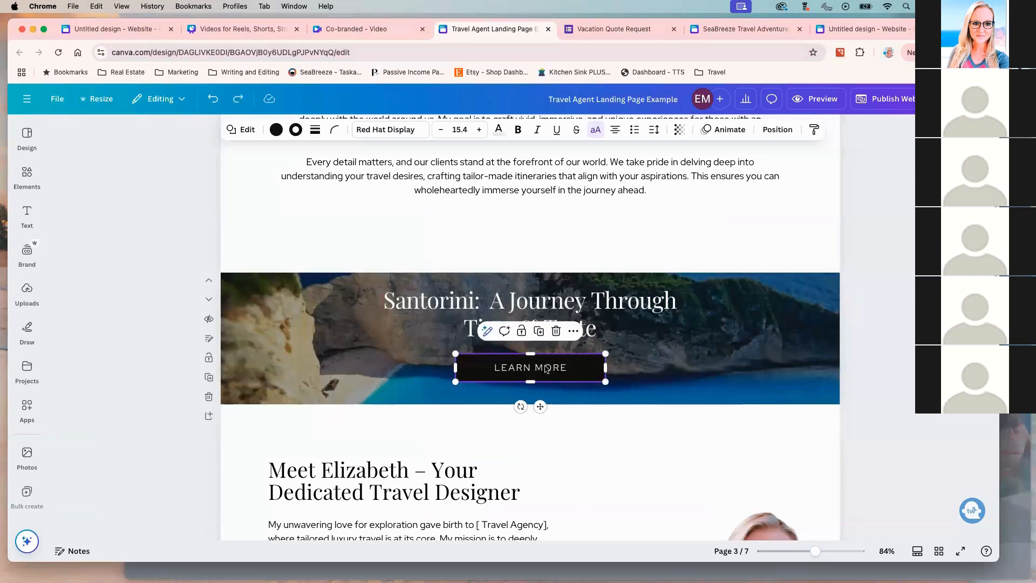
Link the LEARN MORE text in the Santorini banner to the copied content experience URL
{"action": "left_click", "coordinate": [626, 383]}
{"action": "left_click", "coordinate": [500, 372]}
{"action": "double_click", "coordinate": [575, 372]}
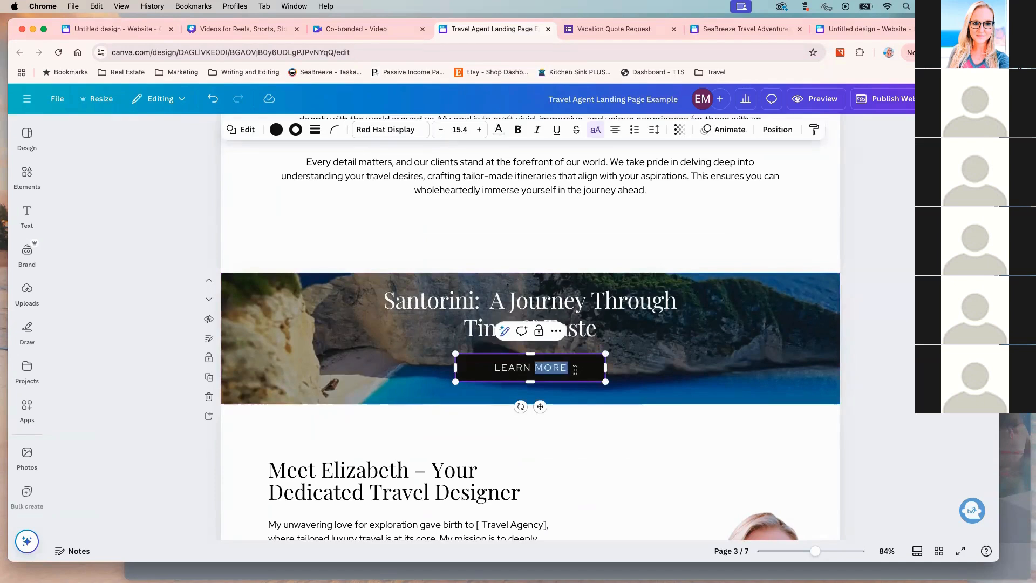
{"action": "left_click_drag", "start_coordinate": [572, 369], "coordinate": [497, 367]}
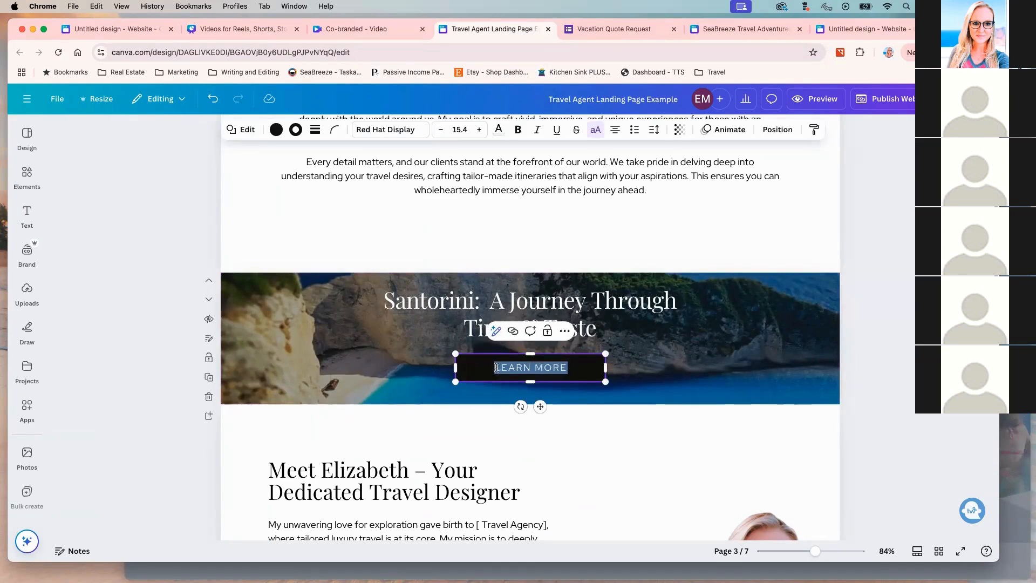
{"action": "left_click", "coordinate": [512, 331]}
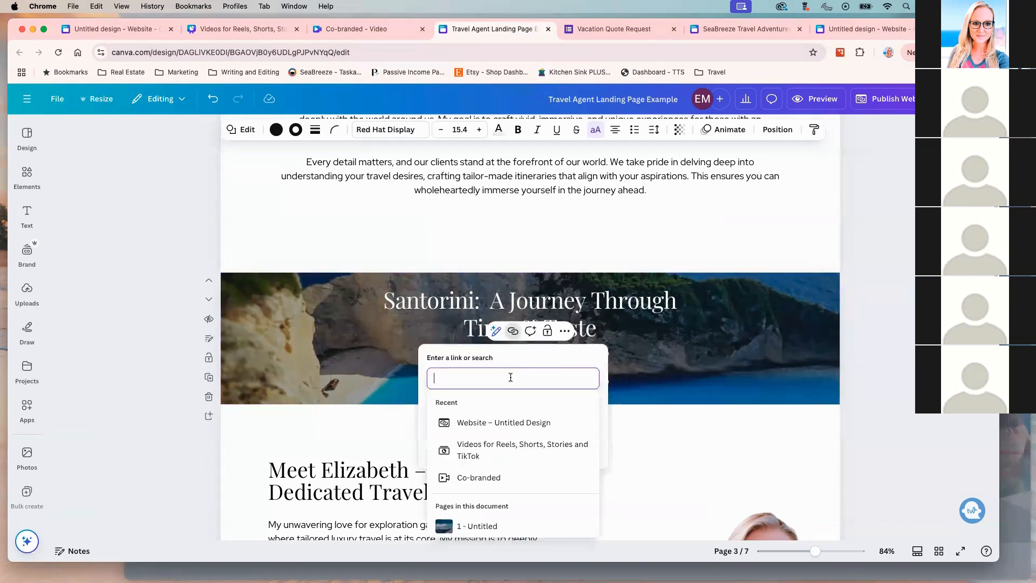
{"action": "key", "text": "super+v"}
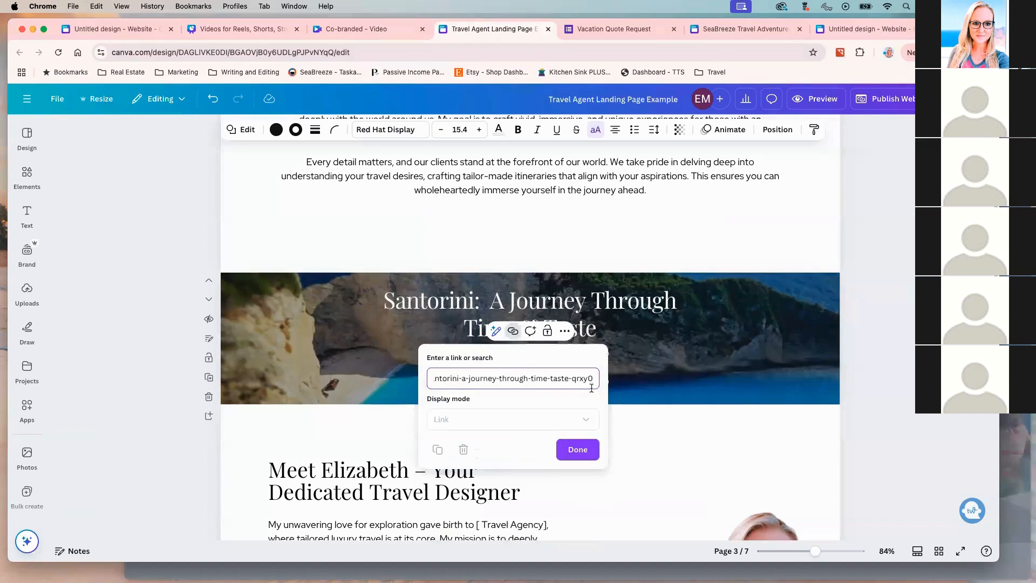
{"action": "left_click", "coordinate": [581, 455]}
{"action": "left_click", "coordinate": [577, 490]}
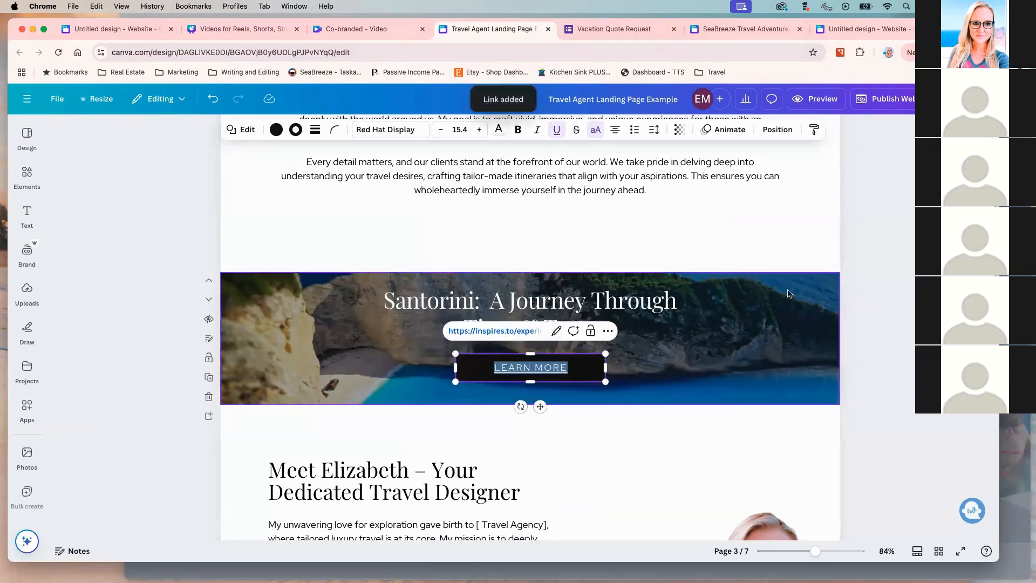
Preview the landing page, test the Santorini banner's LEARN MORE link, look over the page it opens, and return to the editor
{"action": "left_click", "coordinate": [815, 98]}
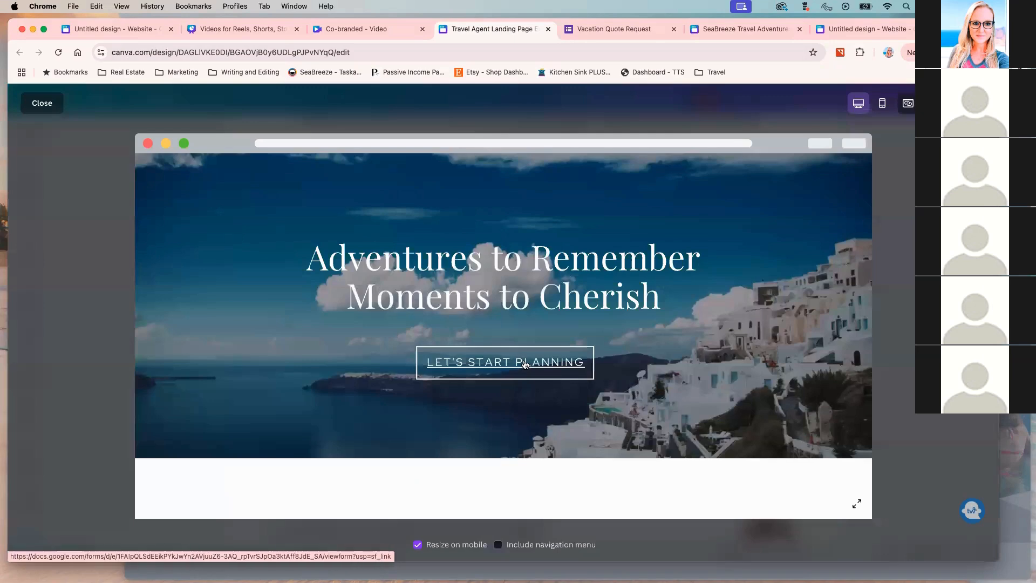
{"action": "scroll", "coordinate": [525, 365], "scroll_direction": "down", "scroll_amount": 5}
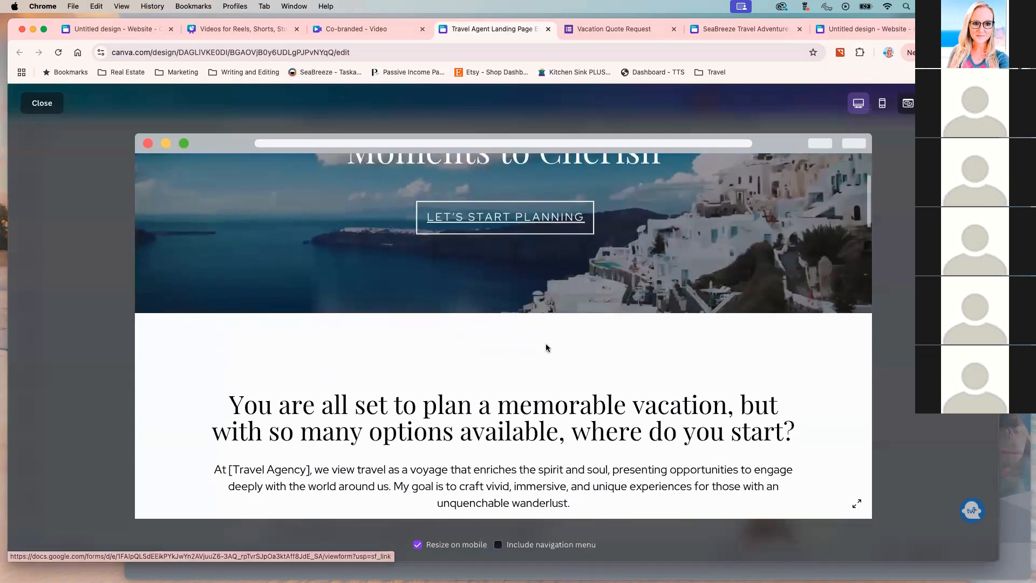
{"action": "scroll", "coordinate": [548, 346], "scroll_direction": "down", "scroll_amount": 6}
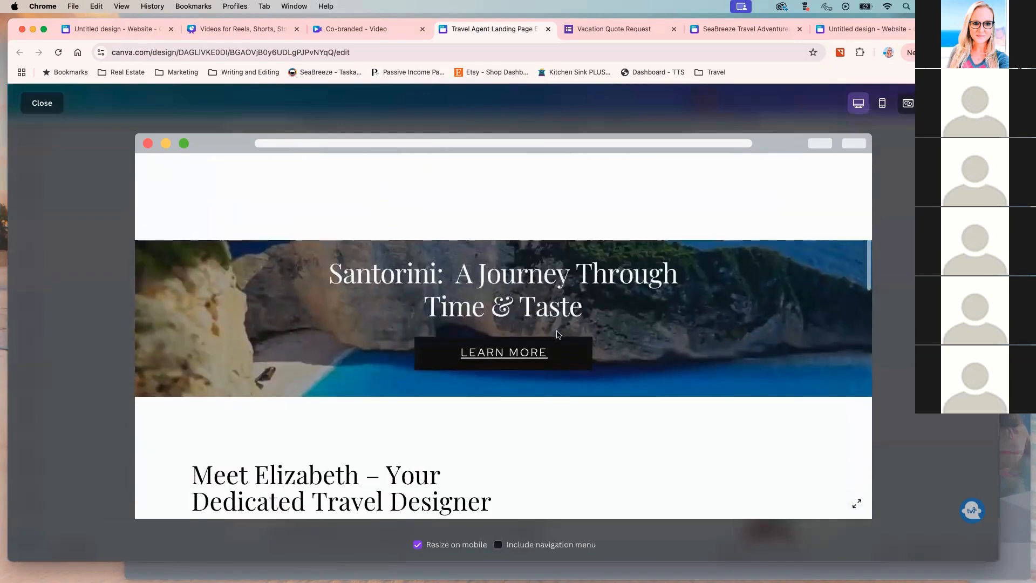
{"action": "left_click", "coordinate": [503, 347]}
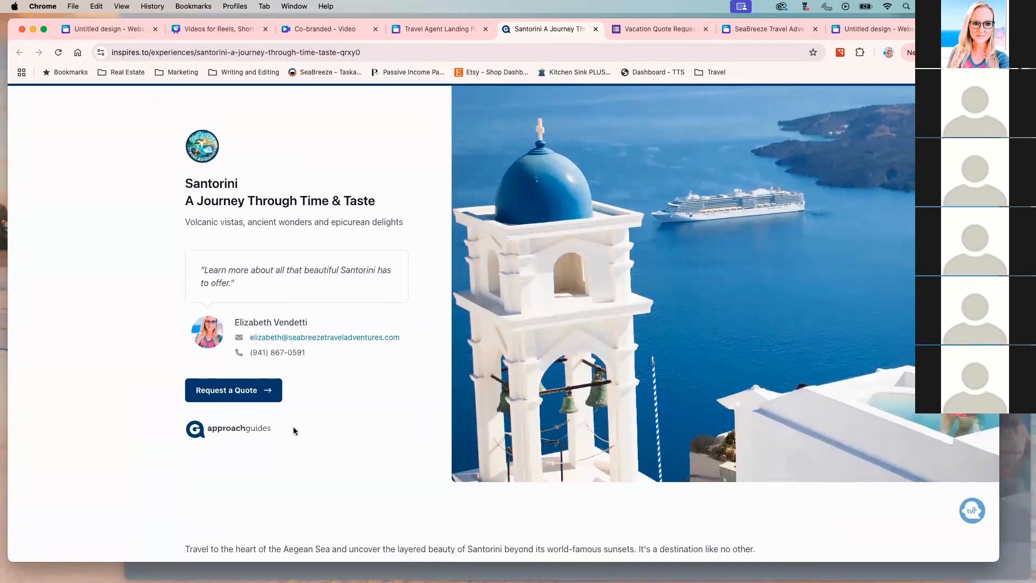
{"action": "scroll", "coordinate": [808, 398], "scroll_direction": "down", "scroll_amount": 10}
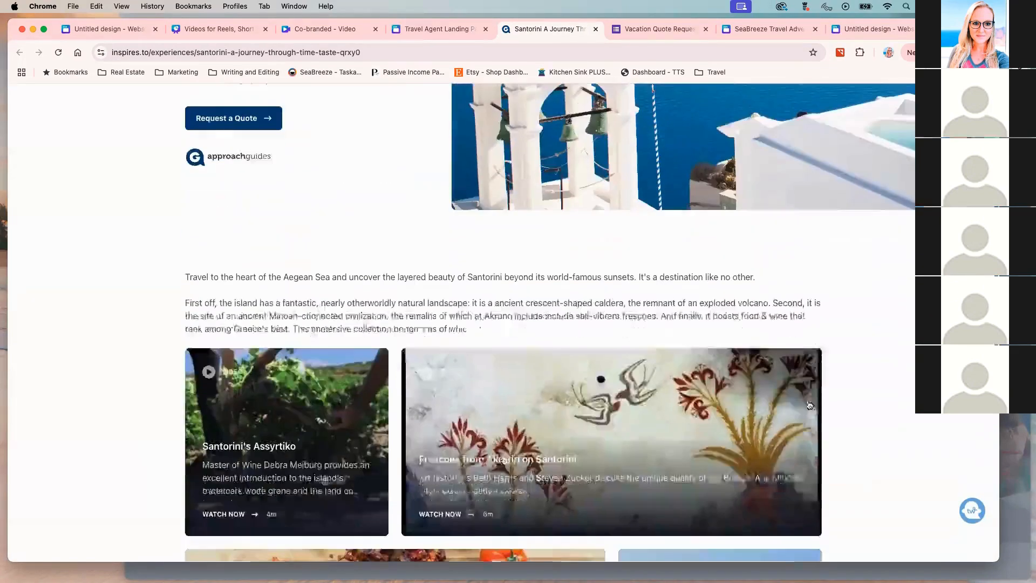
{"action": "scroll", "coordinate": [815, 412], "scroll_direction": "down", "scroll_amount": 4}
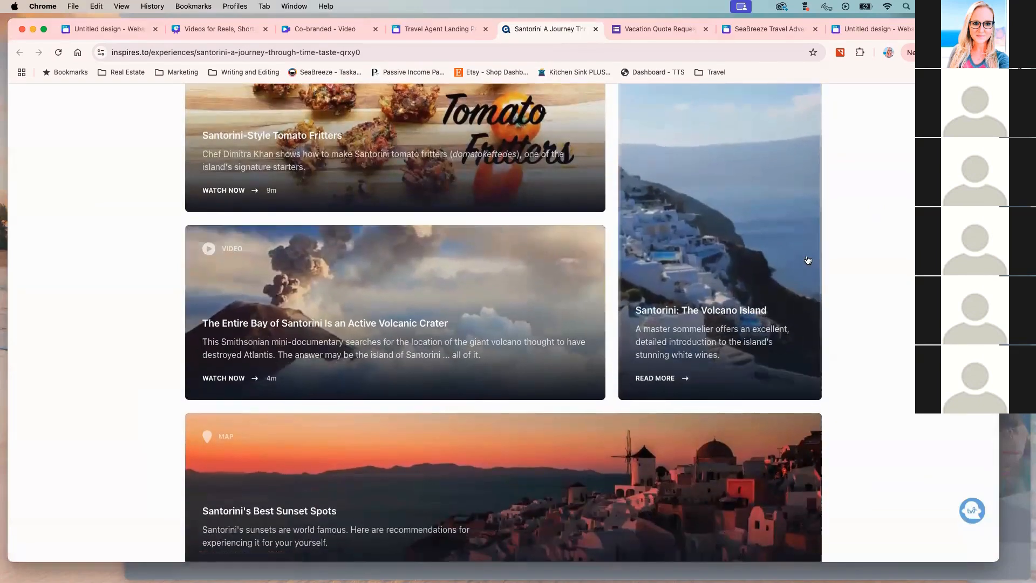
{"action": "left_click", "coordinate": [443, 30]}
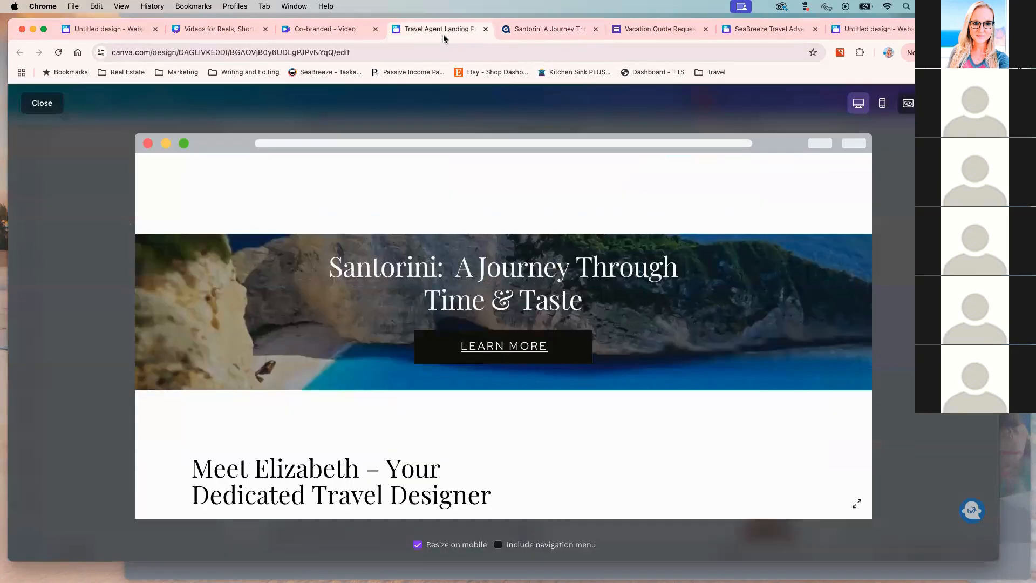
{"action": "left_click", "coordinate": [41, 104]}
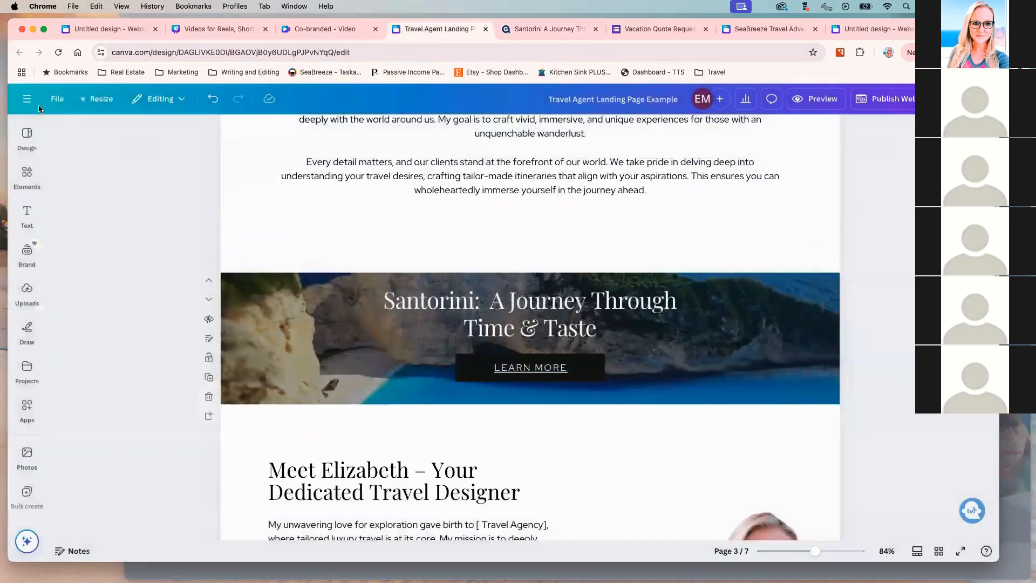
Replace the "[Travel Agency]" placeholder in the paragraph under the memorable vacation heading with "SeaBreeze Travel Adventures"
{"action": "scroll", "coordinate": [696, 365], "scroll_direction": "up", "scroll_amount": 5}
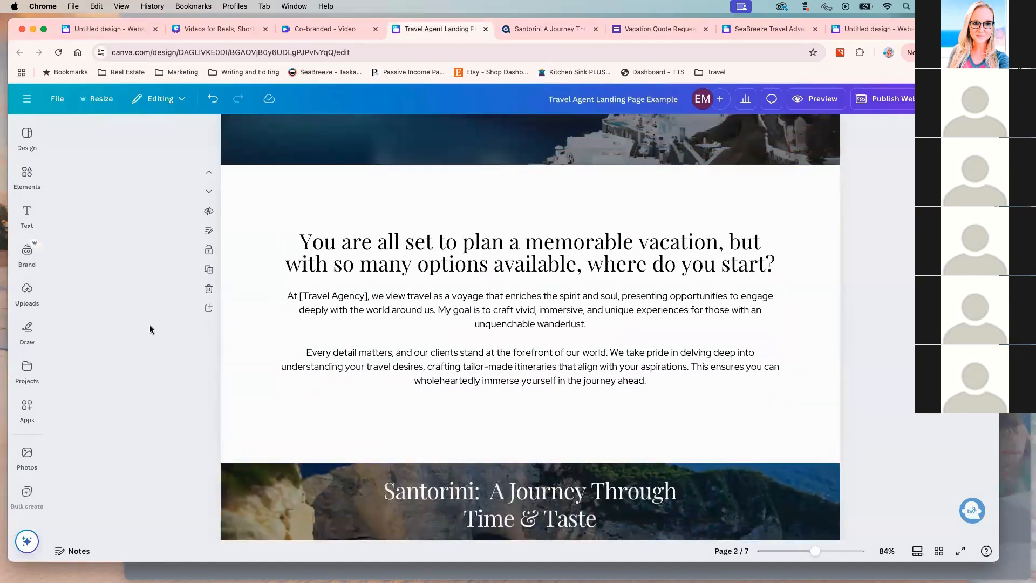
{"action": "left_click", "coordinate": [27, 136]}
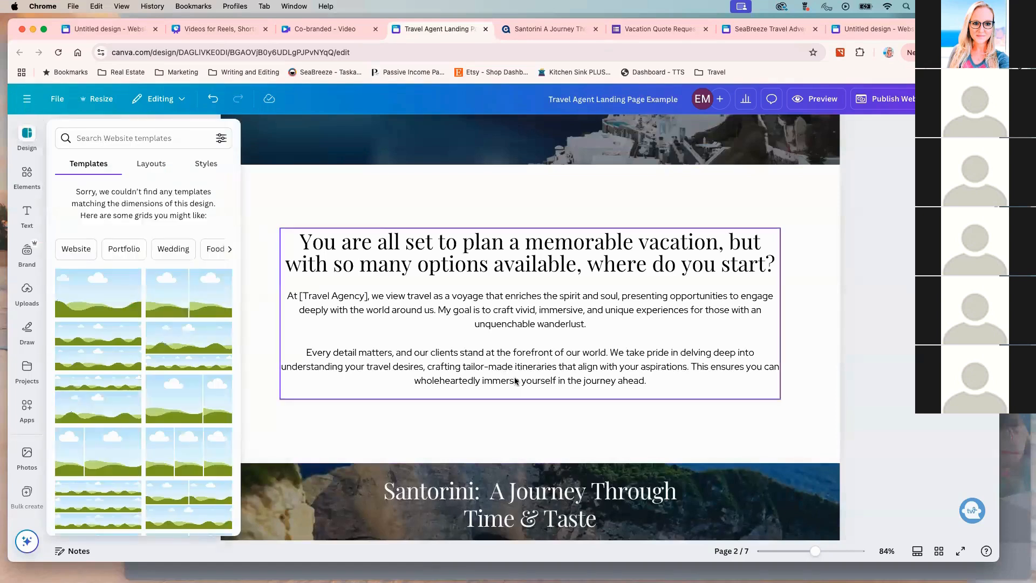
{"action": "left_click", "coordinate": [573, 362]}
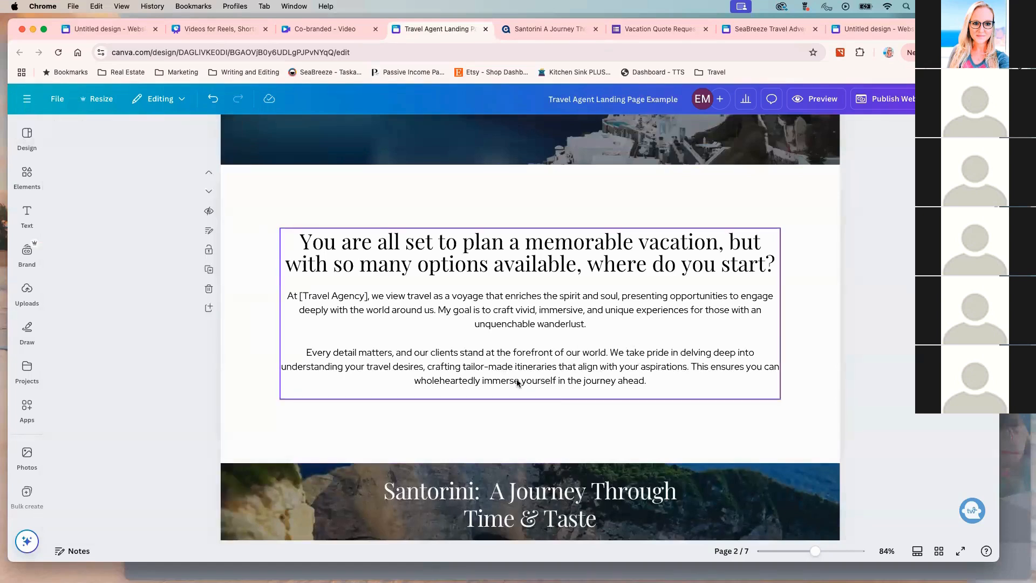
{"action": "left_click", "coordinate": [549, 346]}
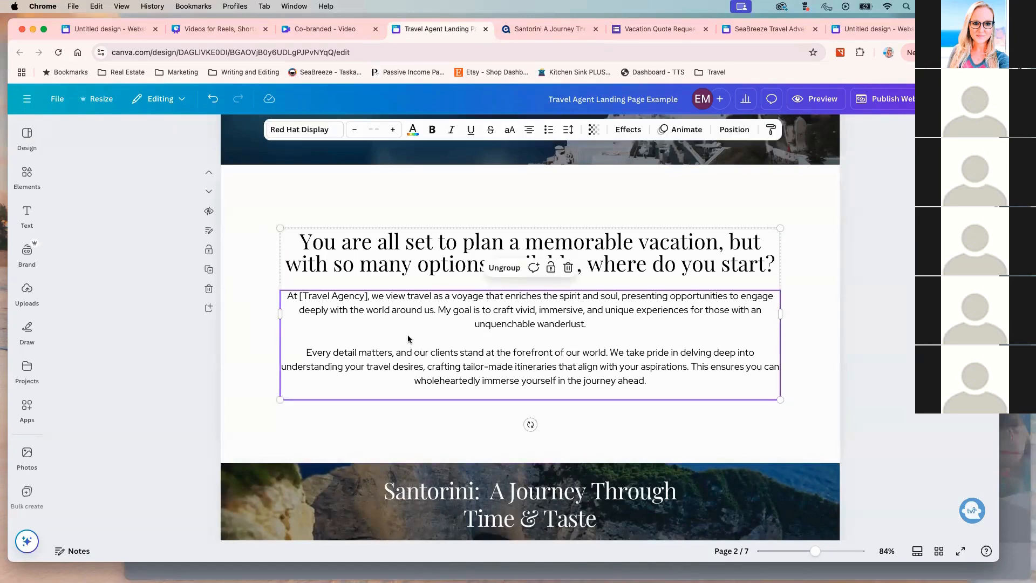
{"action": "left_click", "coordinate": [320, 295]}
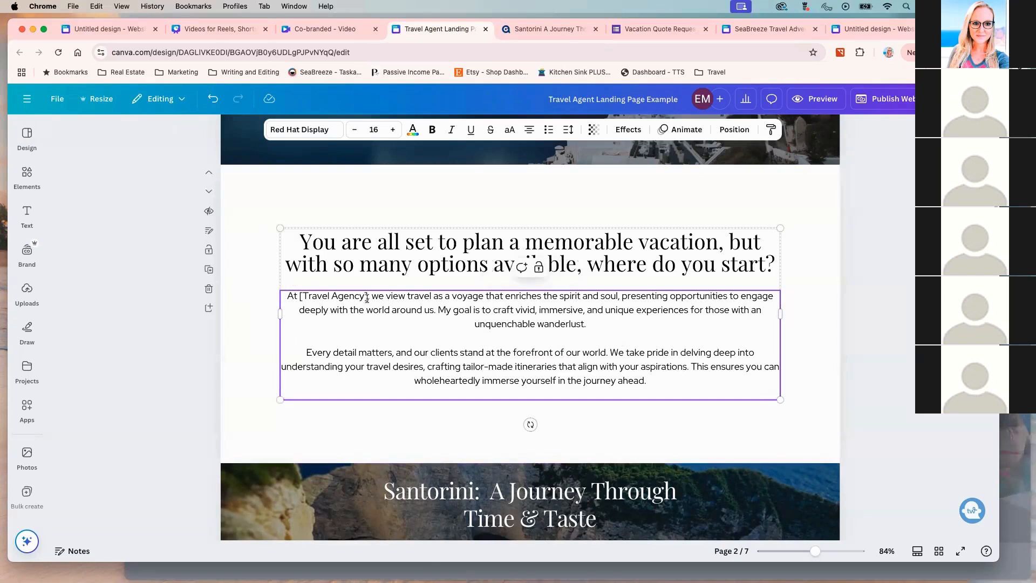
{"action": "left_click_drag", "start_coordinate": [367, 297], "coordinate": [299, 296]}
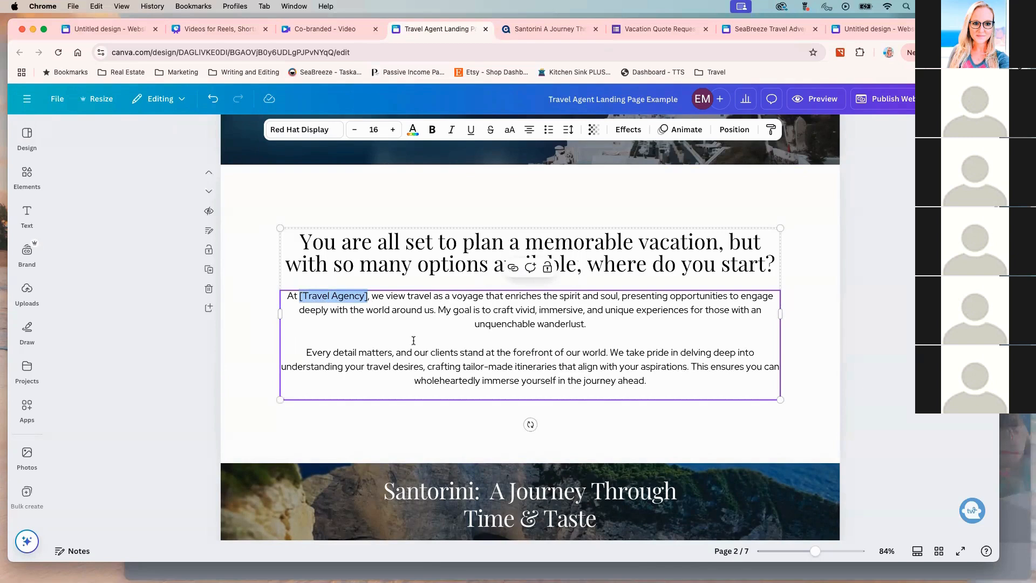
{"action": "key", "text": "BackSpace"}
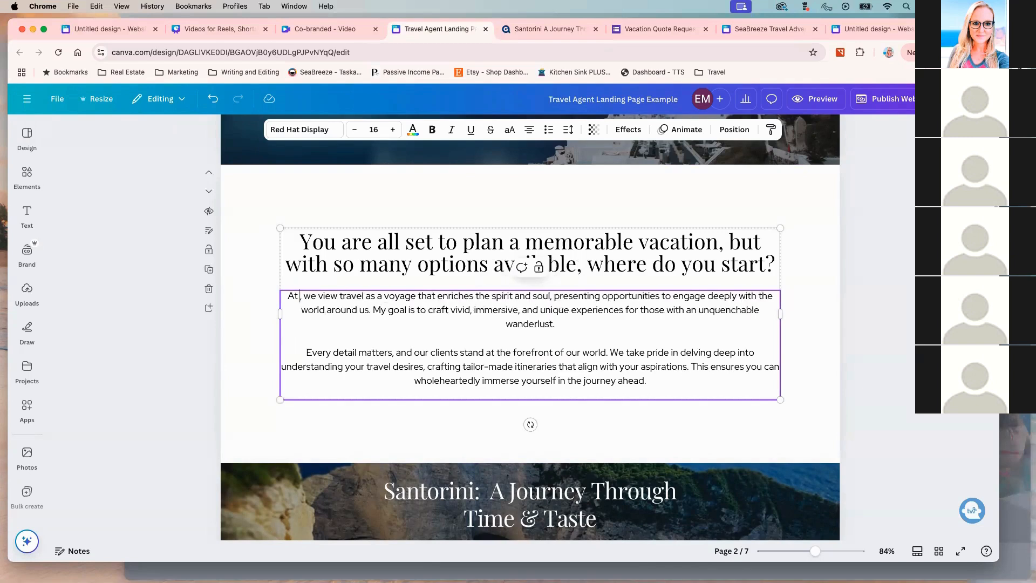
{"action": "type", "text": "SeaBreeze Travel Advenut"}
{"action": "key", "text": "BackSpace"}
{"action": "key", "text": "BackSpace"}
{"action": "type", "text": "tures"}
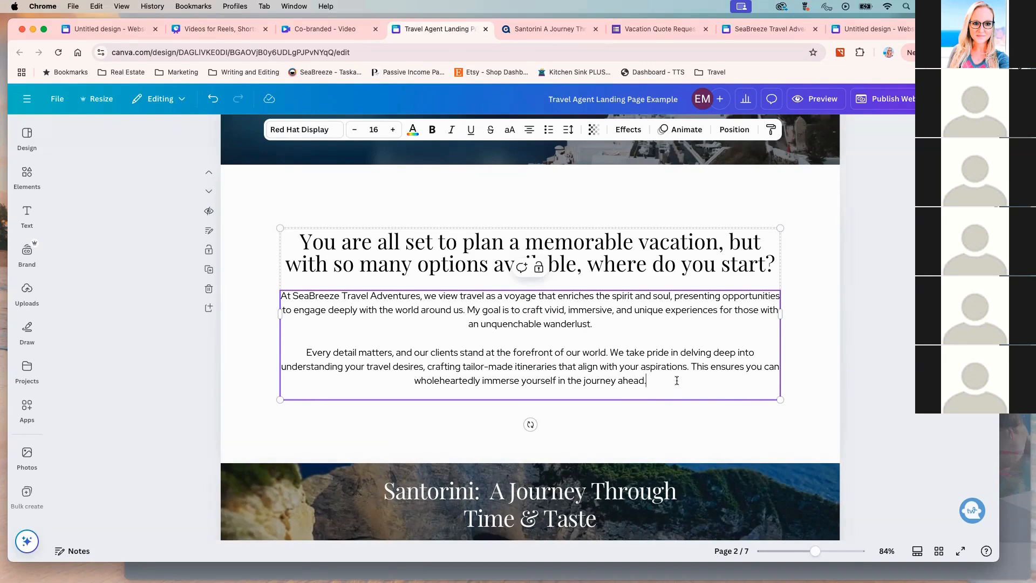
Select the whole paragraph under the memorable vacation heading and open it in Magic Write
{"action": "left_click_drag", "start_coordinate": [671, 382], "coordinate": [290, 297]}
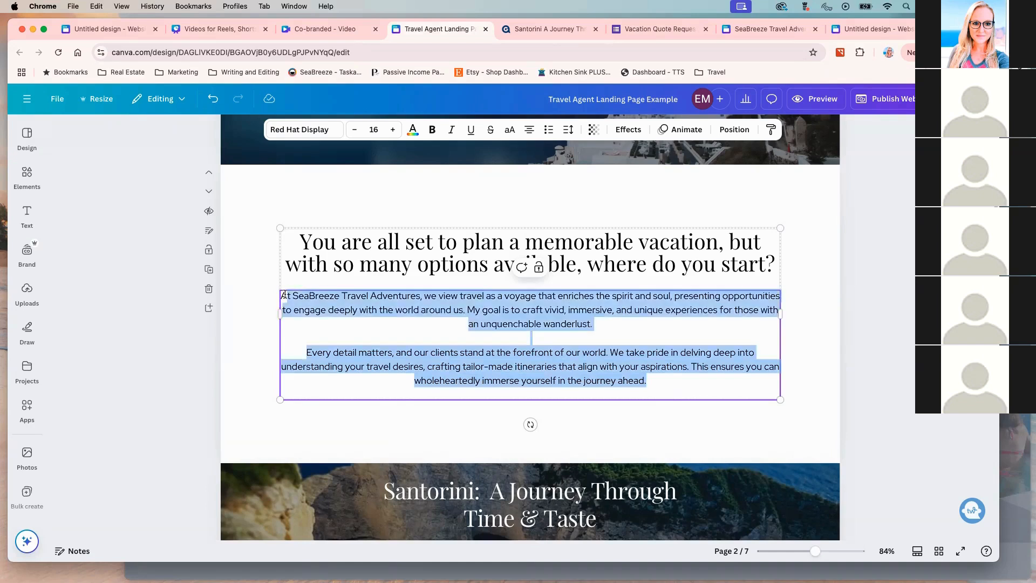
{"action": "key", "text": "super+a"}
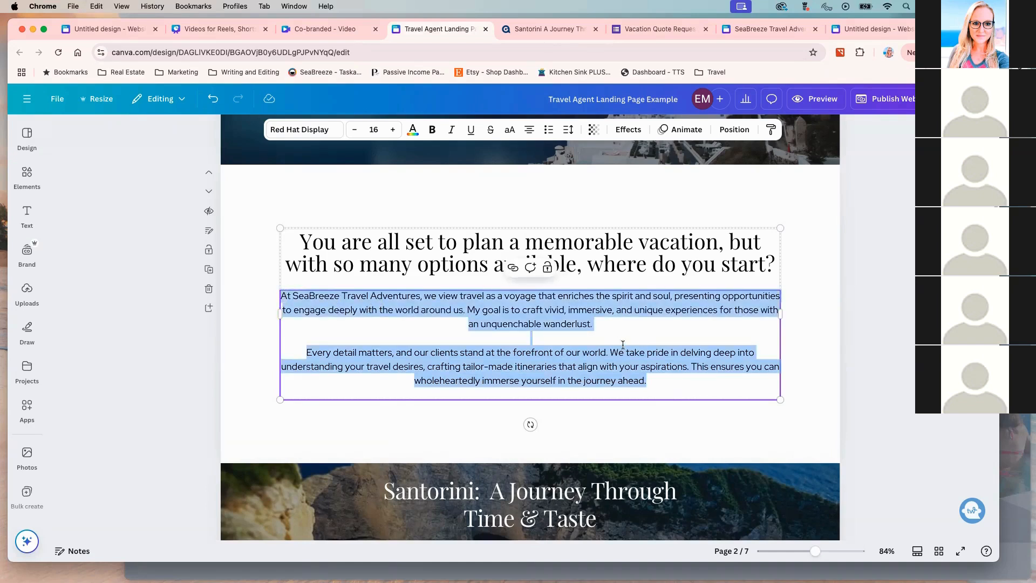
{"action": "left_click", "coordinate": [27, 541]}
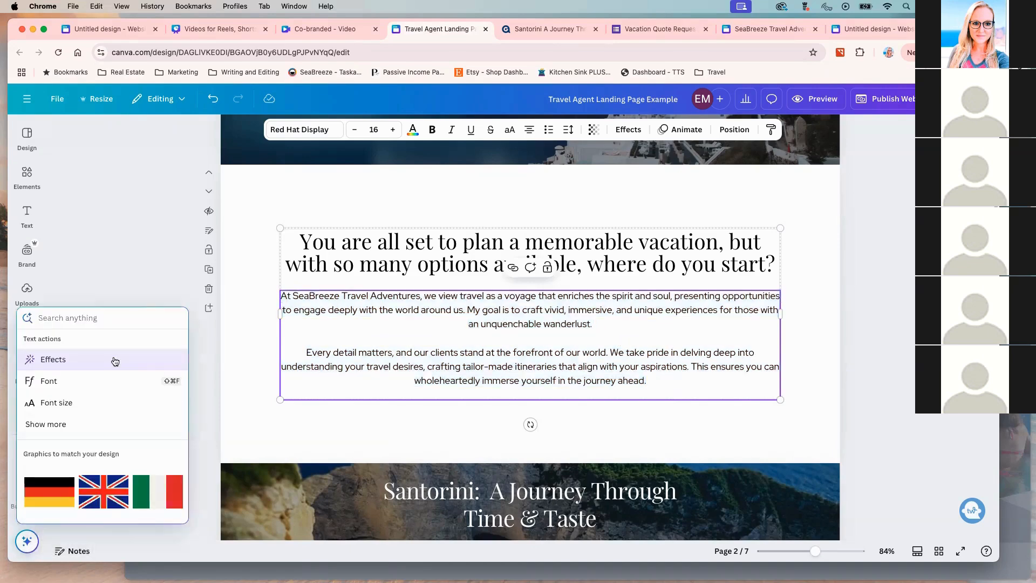
{"action": "type", "text": "writ"}
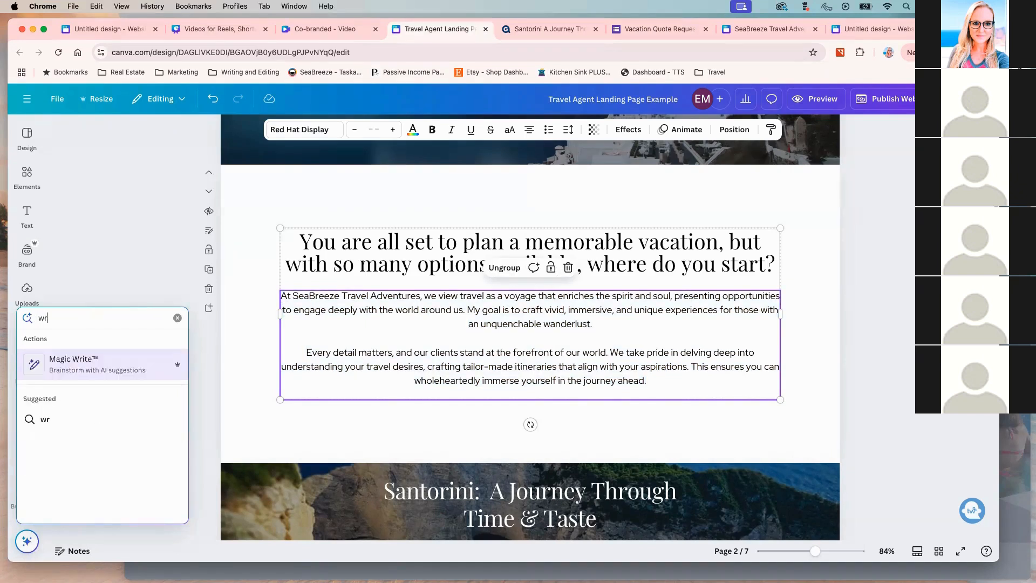
{"action": "key", "text": "BackSpace"}
{"action": "key", "text": "BackSpace"}
{"action": "key", "text": "BackSpace"}
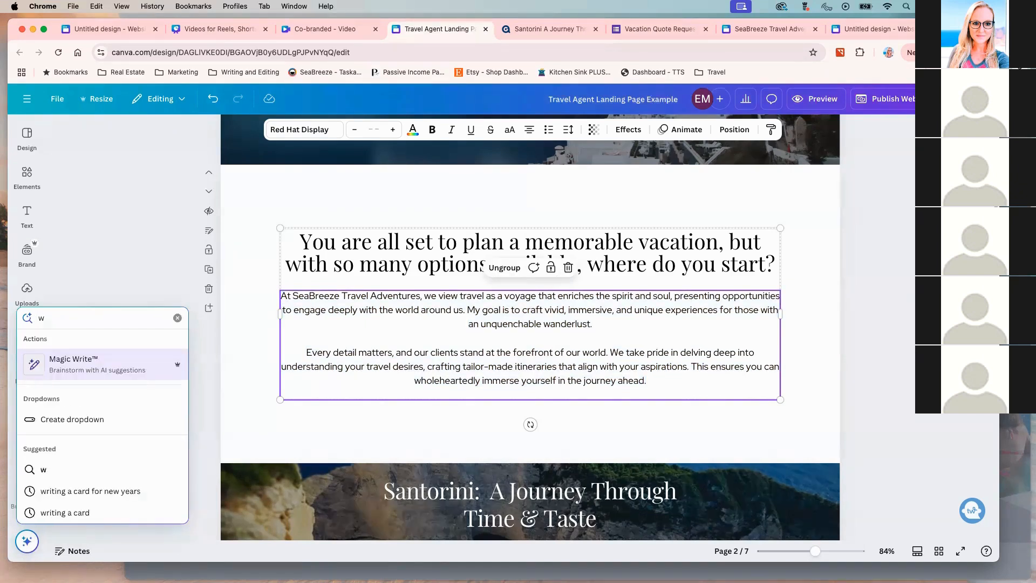
{"action": "left_click", "coordinate": [85, 362]}
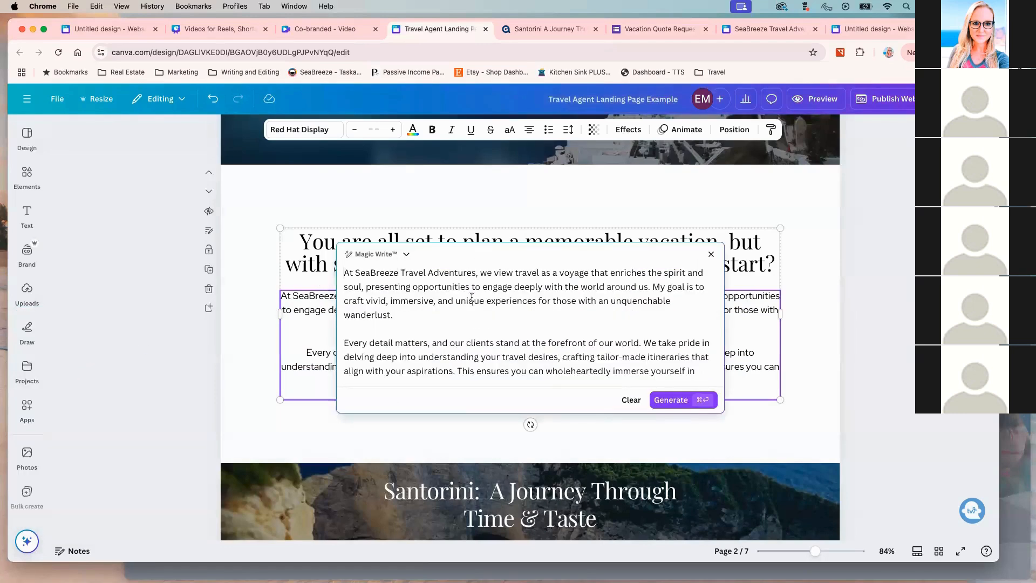
Set the Magic Write brand voice to the SeaBreeze Travel Adventures Brand Kit
{"action": "scroll", "coordinate": [530, 358], "scroll_direction": "down", "scroll_amount": 1}
{"action": "scroll", "coordinate": [461, 350], "scroll_direction": "up", "scroll_amount": 1}
{"action": "left_click", "coordinate": [405, 254]}
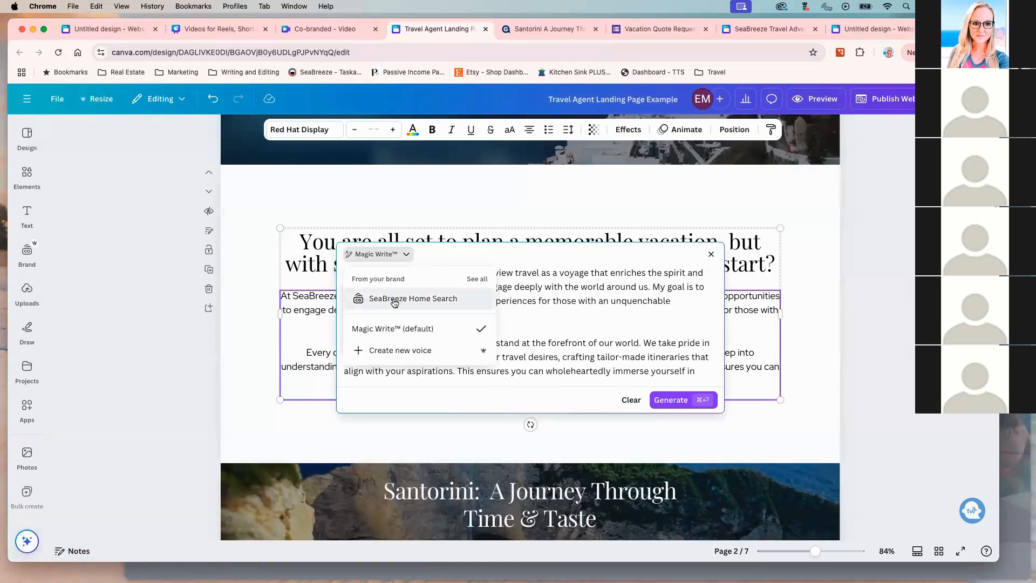
{"action": "left_click", "coordinate": [477, 279]}
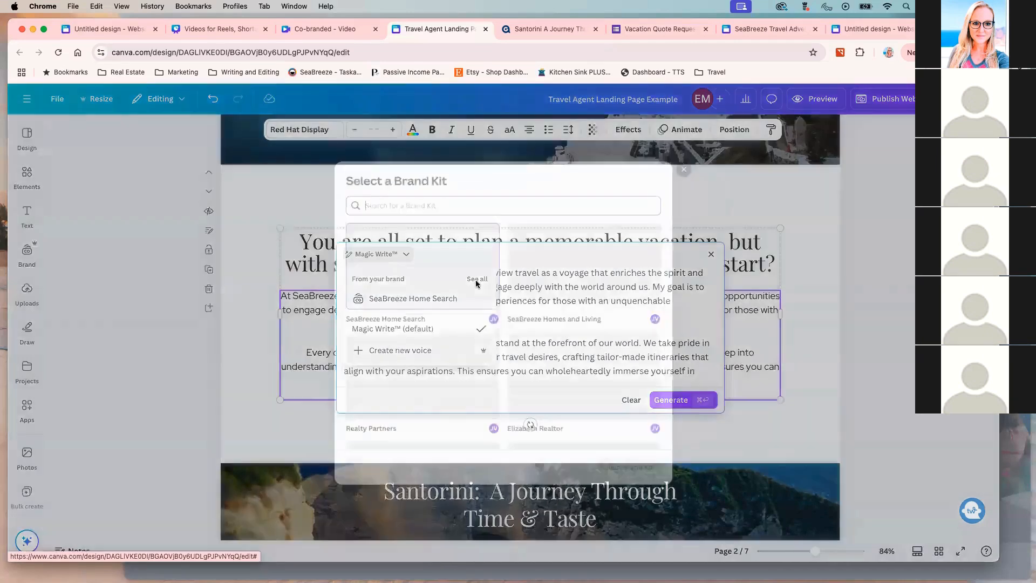
{"action": "scroll", "coordinate": [631, 419], "scroll_direction": "down", "scroll_amount": 5}
{"action": "scroll", "coordinate": [631, 420], "scroll_direction": "down", "scroll_amount": 3}
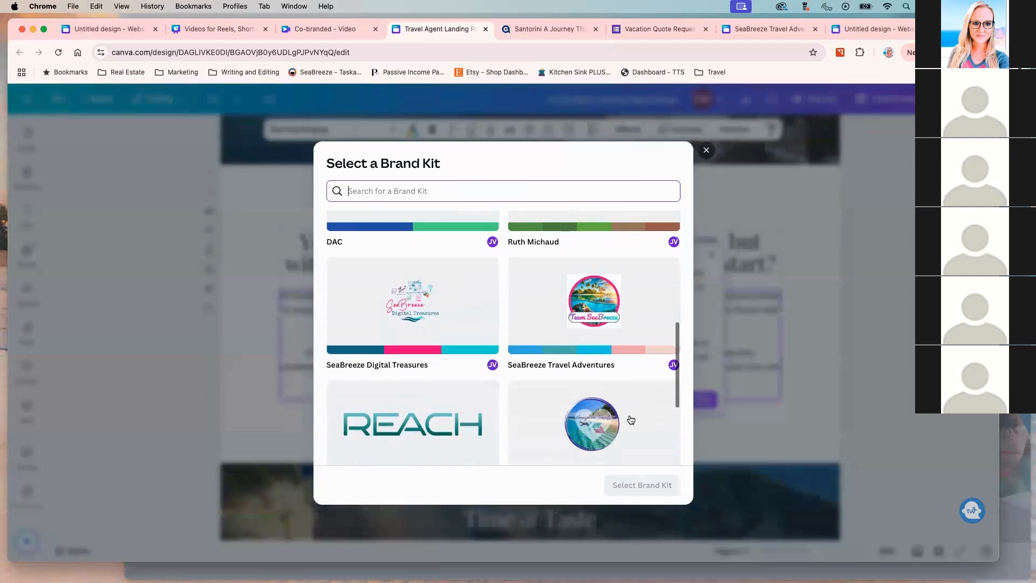
{"action": "left_click", "coordinate": [604, 322]}
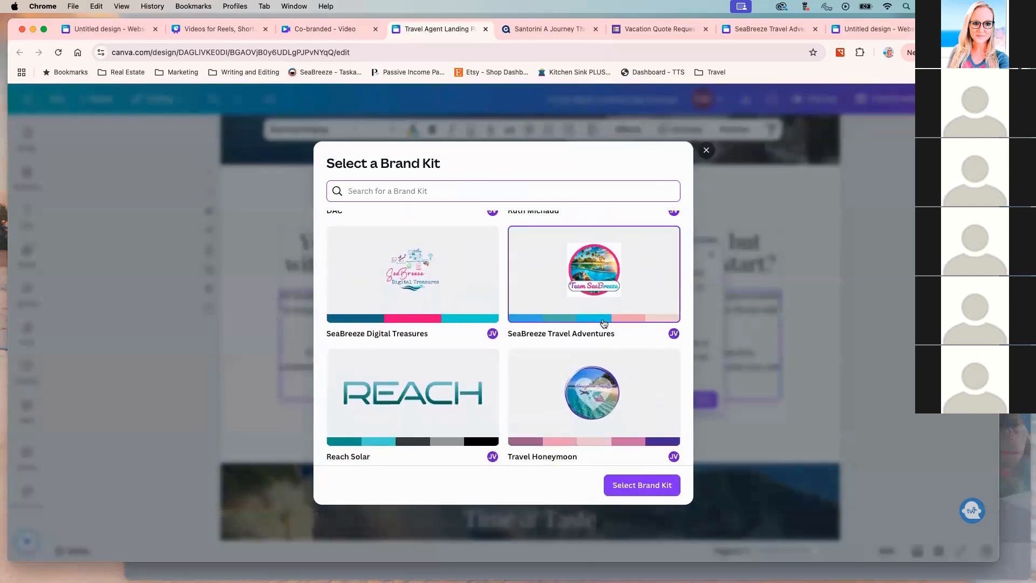
{"action": "left_click", "coordinate": [641, 484]}
Generate a rewritten version of the paragraph in the brand voice and insert it into the page
{"action": "scroll", "coordinate": [535, 357], "scroll_direction": "down", "scroll_amount": 1}
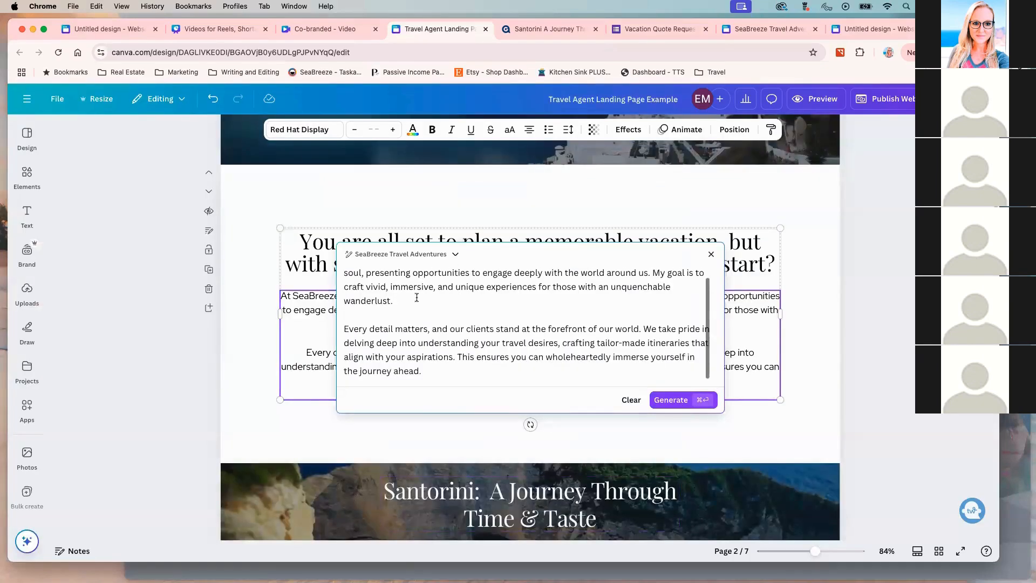
{"action": "scroll", "coordinate": [412, 293], "scroll_direction": "up", "scroll_amount": 1}
{"action": "scroll", "coordinate": [477, 311], "scroll_direction": "down", "scroll_amount": 1}
{"action": "left_click", "coordinate": [670, 404]}
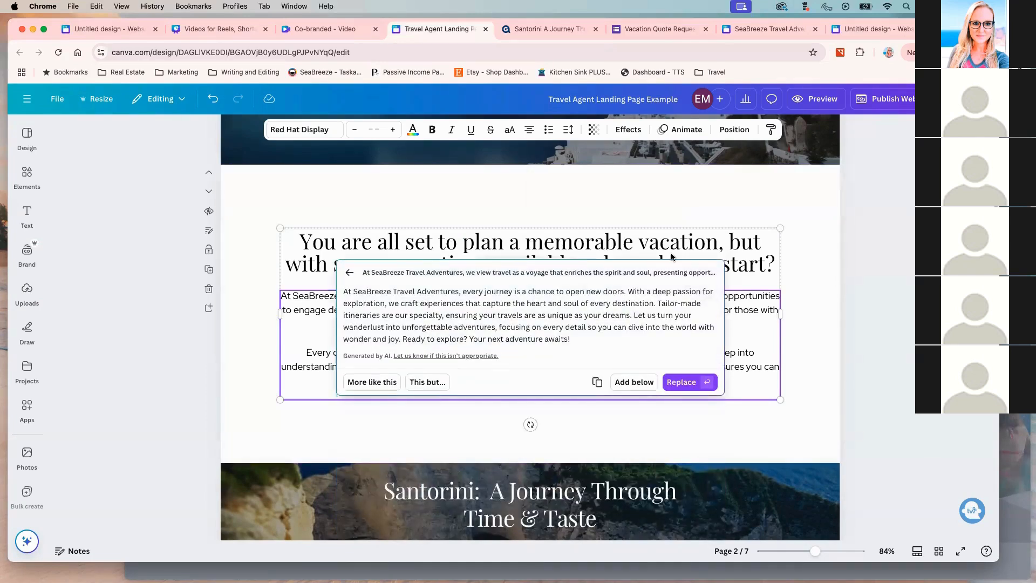
{"action": "left_click", "coordinate": [682, 383]}
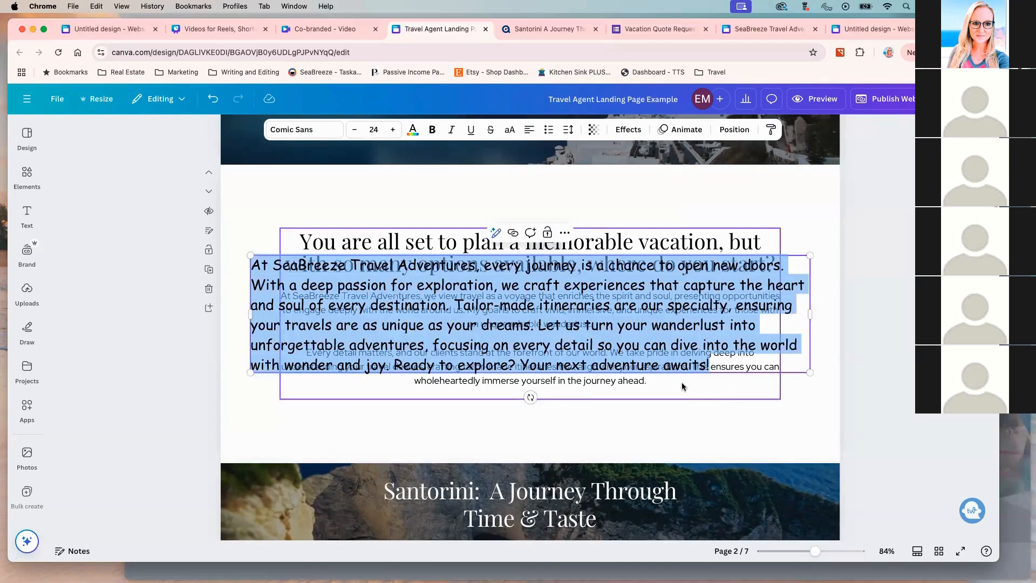
Move the generated text box below the original paragraph so the two no longer overlap
{"action": "left_click", "coordinate": [637, 311]}
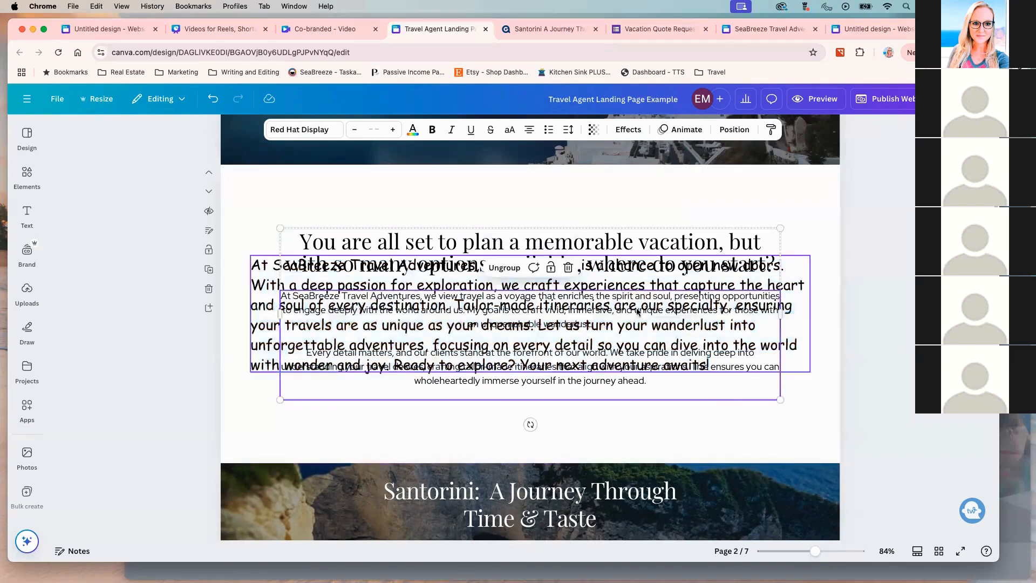
{"action": "left_click", "coordinate": [638, 312]}
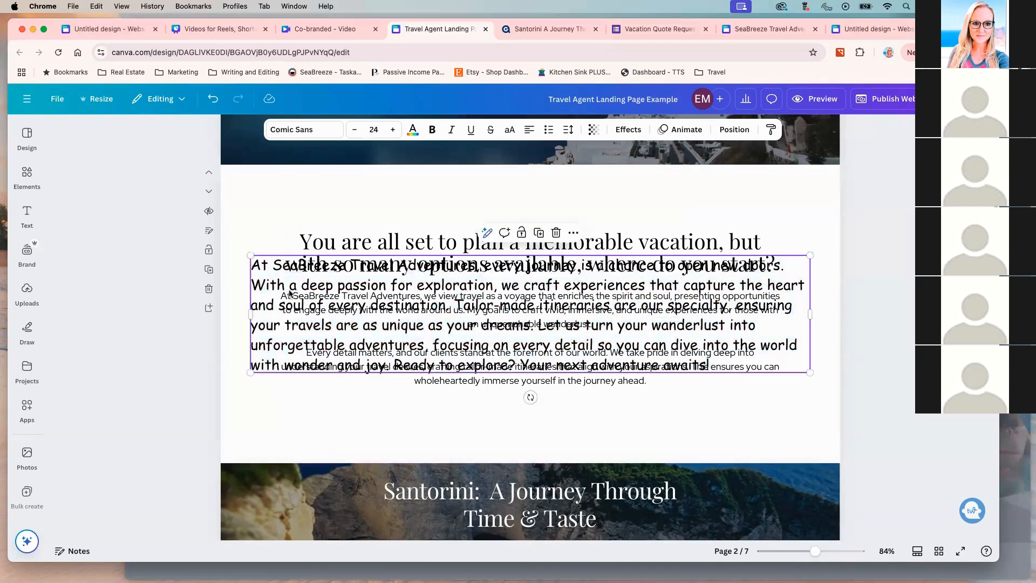
{"action": "left_click_drag", "start_coordinate": [359, 288], "coordinate": [355, 349]}
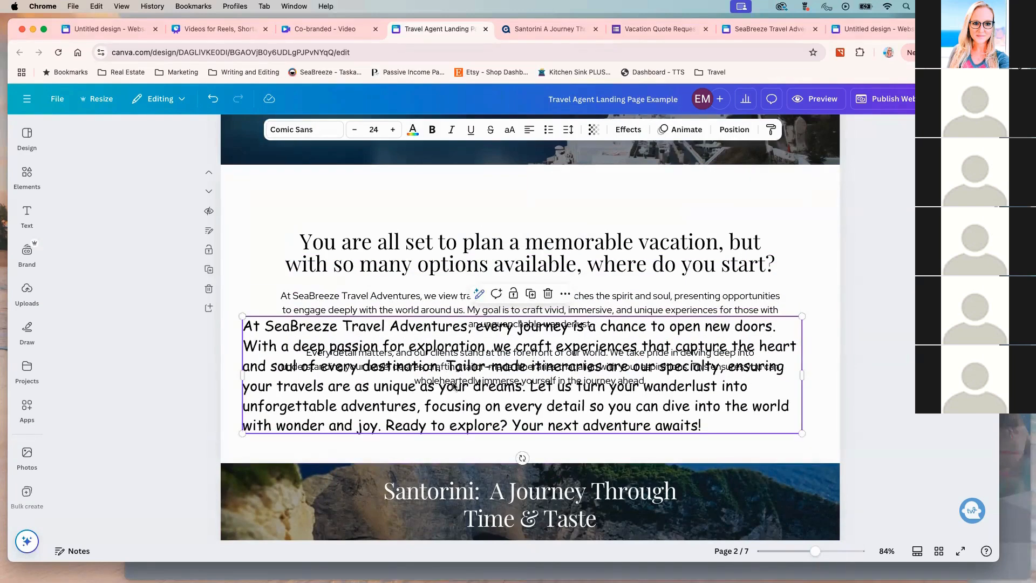
{"action": "left_click", "coordinate": [421, 297]}
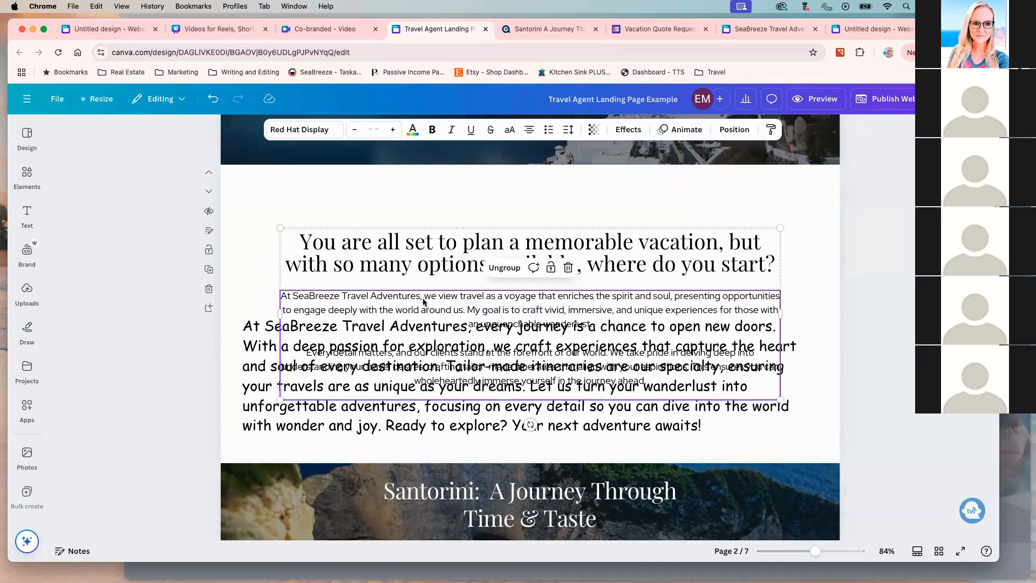
{"action": "left_click_drag", "start_coordinate": [550, 365], "coordinate": [555, 462]}
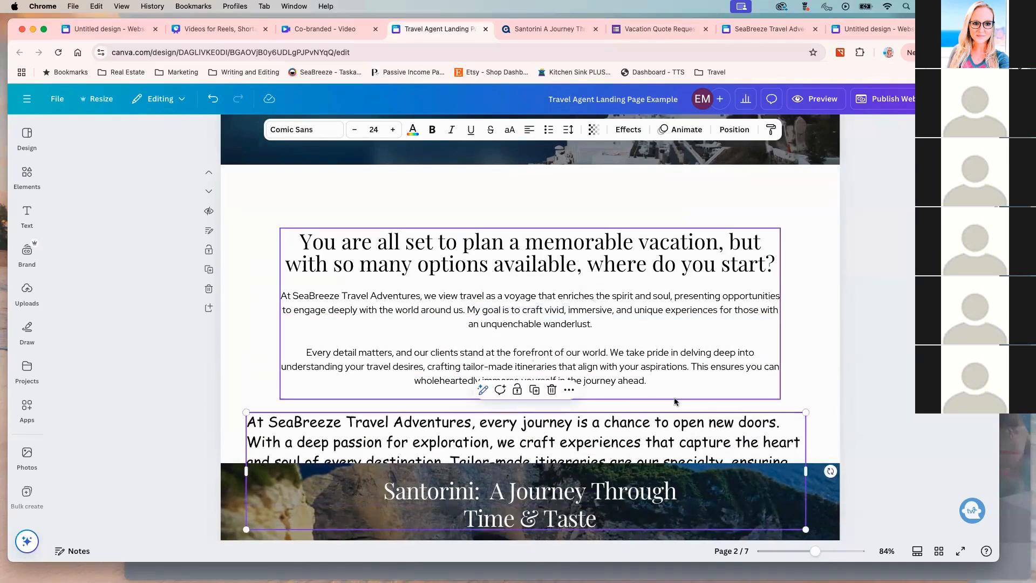
Copy the generated text and paste it over the full original paragraph under the memorable vacation heading
{"action": "double_click", "coordinate": [654, 428]}
{"action": "key", "text": "super+c"}
{"action": "scroll", "coordinate": [636, 418], "scroll_direction": "down", "scroll_amount": 2}
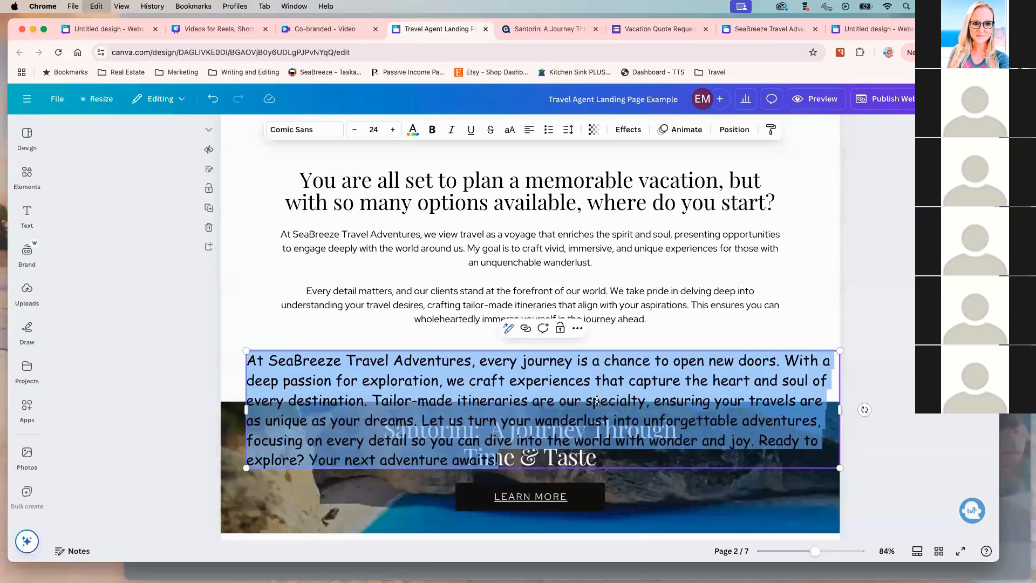
{"action": "double_click", "coordinate": [408, 269]}
{"action": "left_click_drag", "start_coordinate": [670, 325], "coordinate": [279, 232]}
{"action": "type", "text": "A"}
{"action": "key", "text": "super+v"}
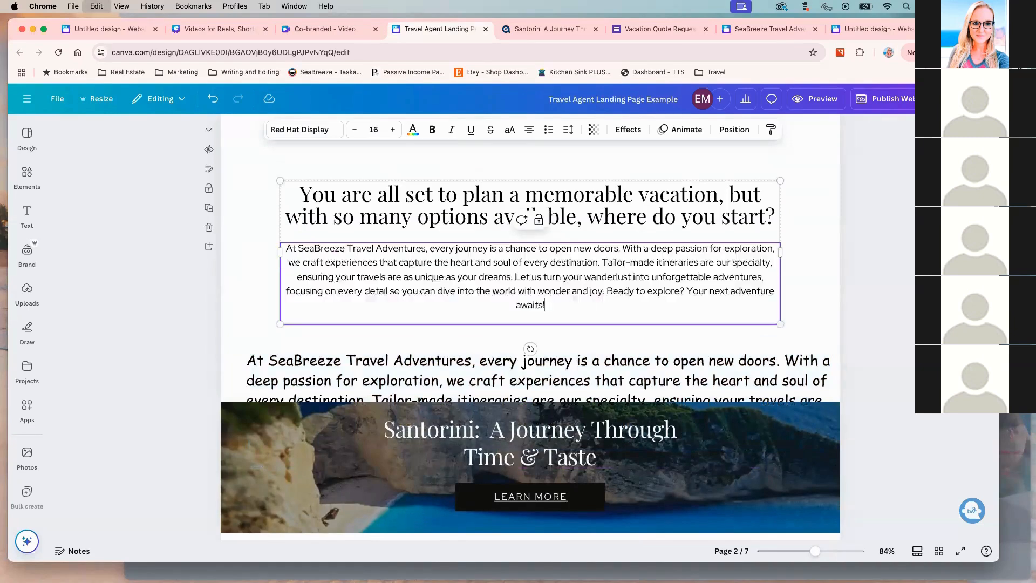
Delete the leftover generated text box overlapping the Santorini banner
{"action": "left_click", "coordinate": [486, 373]}
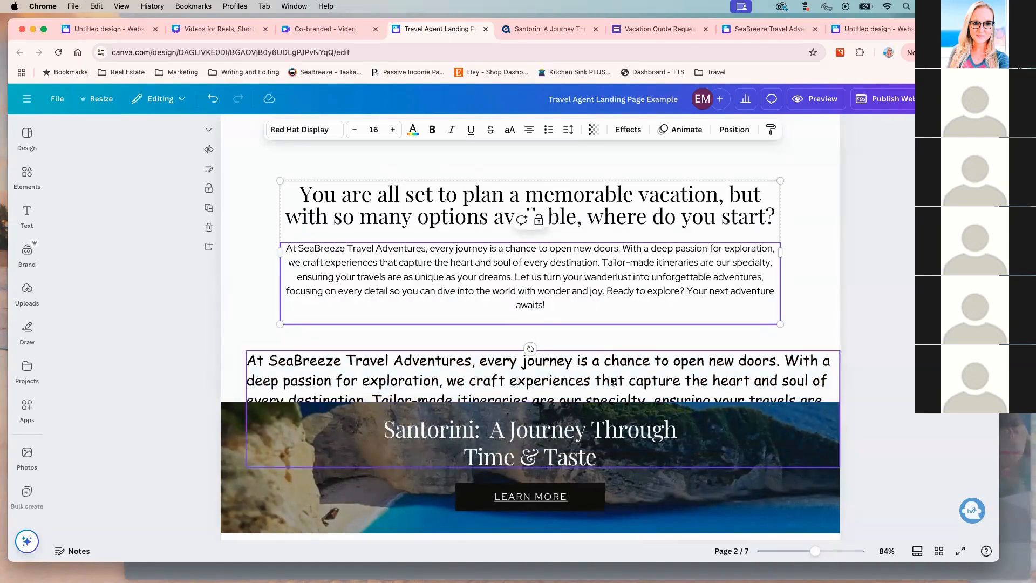
{"action": "key", "text": "Delete"}
{"action": "scroll", "coordinate": [747, 328], "scroll_direction": "up", "scroll_amount": 2}
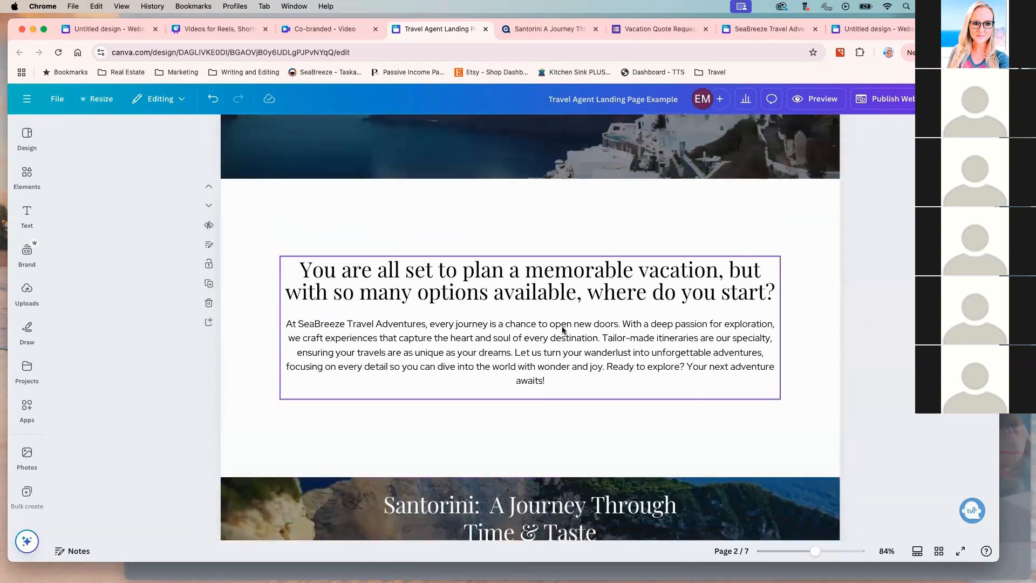
Look over the landing page's remaining sections, from the travel designer introduction to the planning session call-to-action, and return to the first page
{"action": "left_click", "coordinate": [550, 338]}
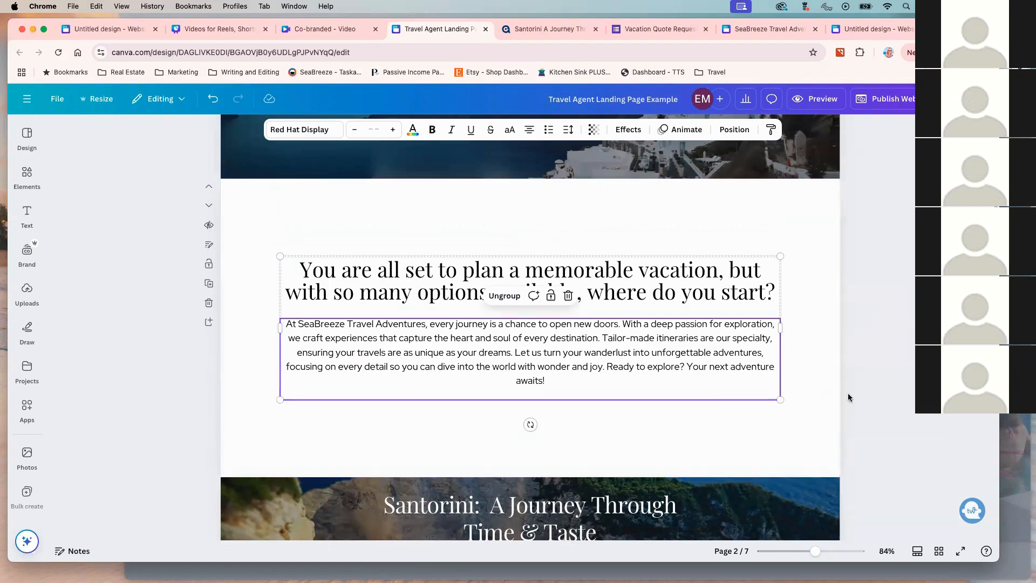
{"action": "scroll", "coordinate": [818, 391], "scroll_direction": "down", "scroll_amount": 5}
{"action": "scroll", "coordinate": [816, 379], "scroll_direction": "down", "scroll_amount": 4}
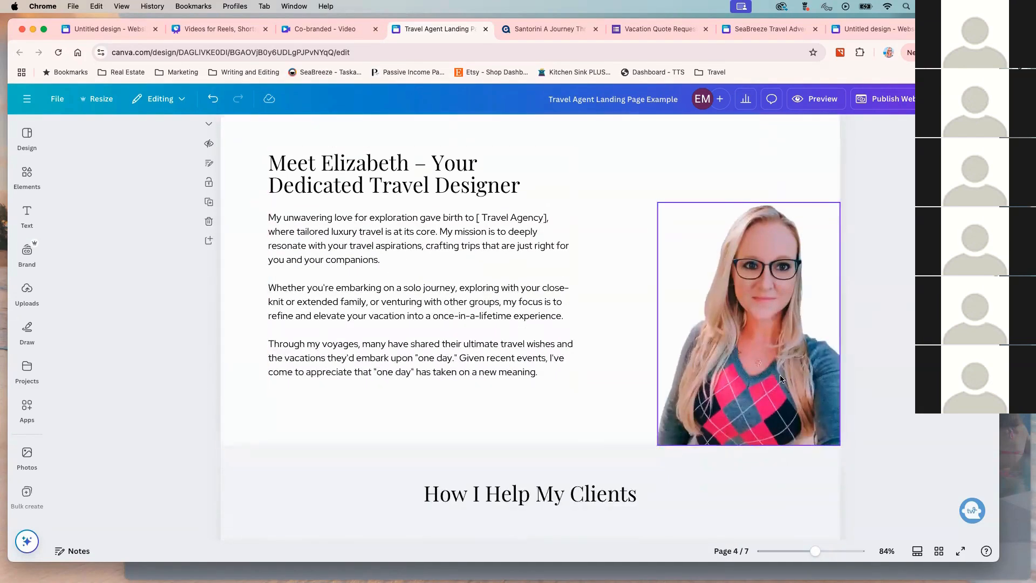
{"action": "left_click", "coordinate": [484, 230]}
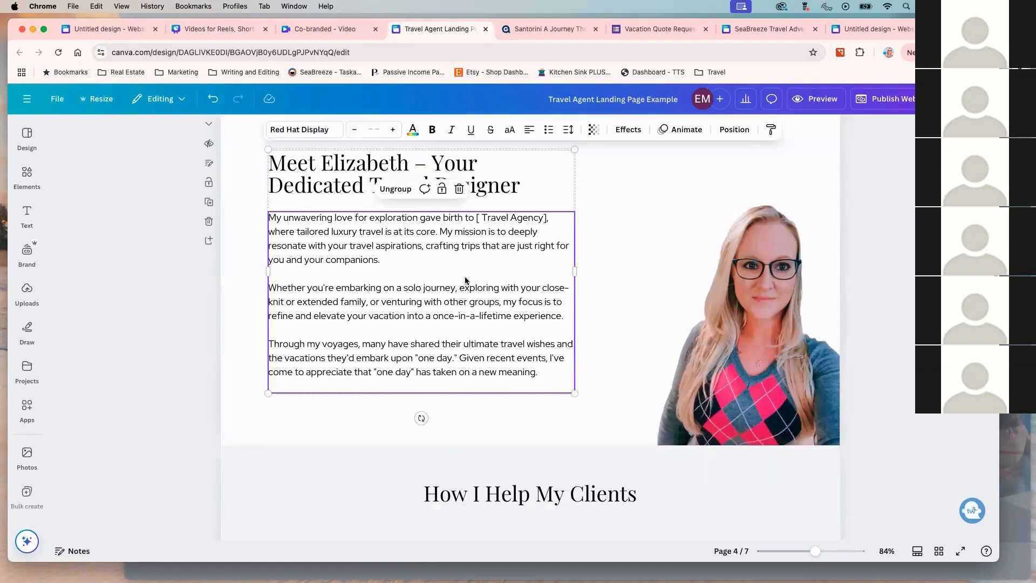
{"action": "scroll", "coordinate": [498, 265], "scroll_direction": "down", "scroll_amount": 6}
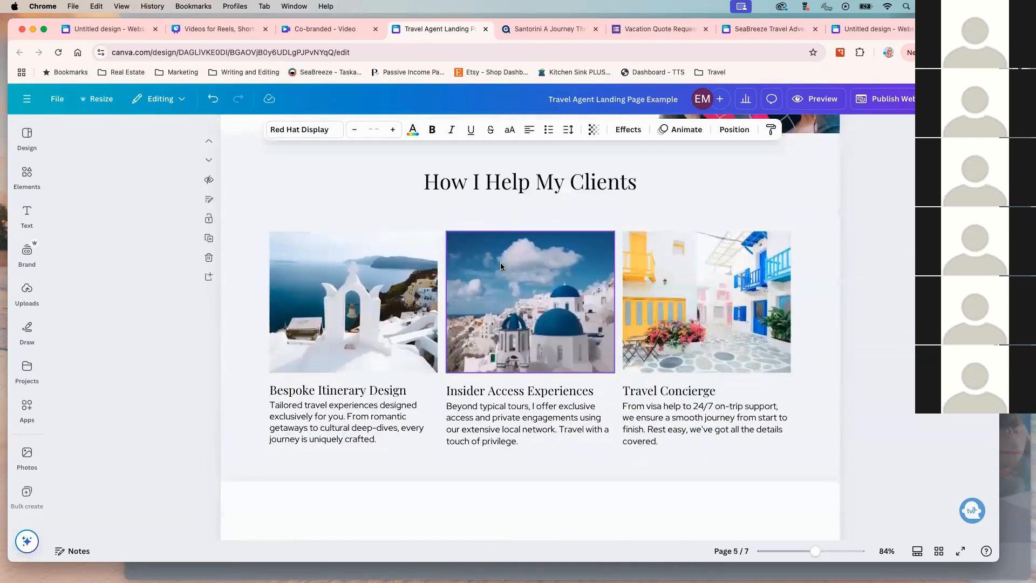
{"action": "scroll", "coordinate": [785, 324], "scroll_direction": "down", "scroll_amount": 4}
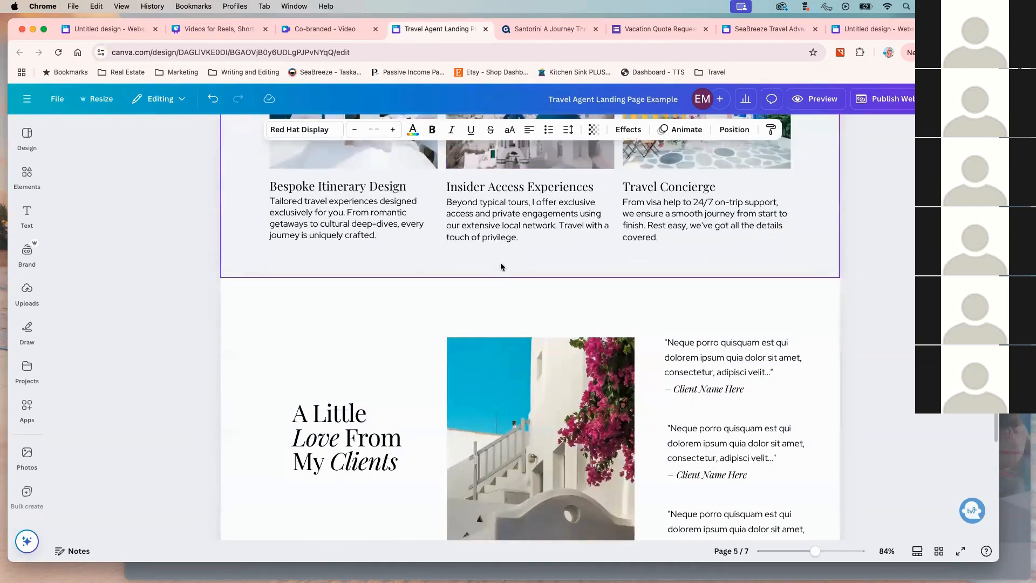
{"action": "scroll", "coordinate": [740, 375], "scroll_direction": "down", "scroll_amount": 7}
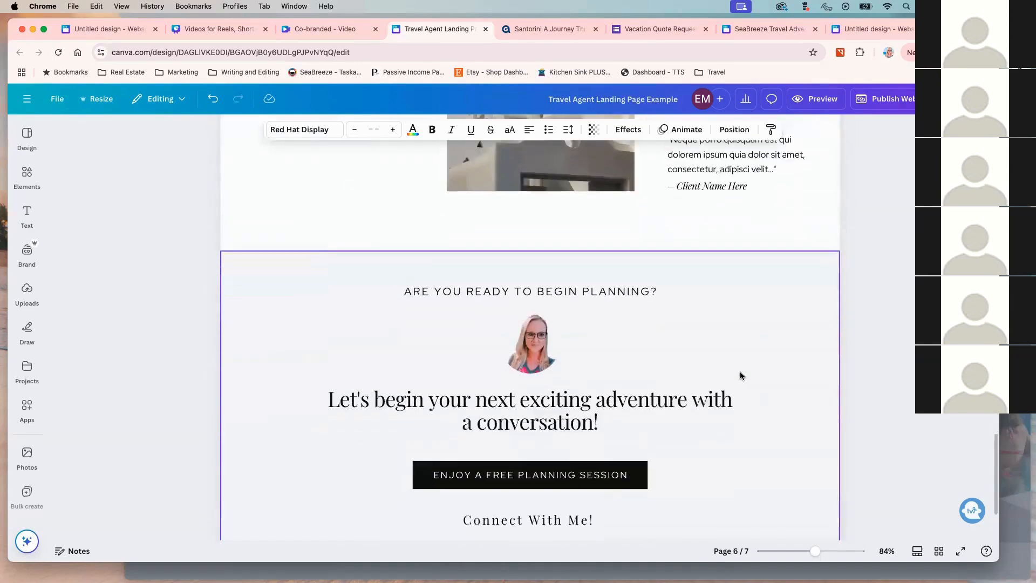
{"action": "scroll", "coordinate": [744, 372], "scroll_direction": "up", "scroll_amount": 3}
{"action": "scroll", "coordinate": [745, 372], "scroll_direction": "up", "scroll_amount": 20}
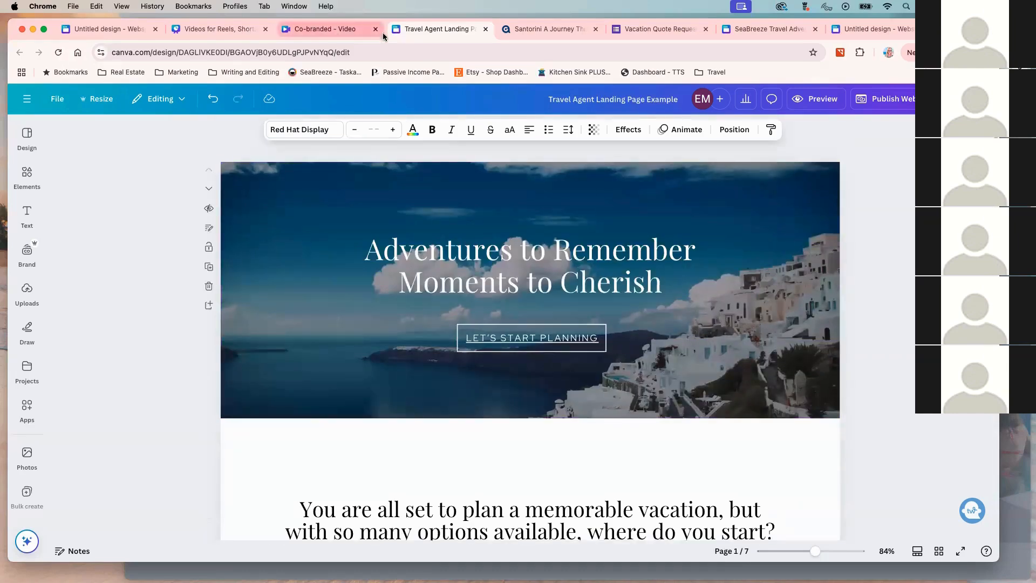
Switch to the SeaBreeze Travel Adventures design and add a new page at its end
{"action": "left_click", "coordinate": [748, 36]}
{"action": "scroll", "coordinate": [624, 291], "scroll_direction": "down", "scroll_amount": 20}
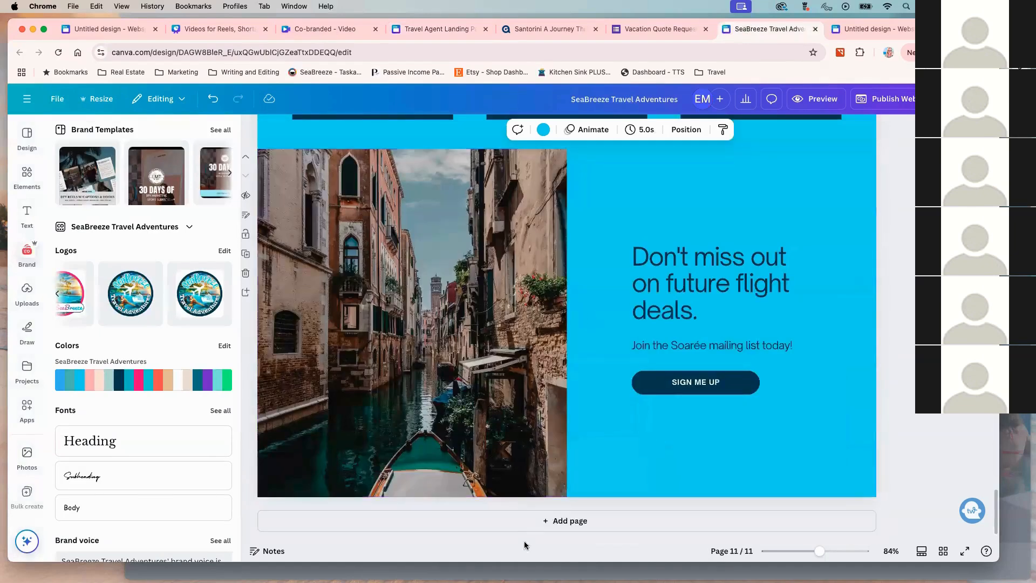
{"action": "left_click", "coordinate": [535, 522]}
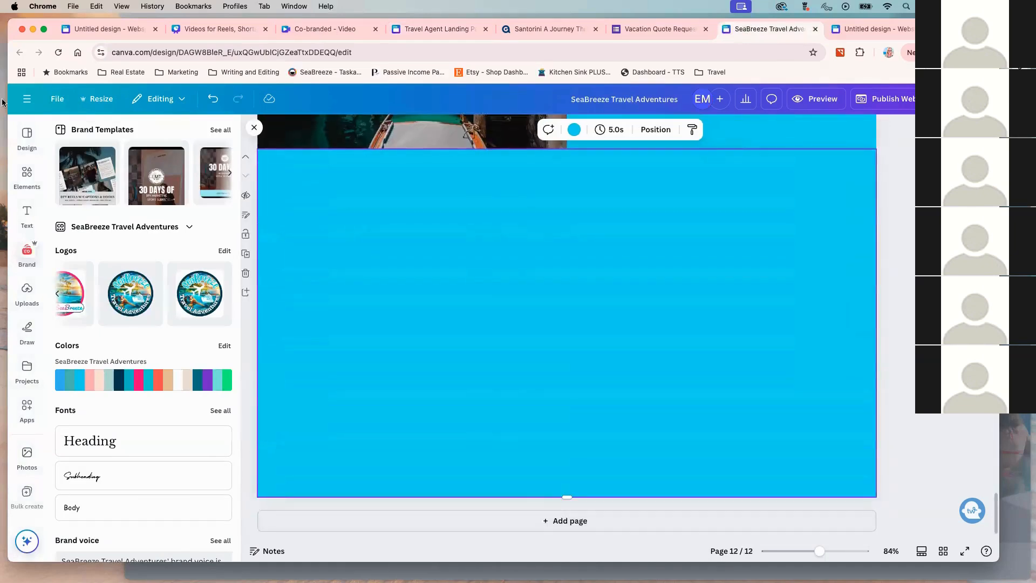
Leave the Blue Travel Offers & Deals Website template and search the design templates for "travel agent website"
{"action": "left_click", "coordinate": [28, 138]}
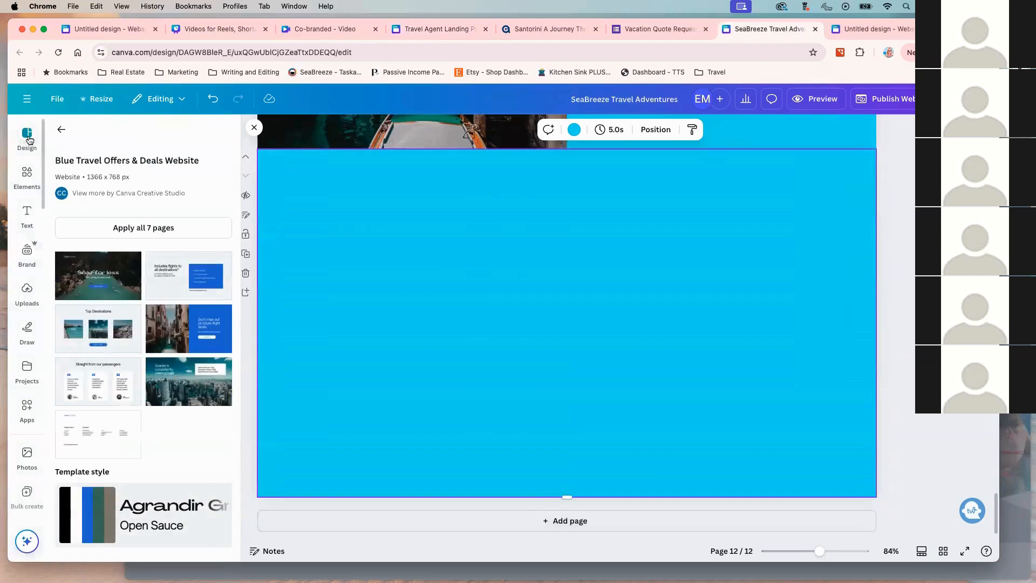
{"action": "left_click", "coordinate": [61, 129]}
{"action": "left_click", "coordinate": [146, 139]}
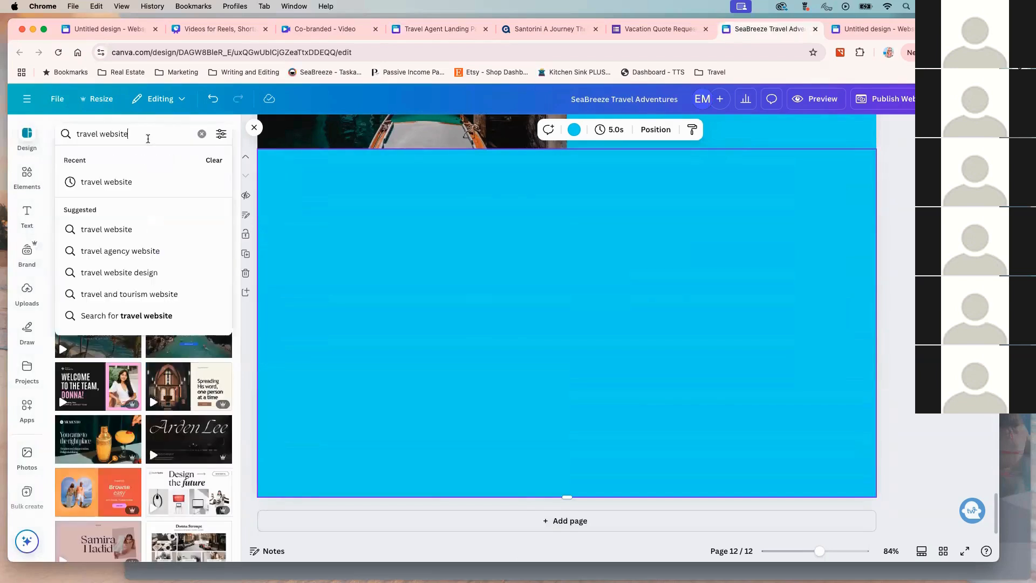
{"action": "left_click", "coordinate": [102, 134]}
{"action": "type", "text": "agent"}
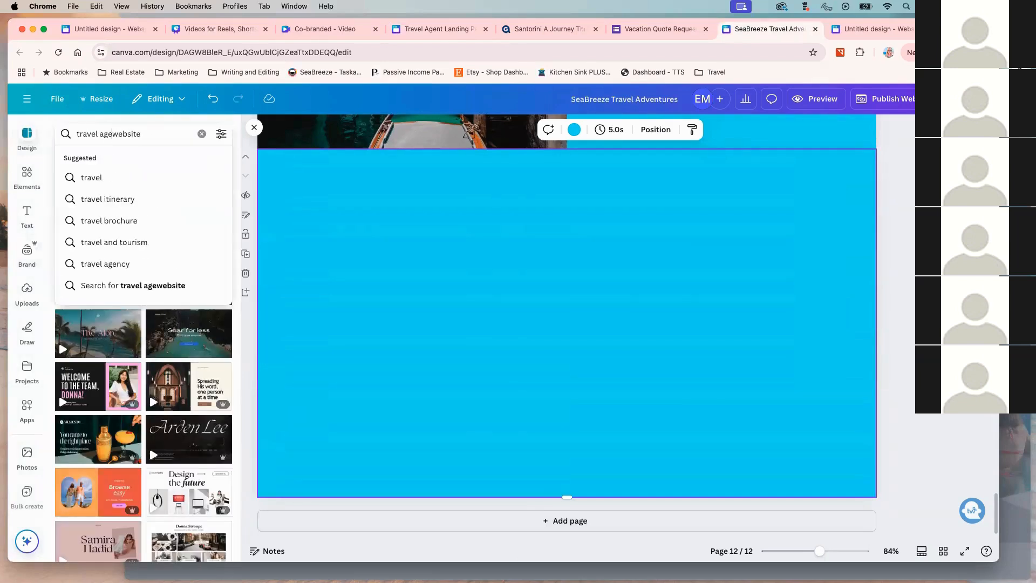
{"action": "key", "text": "Return"}
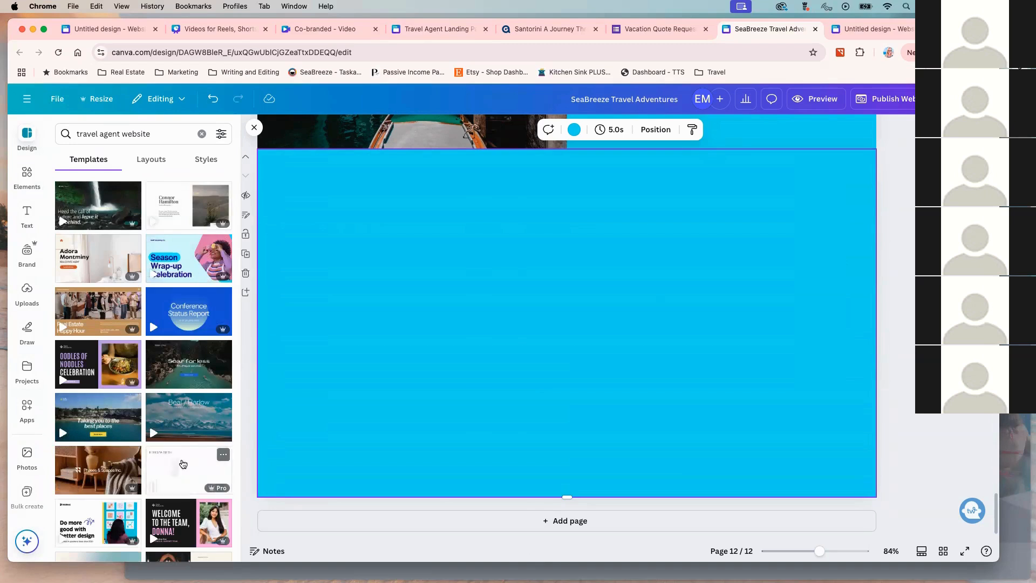
Find the Hotels Business Website template and apply its "Welcome to your luxurious home away from home" layout to the blank last page
{"action": "scroll", "coordinate": [183, 463], "scroll_direction": "down", "scroll_amount": 3}
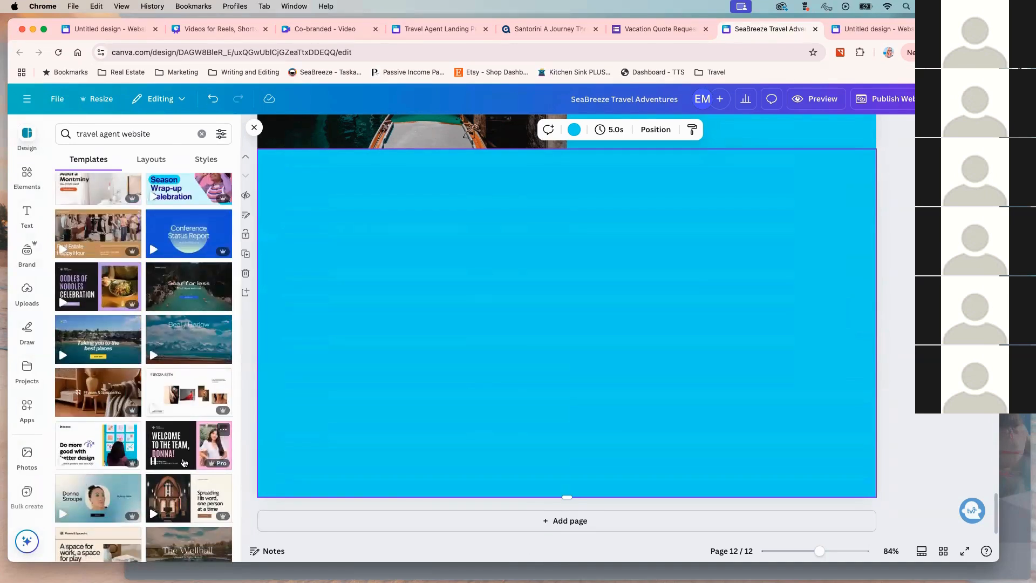
{"action": "scroll", "coordinate": [204, 448], "scroll_direction": "down", "scroll_amount": 4}
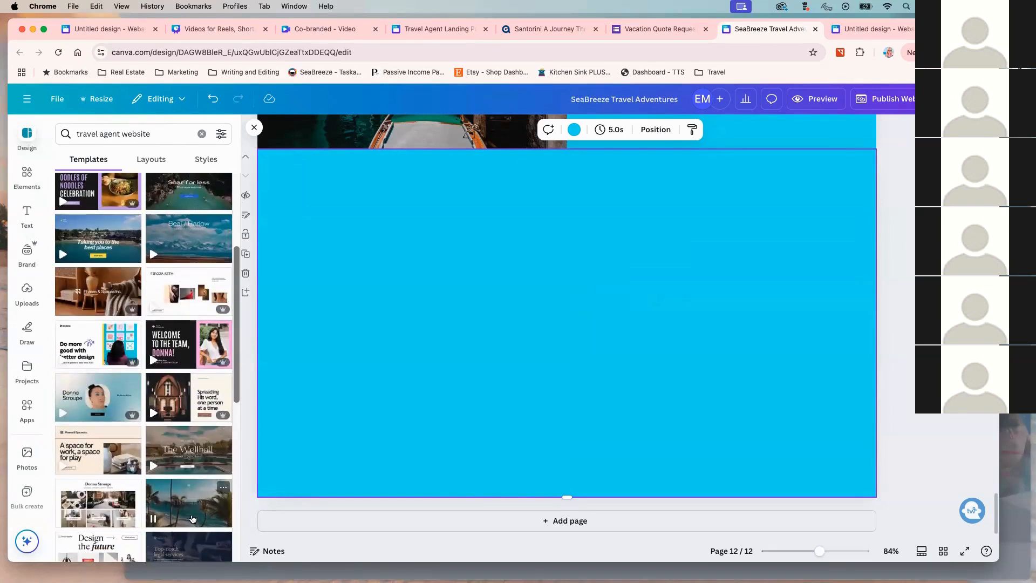
{"action": "left_click", "coordinate": [186, 456]}
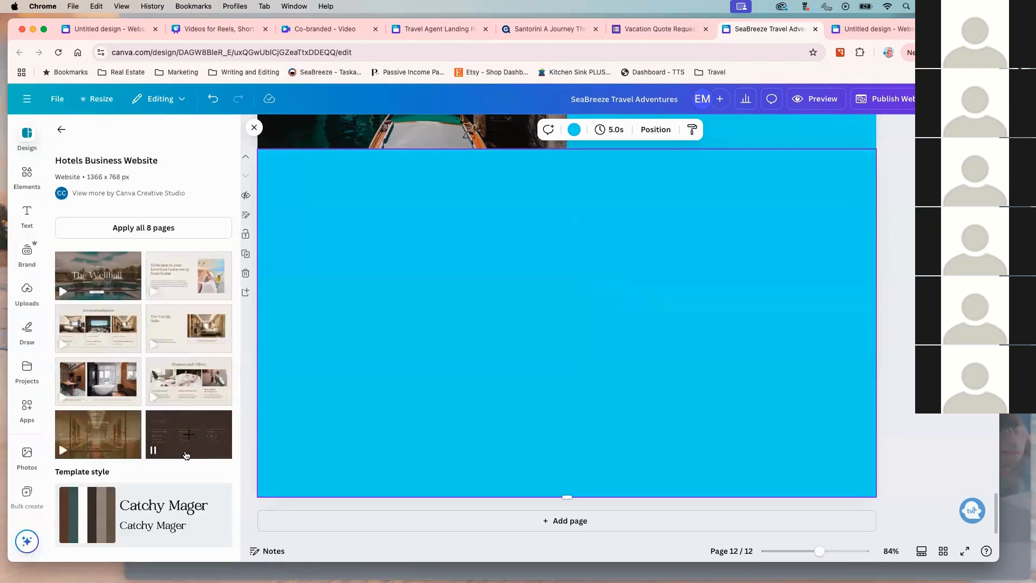
{"action": "scroll", "coordinate": [186, 460], "scroll_direction": "down", "scroll_amount": 1}
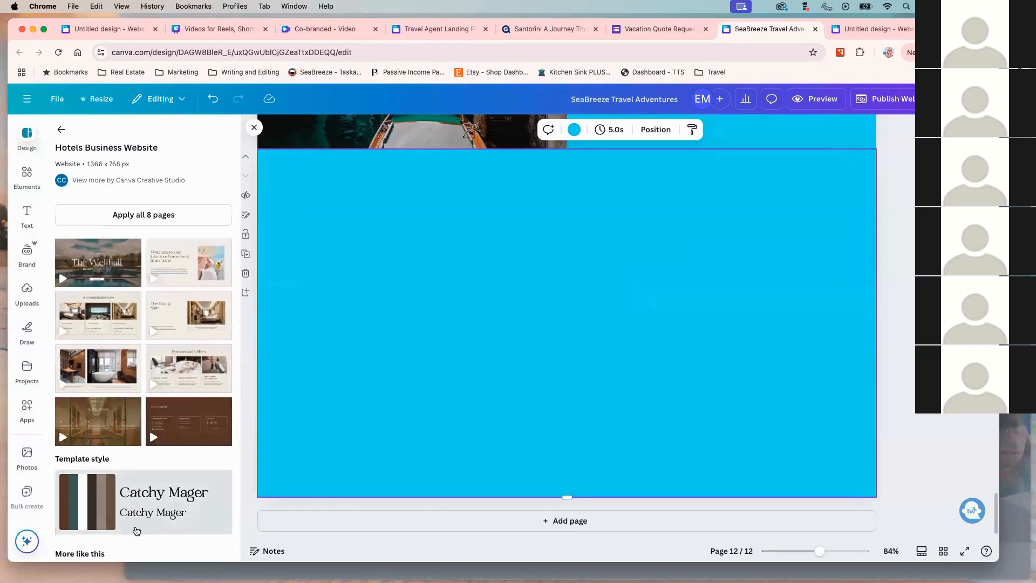
{"action": "left_click", "coordinate": [196, 277]}
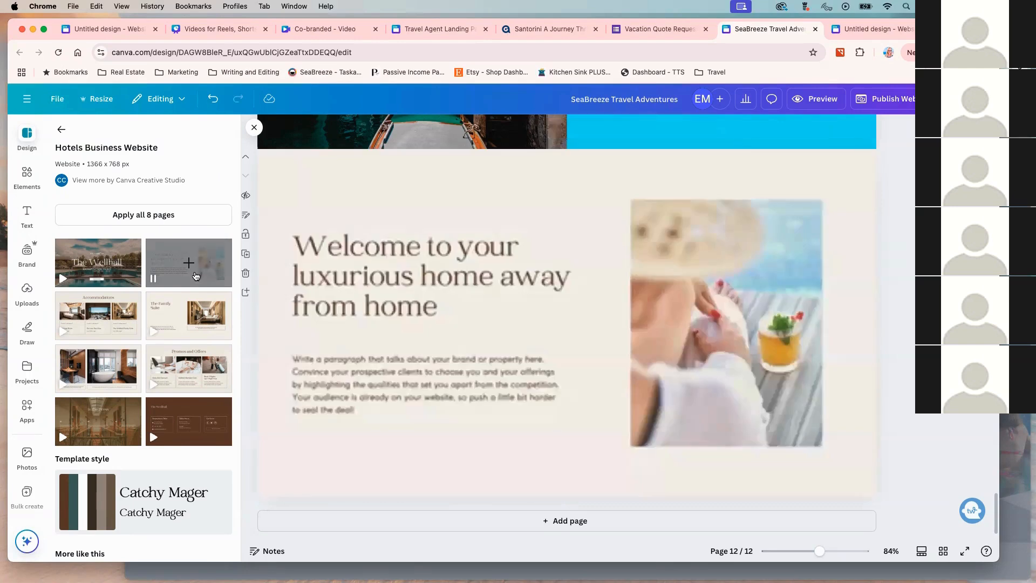
Set the new welcome page's background to the dark navy from the SeaBreeze Travel Adventures brand colors
{"action": "left_click", "coordinate": [426, 452]}
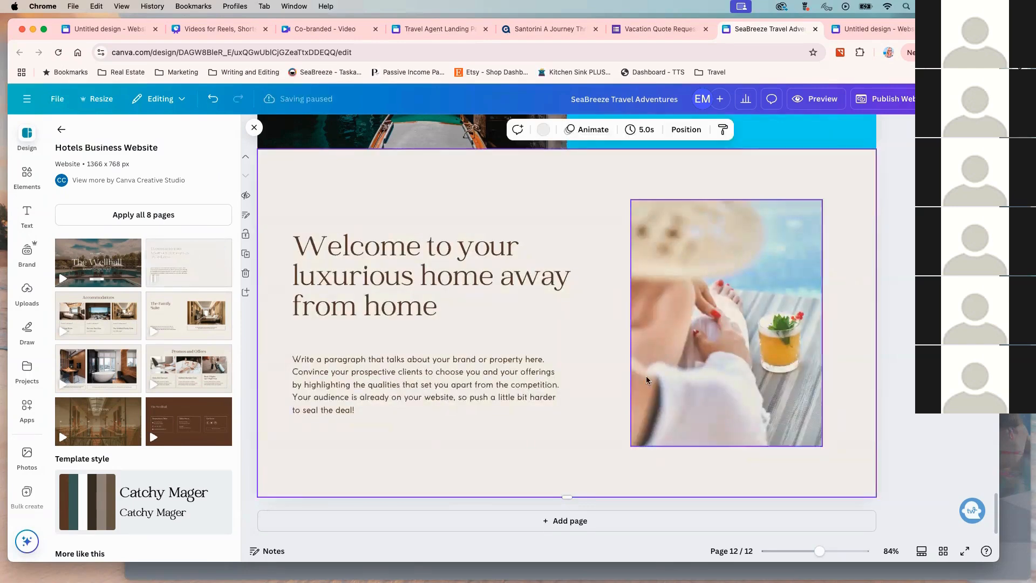
{"action": "scroll", "coordinate": [651, 329], "scroll_direction": "up", "scroll_amount": 1}
{"action": "scroll", "coordinate": [652, 327], "scroll_direction": "up", "scroll_amount": 2}
{"action": "scroll", "coordinate": [651, 325], "scroll_direction": "down", "scroll_amount": 2}
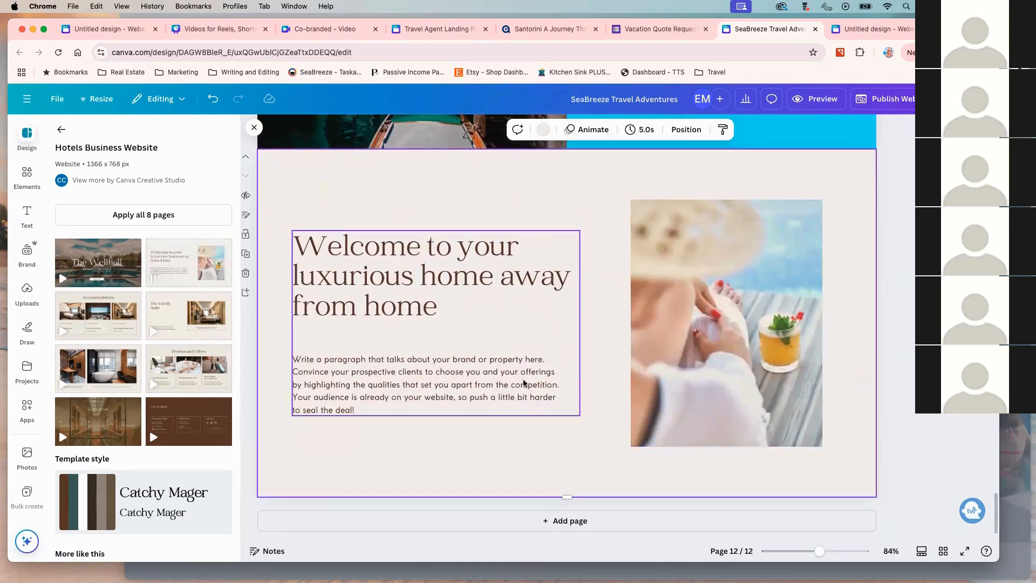
{"action": "left_click", "coordinate": [542, 129]}
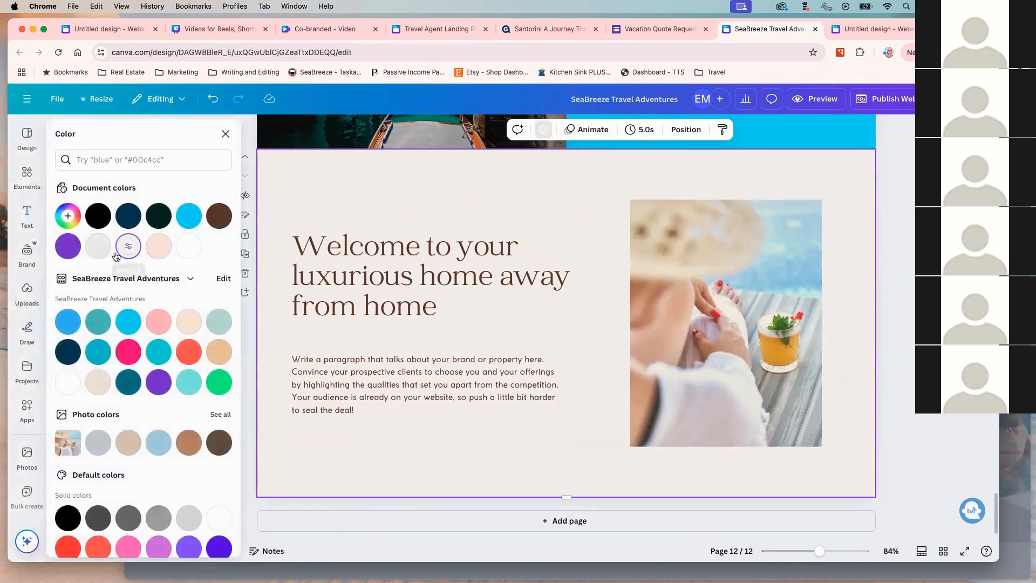
{"action": "left_click", "coordinate": [68, 352]}
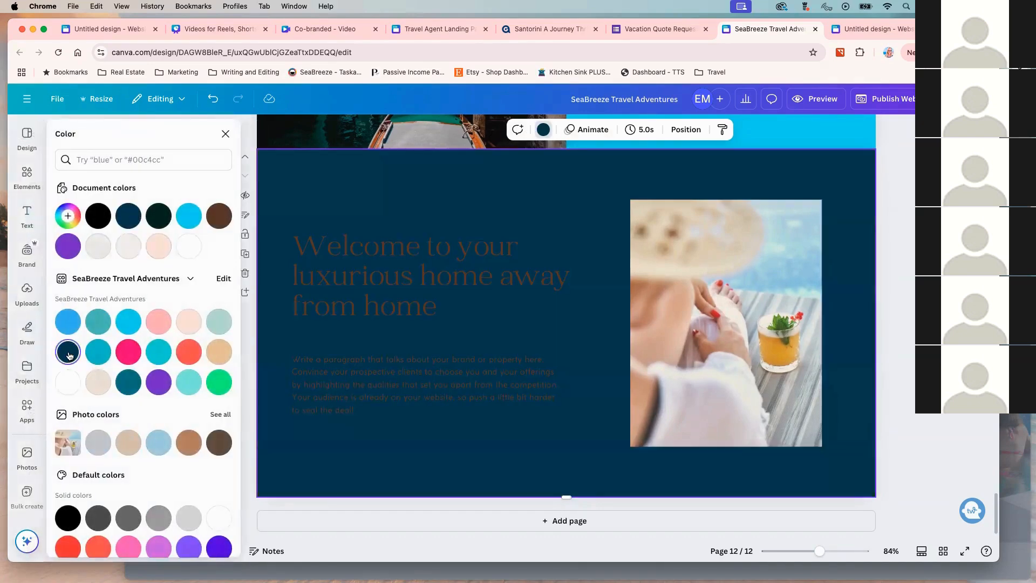
Recolor the welcome page's paragraph and its heading white so both stand out against the navy background
{"action": "left_click", "coordinate": [423, 378]}
{"action": "left_click", "coordinate": [510, 129]}
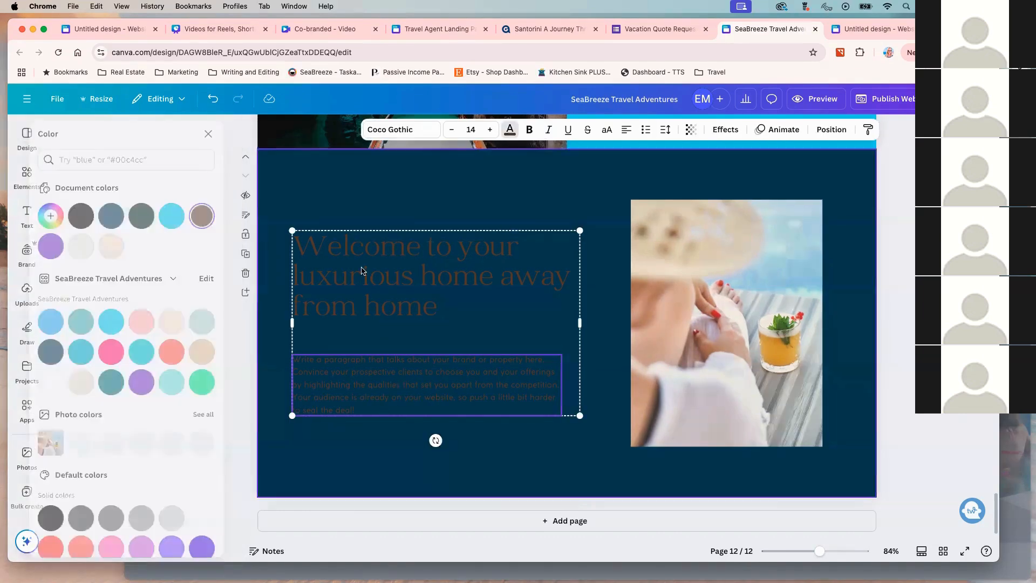
{"action": "left_click", "coordinate": [69, 383]}
{"action": "left_click", "coordinate": [406, 313]}
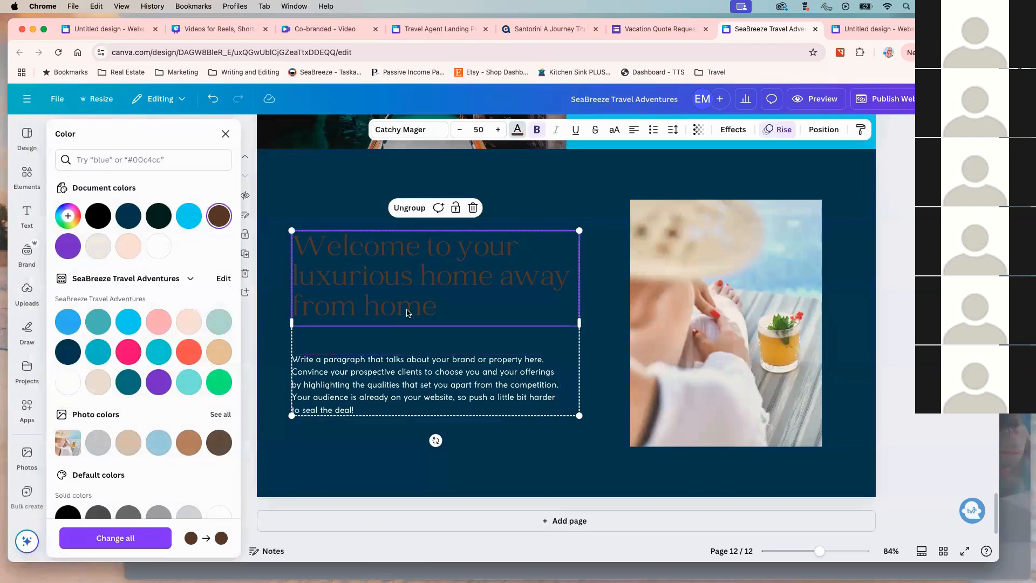
{"action": "double_click", "coordinate": [430, 307]}
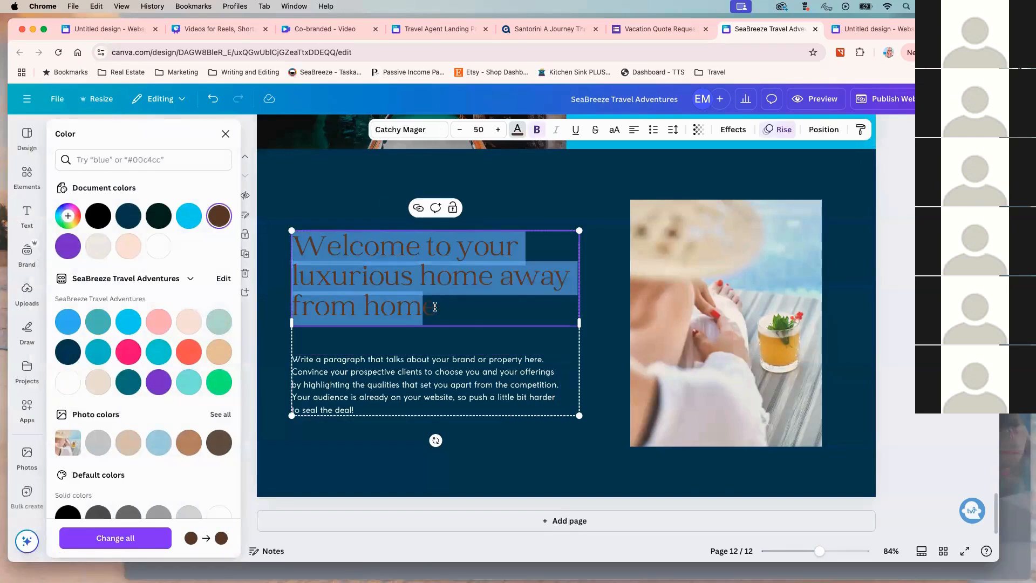
{"action": "left_click", "coordinate": [518, 130]}
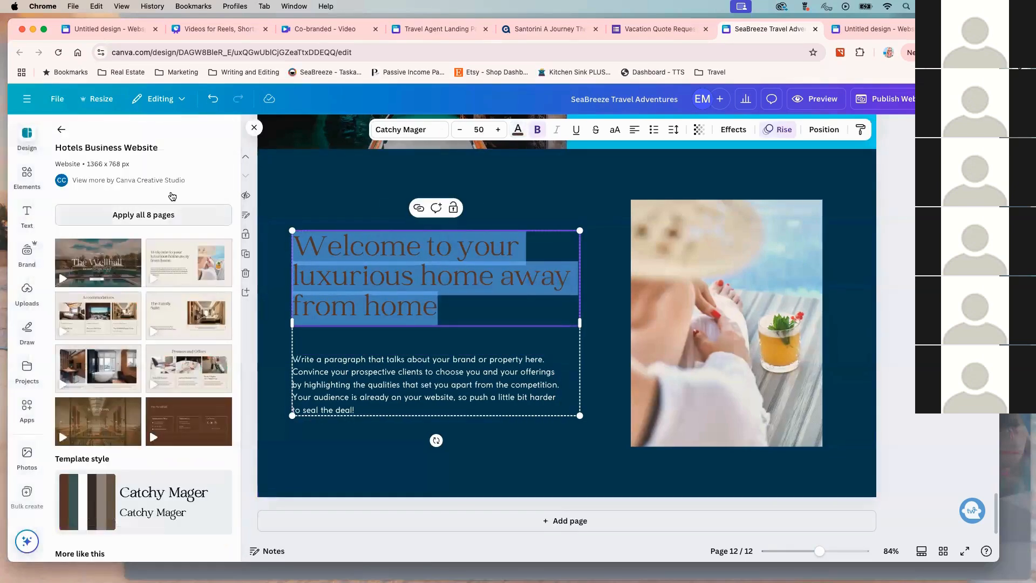
{"action": "left_click", "coordinate": [518, 131]}
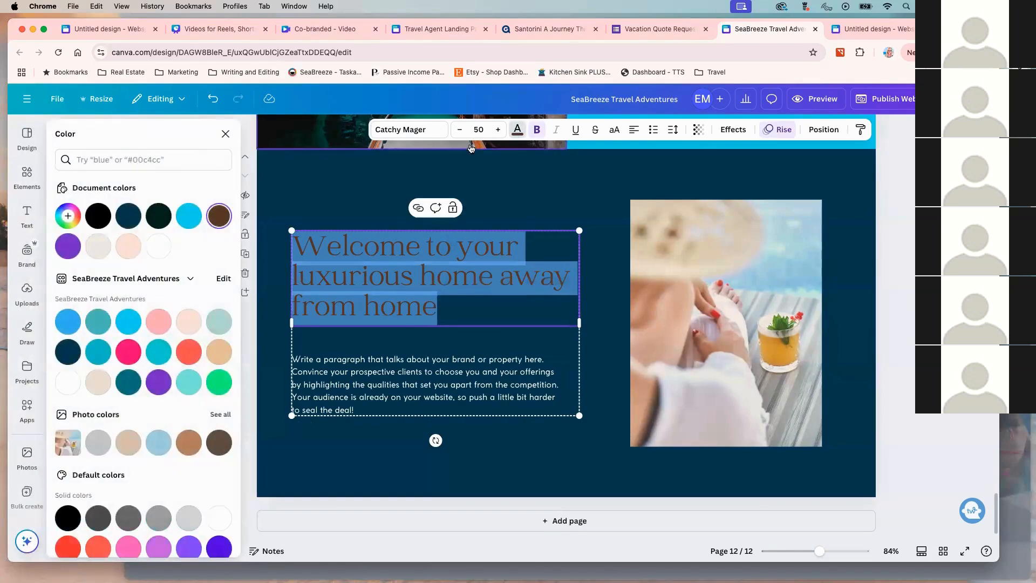
{"action": "left_click", "coordinate": [162, 250]}
{"action": "left_click", "coordinate": [433, 356]}
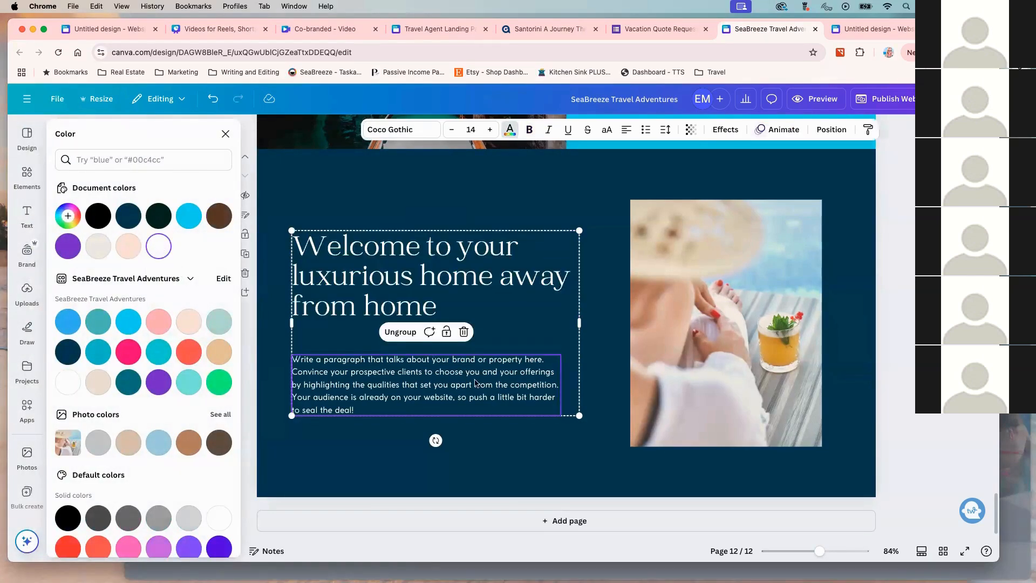
{"action": "left_click", "coordinate": [873, 365]}
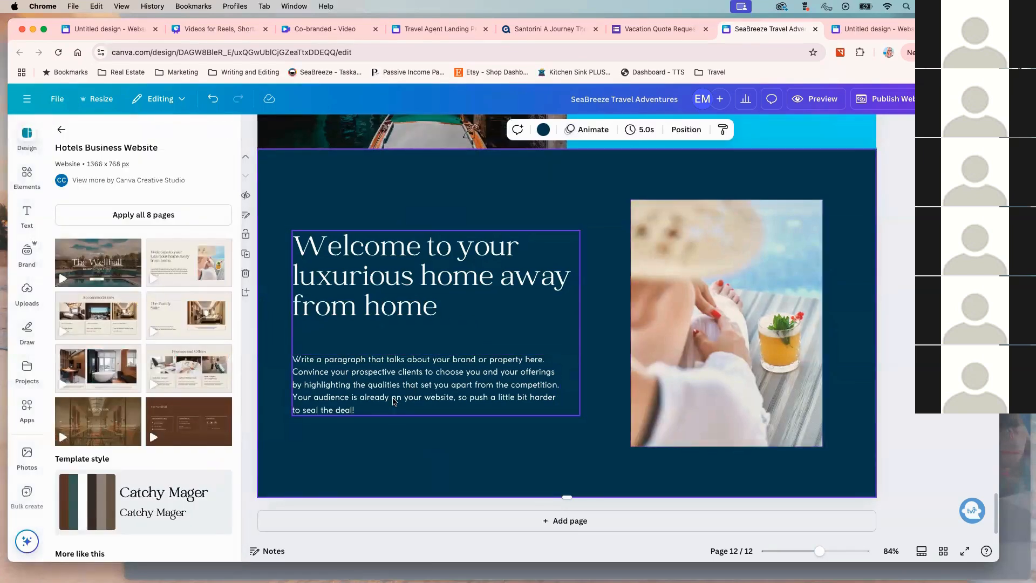
{"action": "left_click", "coordinate": [355, 378]}
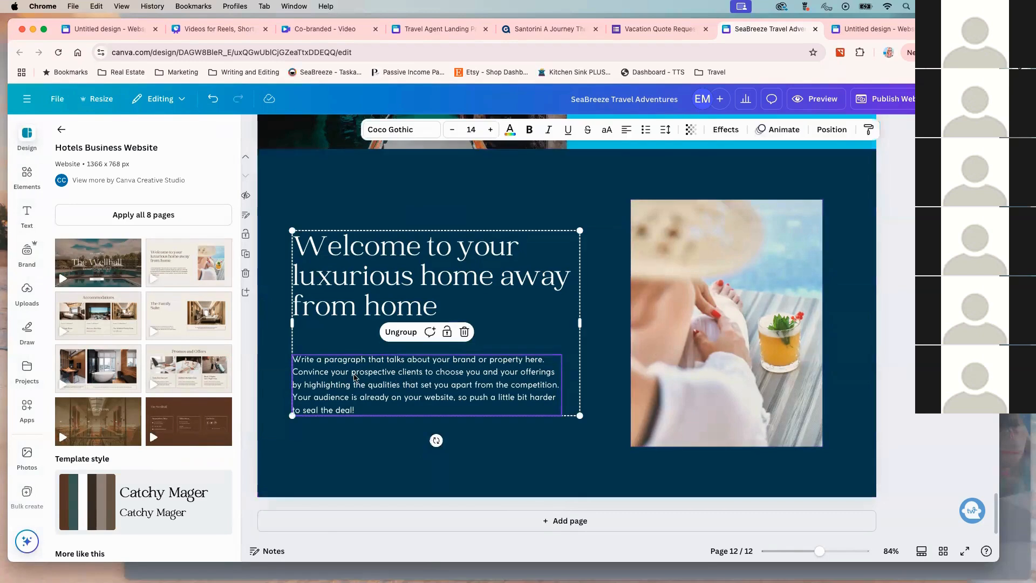
Search the elements' photos for "pool" and replace the welcome page's picture with the photo of palm trees behind a pool and wooden deck
{"action": "left_click", "coordinate": [749, 320]}
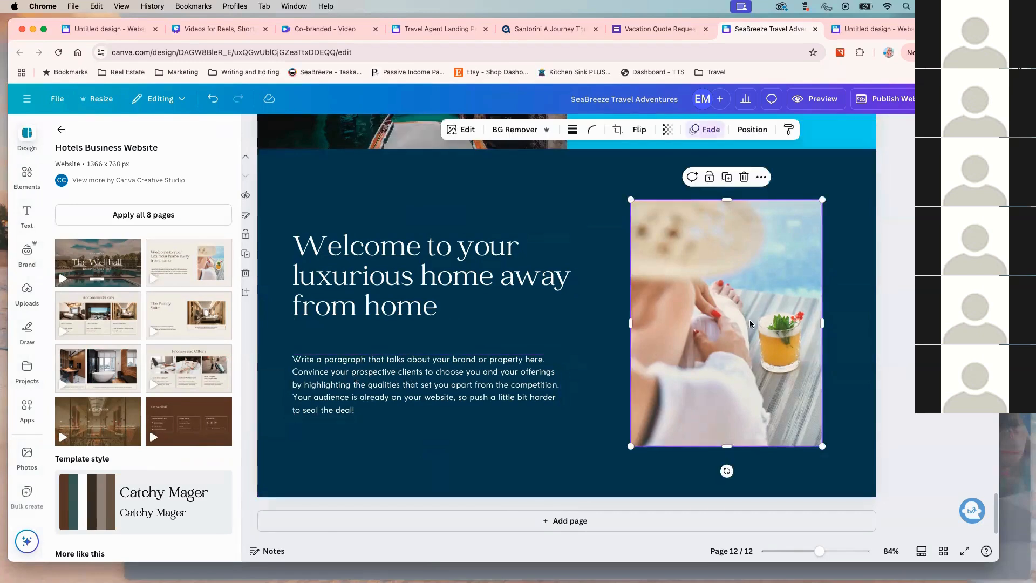
{"action": "left_click", "coordinate": [27, 173]}
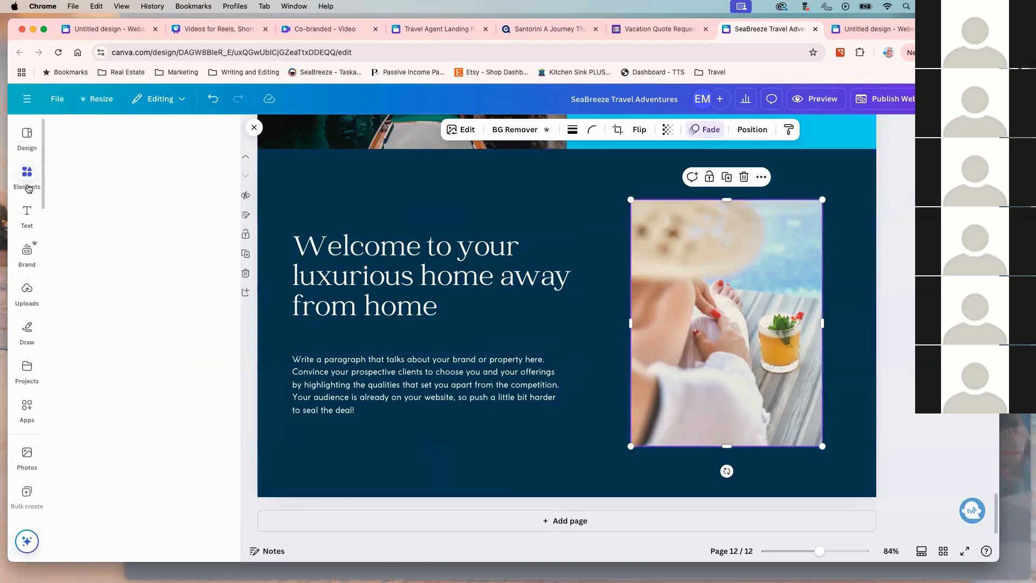
{"action": "left_click", "coordinate": [117, 137]}
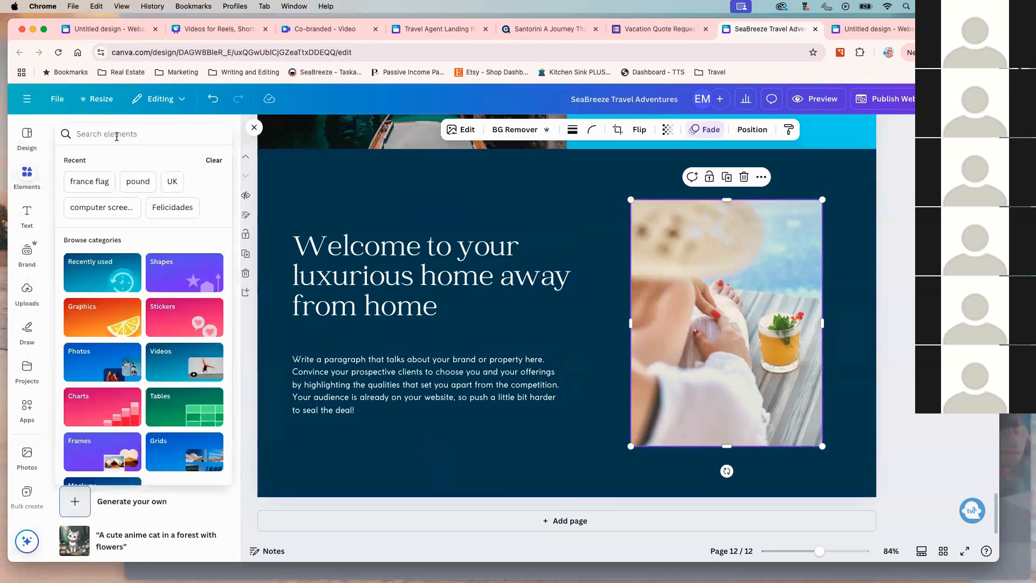
{"action": "type", "text": "pool"}
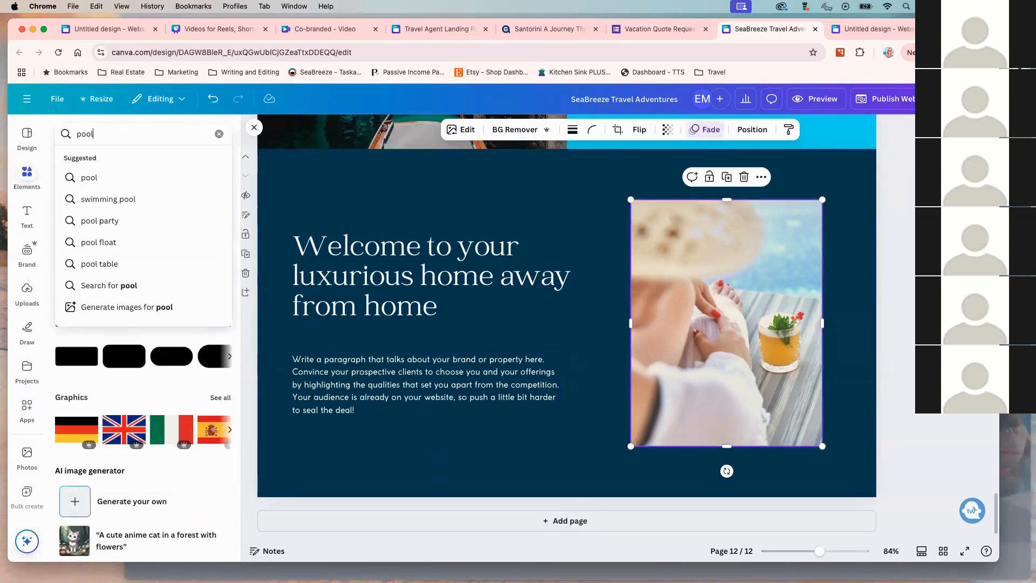
{"action": "key", "text": "Return"}
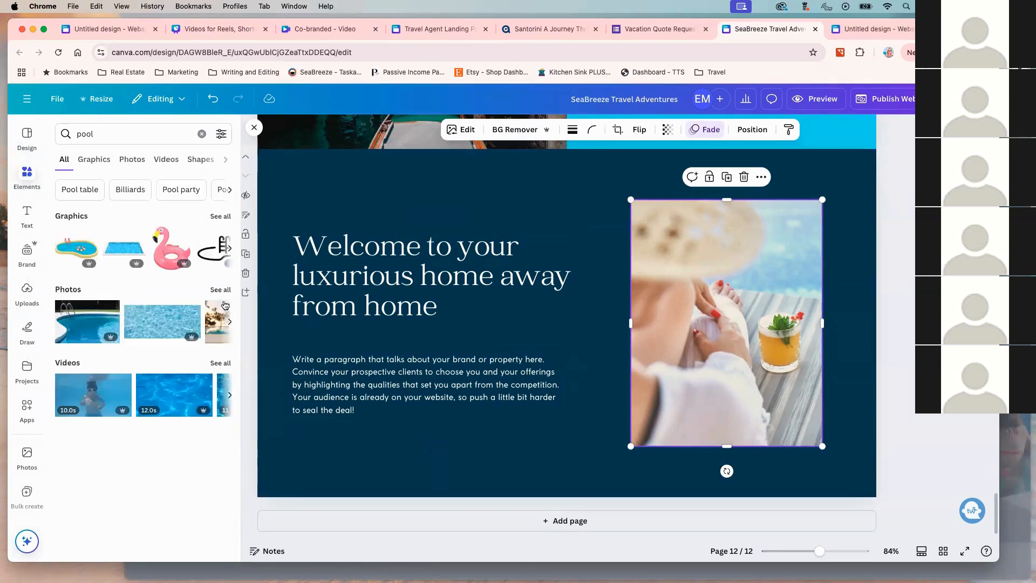
{"action": "left_click", "coordinate": [220, 291]}
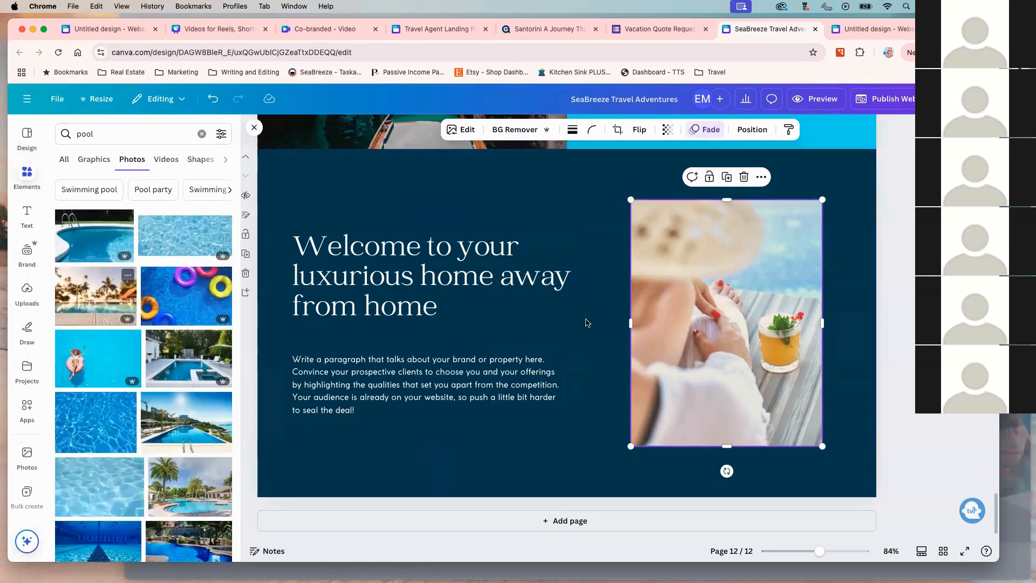
{"action": "left_click_drag", "start_coordinate": [98, 301], "coordinate": [653, 316]}
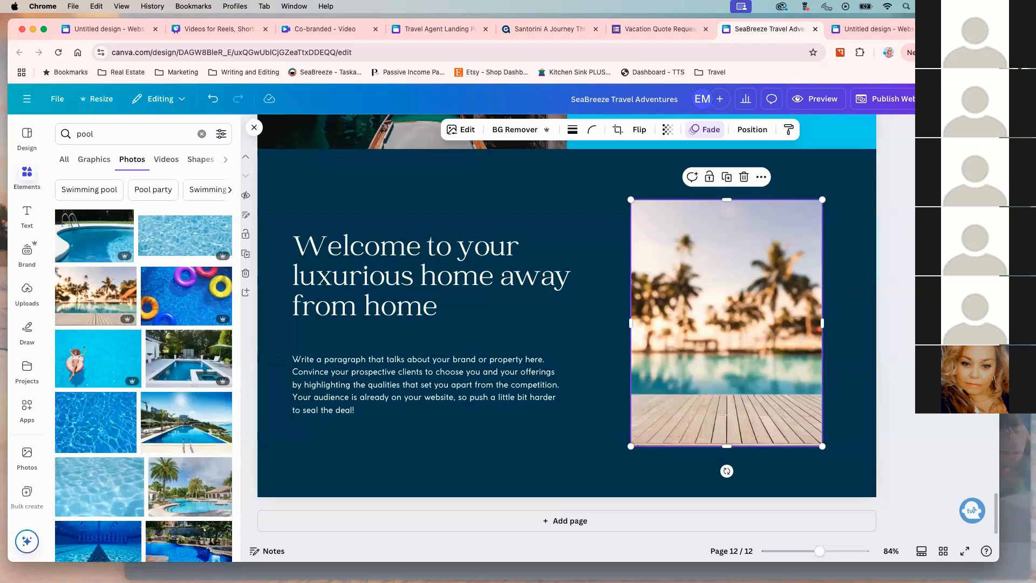
Add a blank page after the welcome page and return to the first page of the design
{"action": "left_click", "coordinate": [564, 523]}
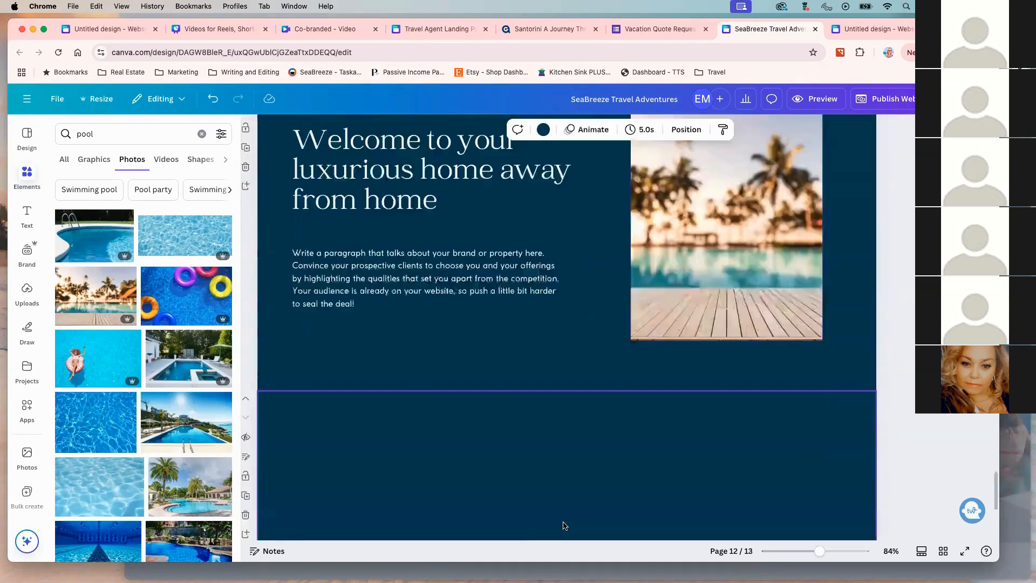
{"action": "scroll", "coordinate": [597, 352], "scroll_direction": "up", "scroll_amount": 20}
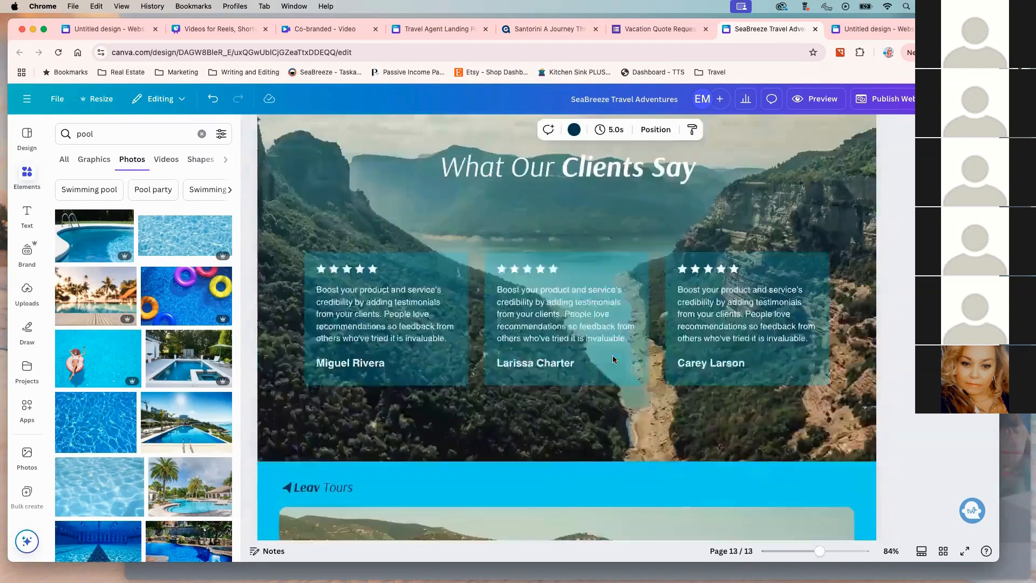
{"action": "scroll", "coordinate": [620, 361], "scroll_direction": "up", "scroll_amount": 20}
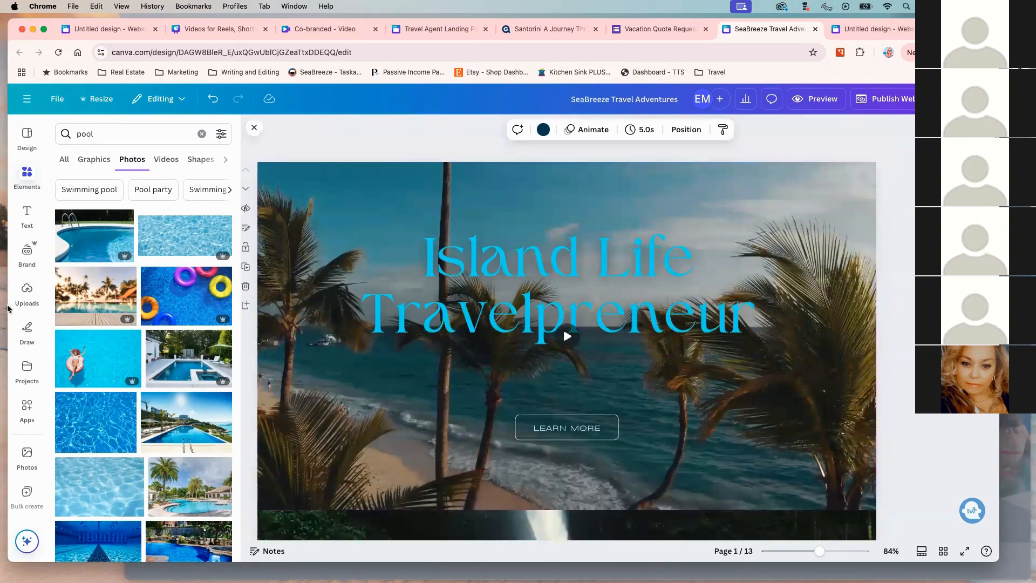
Add the round SeaBreeze Travel Adventures brand logo to the first page, shrink it and place it in the banner's upper-left corner
{"action": "left_click", "coordinate": [24, 258]}
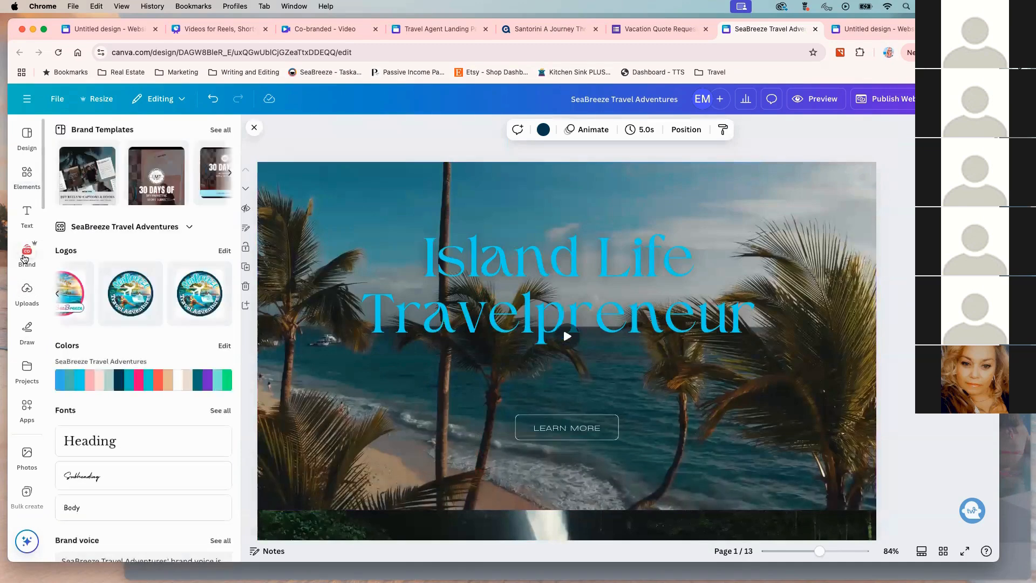
{"action": "left_click", "coordinate": [134, 296]}
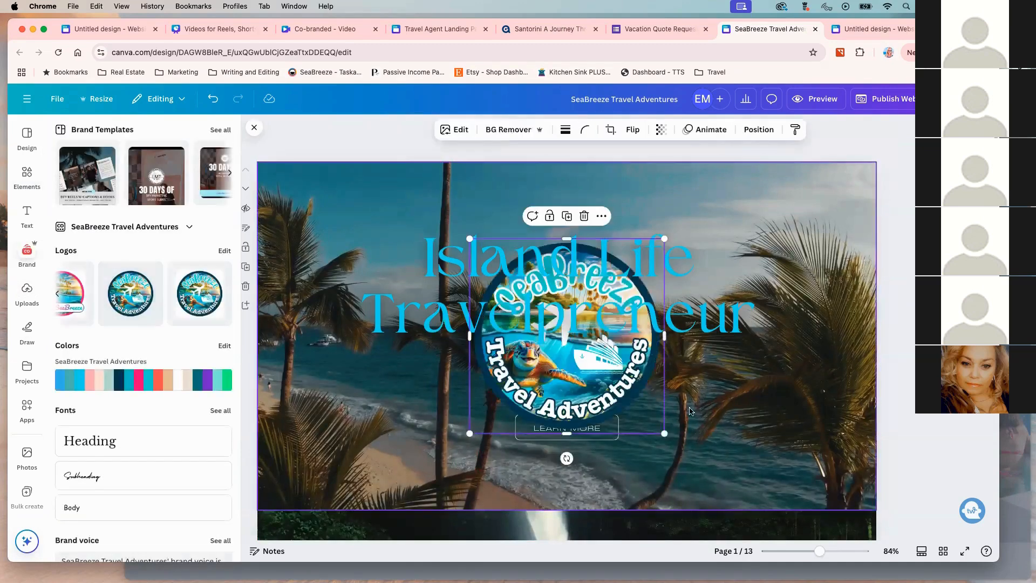
{"action": "left_click_drag", "start_coordinate": [666, 431], "coordinate": [589, 391]}
{"action": "left_click_drag", "start_coordinate": [543, 356], "coordinate": [337, 289]}
{"action": "left_click_drag", "start_coordinate": [399, 307], "coordinate": [345, 252]}
Look through the brand kit's voice, photos, graphics and icons, and go back to the elements while viewing the second page
{"action": "scroll", "coordinate": [202, 378], "scroll_direction": "down", "scroll_amount": 6}
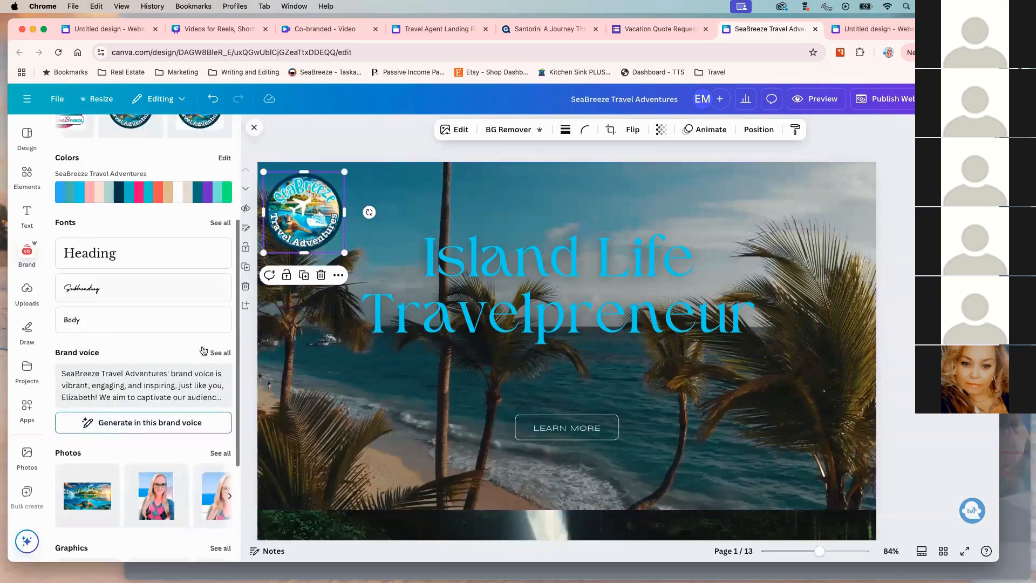
{"action": "scroll", "coordinate": [202, 402], "scroll_direction": "right", "scroll_amount": 5}
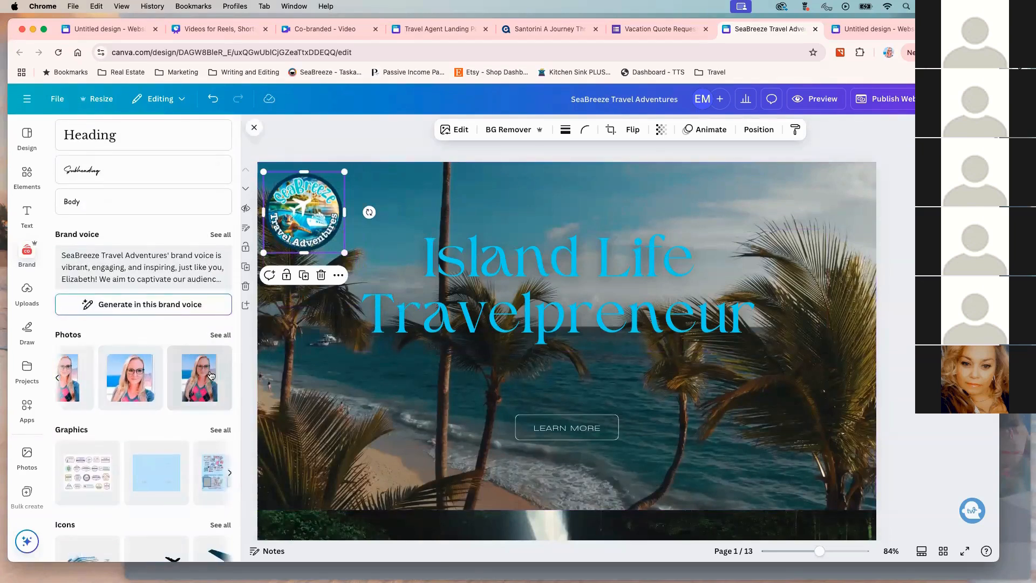
{"action": "scroll", "coordinate": [211, 421], "scroll_direction": "down", "scroll_amount": 2}
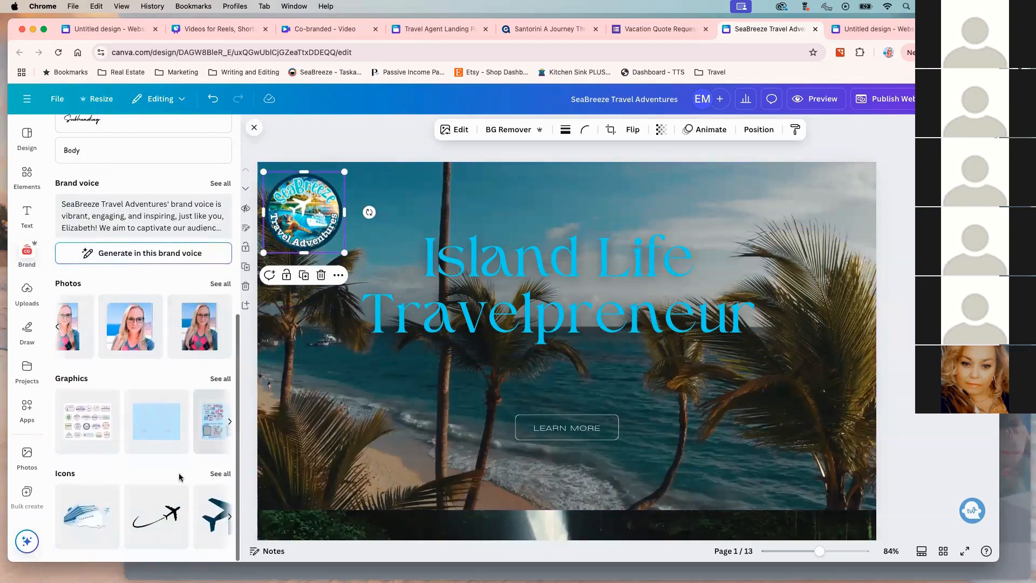
{"action": "scroll", "coordinate": [178, 437], "scroll_direction": "right", "scroll_amount": 5}
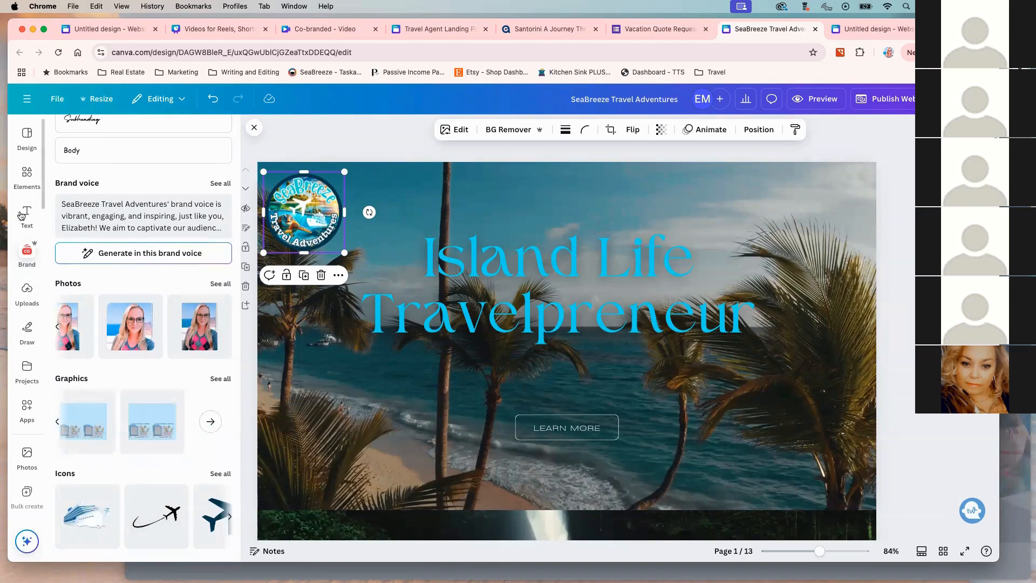
{"action": "left_click", "coordinate": [23, 173]}
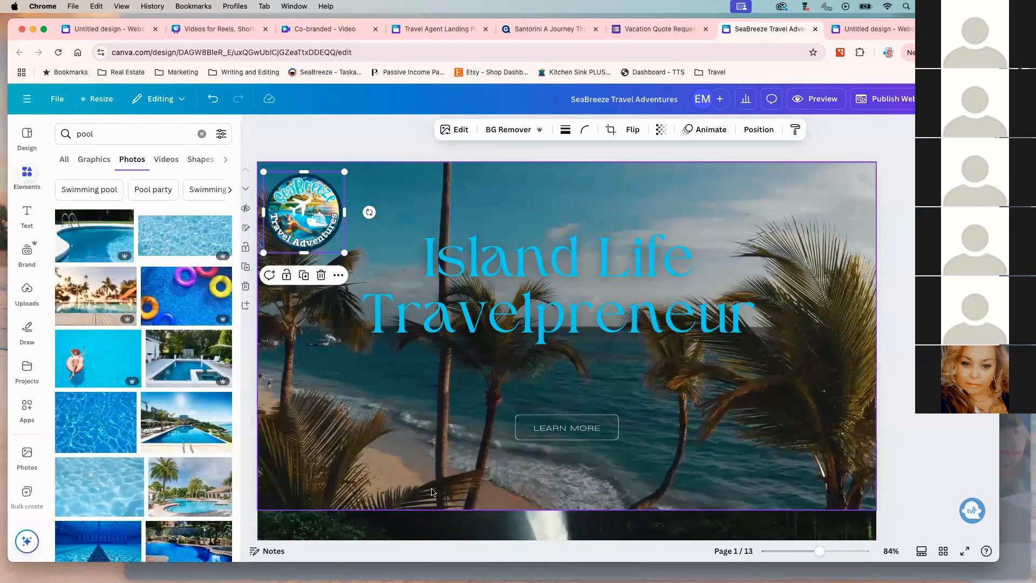
{"action": "scroll", "coordinate": [433, 492], "scroll_direction": "down", "scroll_amount": 6}
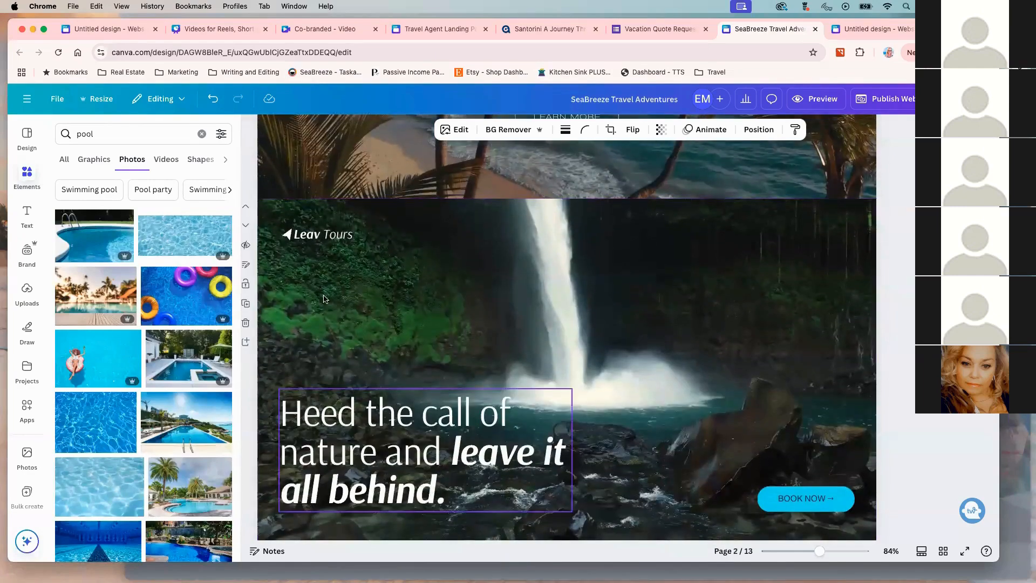
Delete the Leav Tours logo from the waterfall page of the SeaBreeze Travel Adventures design
{"action": "left_click", "coordinate": [309, 236]}
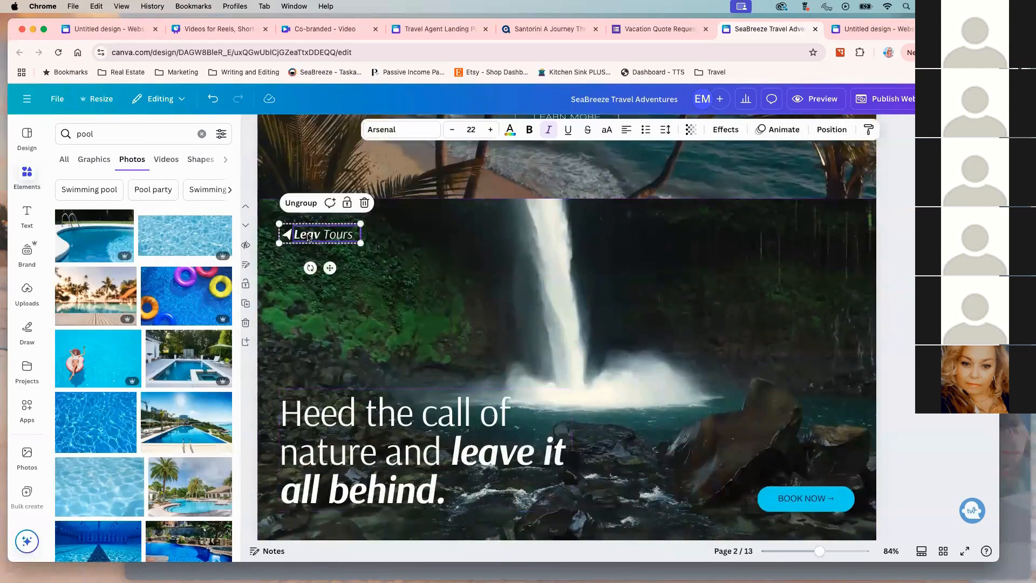
{"action": "left_click", "coordinate": [364, 203]}
{"action": "key", "text": "Delete"}
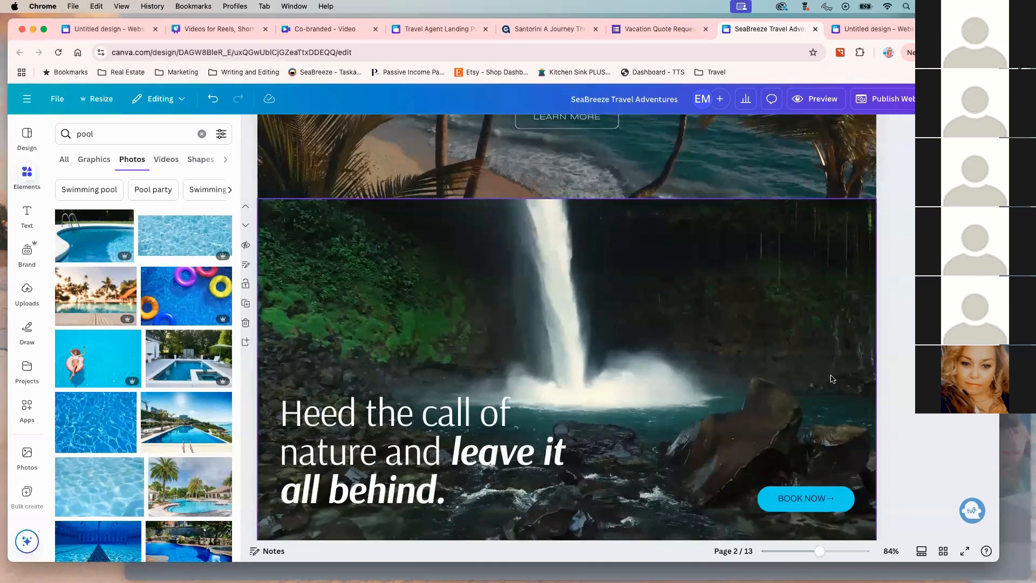
Switch to the Travel Agent Landing Page Example design and look through its sections down to the closing contact section
{"action": "left_click", "coordinate": [439, 29]}
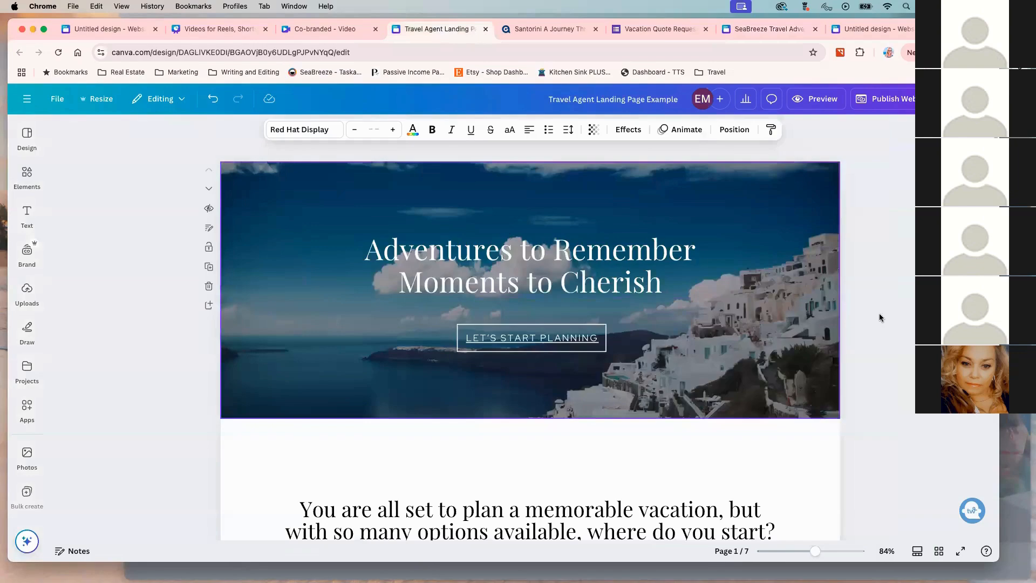
{"action": "scroll", "coordinate": [731, 446], "scroll_direction": "down", "scroll_amount": 4}
{"action": "scroll", "coordinate": [731, 448], "scroll_direction": "down", "scroll_amount": 10}
{"action": "scroll", "coordinate": [716, 447], "scroll_direction": "down", "scroll_amount": 15}
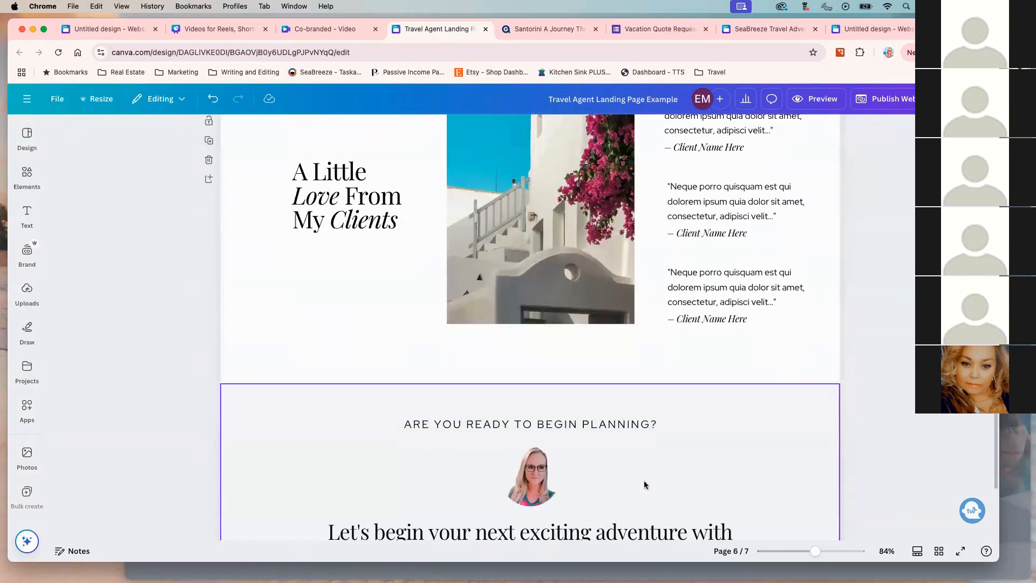
{"action": "scroll", "coordinate": [666, 439], "scroll_direction": "down", "scroll_amount": 5}
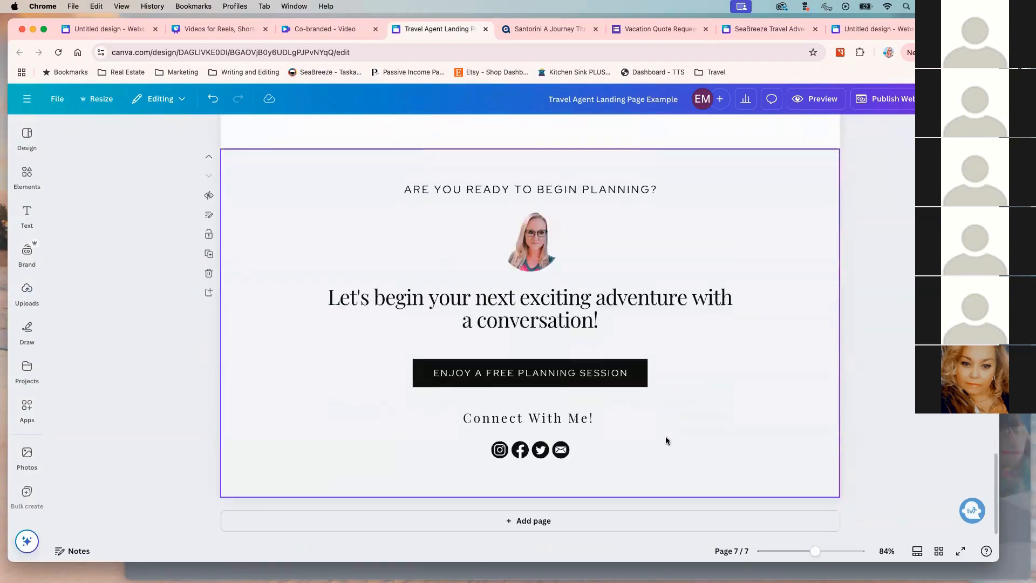
{"action": "scroll", "coordinate": [672, 443], "scroll_direction": "up", "scroll_amount": 20}
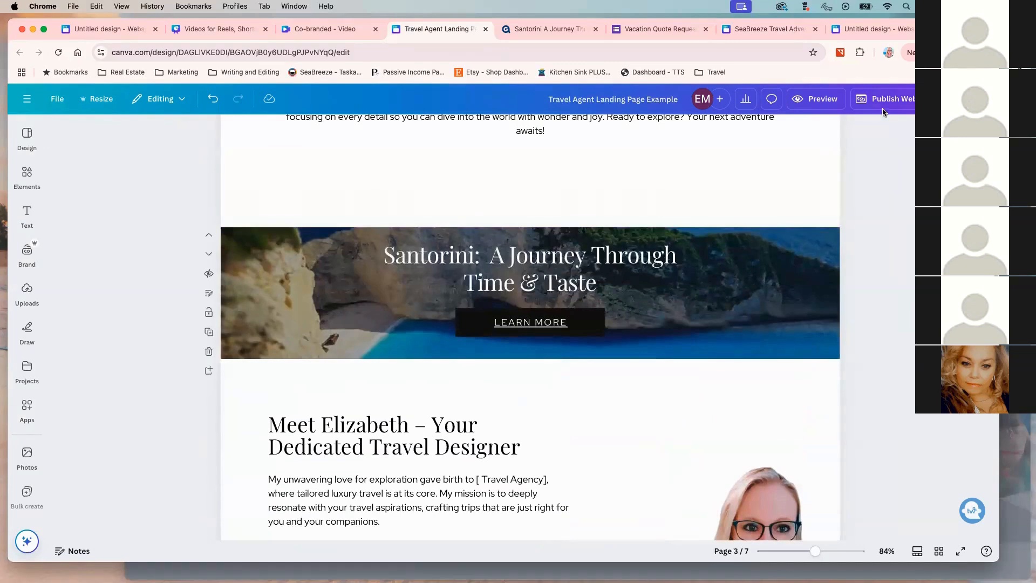
Examine the custom domain options in the website publishing settings, and return to the design's first page
{"action": "left_click", "coordinate": [883, 104]}
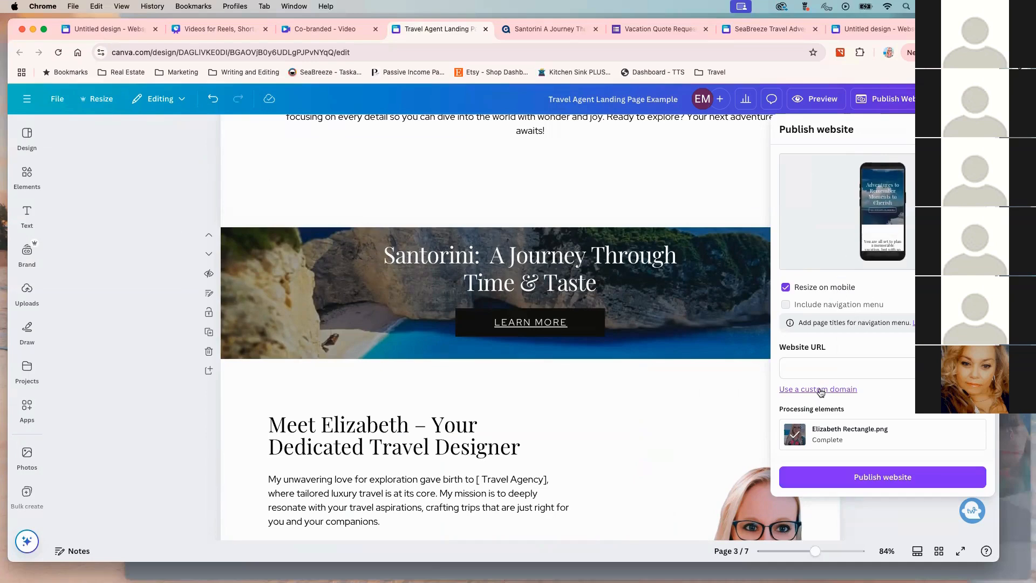
{"action": "left_click", "coordinate": [821, 391]}
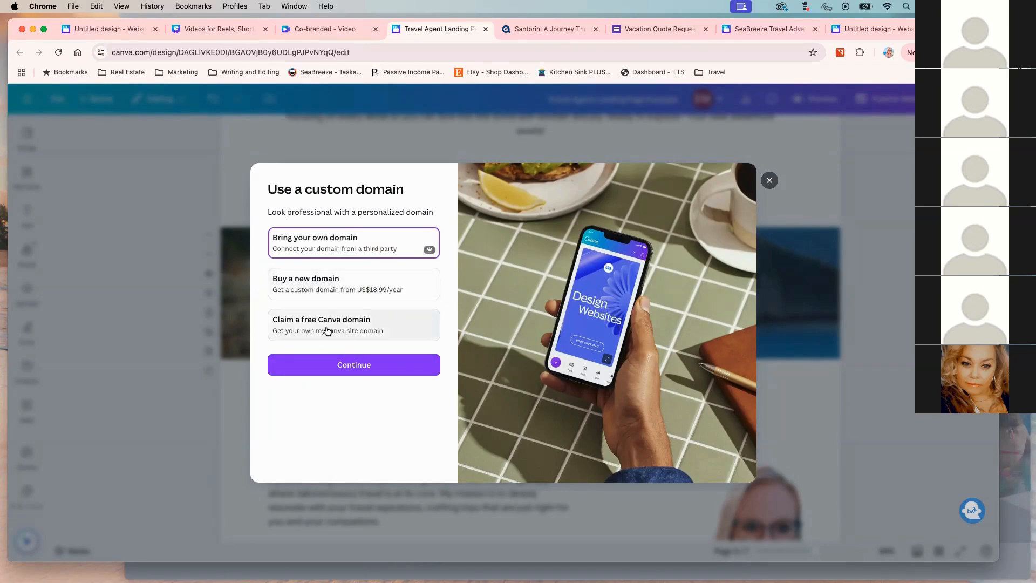
{"action": "left_click", "coordinate": [769, 180]}
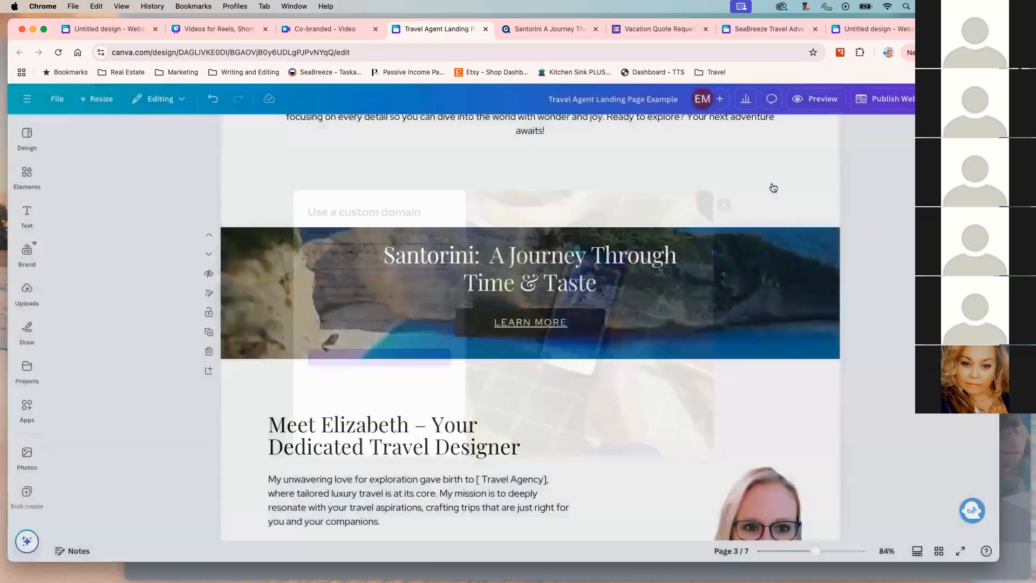
{"action": "left_click", "coordinate": [897, 101]}
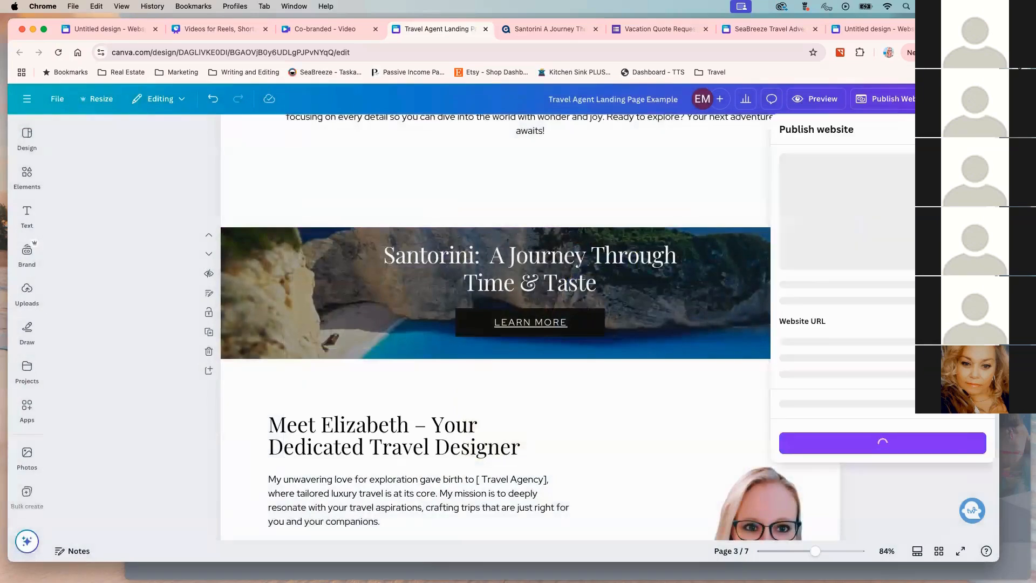
{"action": "left_click", "coordinate": [63, 262]}
{"action": "scroll", "coordinate": [529, 253], "scroll_direction": "up", "scroll_amount": 10}
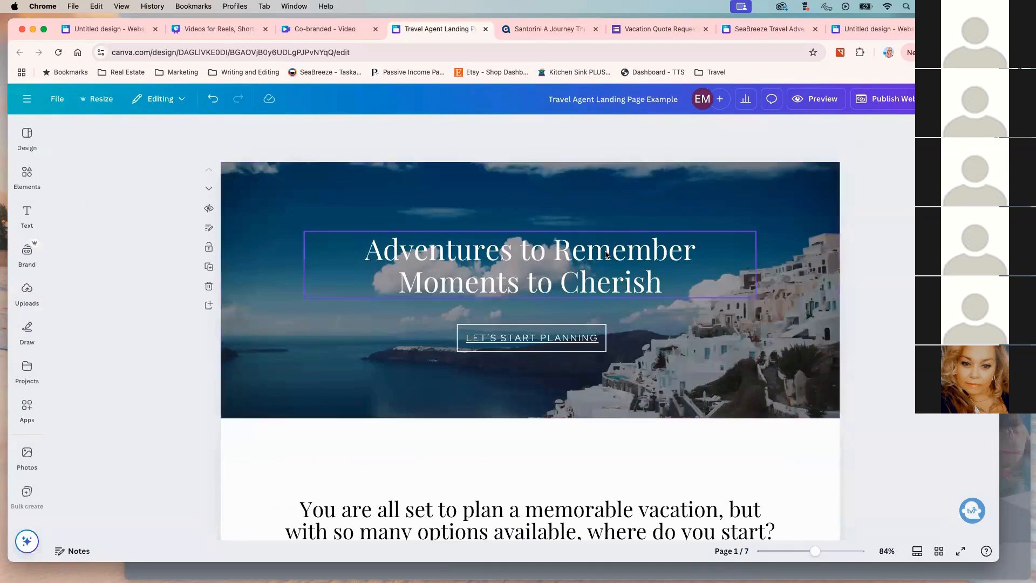
Preview the website in the publishing settings and enter adventurestoremember as the website URL
{"action": "left_click", "coordinate": [885, 103]}
{"action": "scroll", "coordinate": [858, 374], "scroll_direction": "up", "scroll_amount": 2}
{"action": "scroll", "coordinate": [851, 371], "scroll_direction": "up", "scroll_amount": 3}
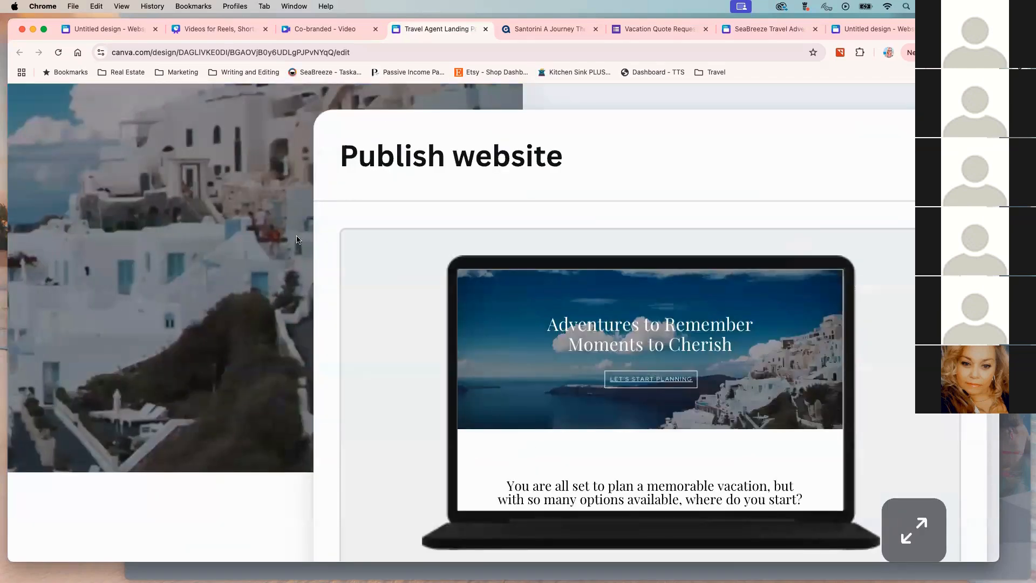
{"action": "scroll", "coordinate": [296, 239], "scroll_direction": "down", "scroll_amount": 5}
{"action": "left_click", "coordinate": [865, 369]}
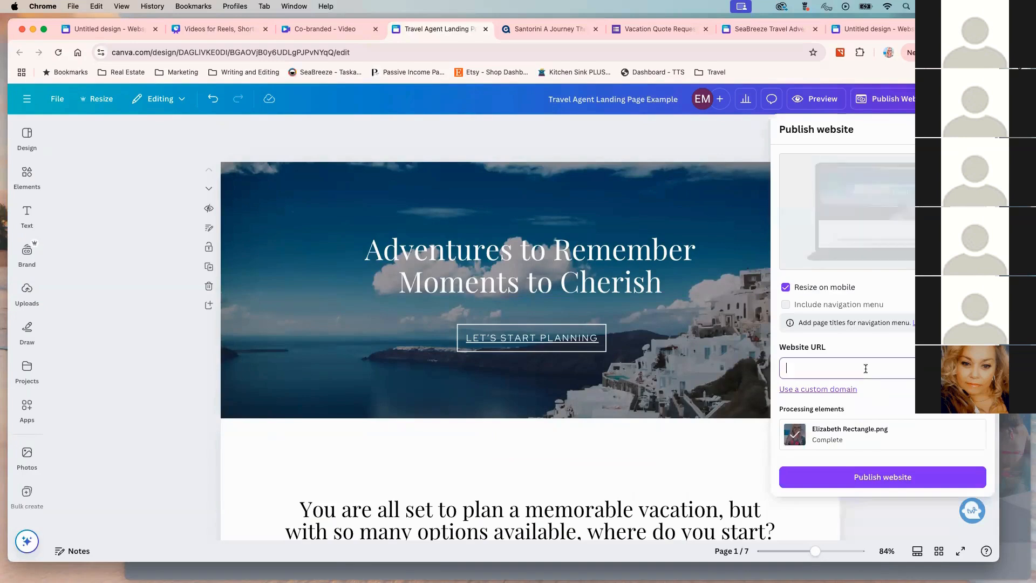
{"action": "type", "text": "adventurestoremember"}
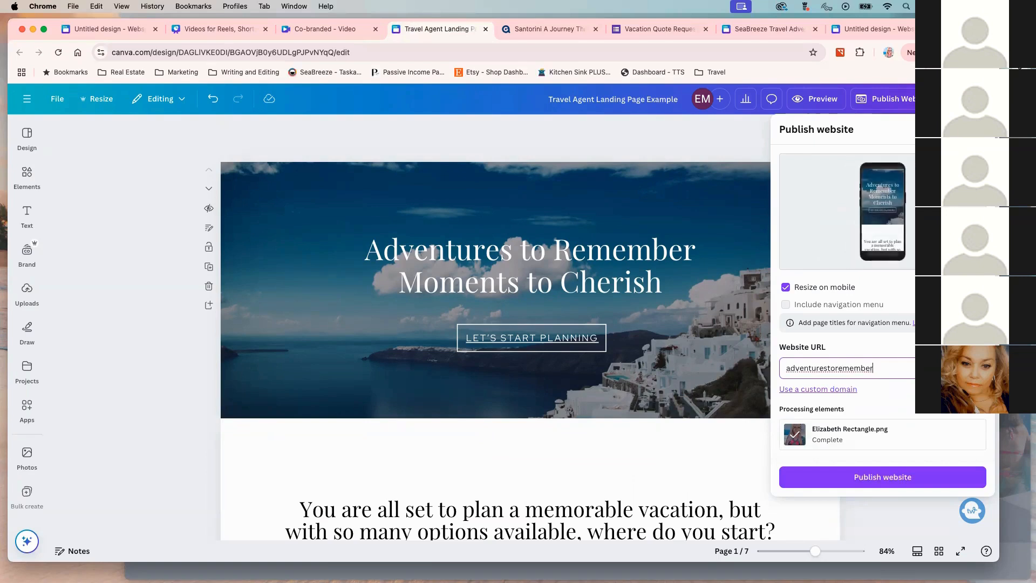
Try the shorter website URL "adventures" and restore it to adventurestoremember
{"action": "left_click_drag", "start_coordinate": [869, 368], "coordinate": [826, 373]}
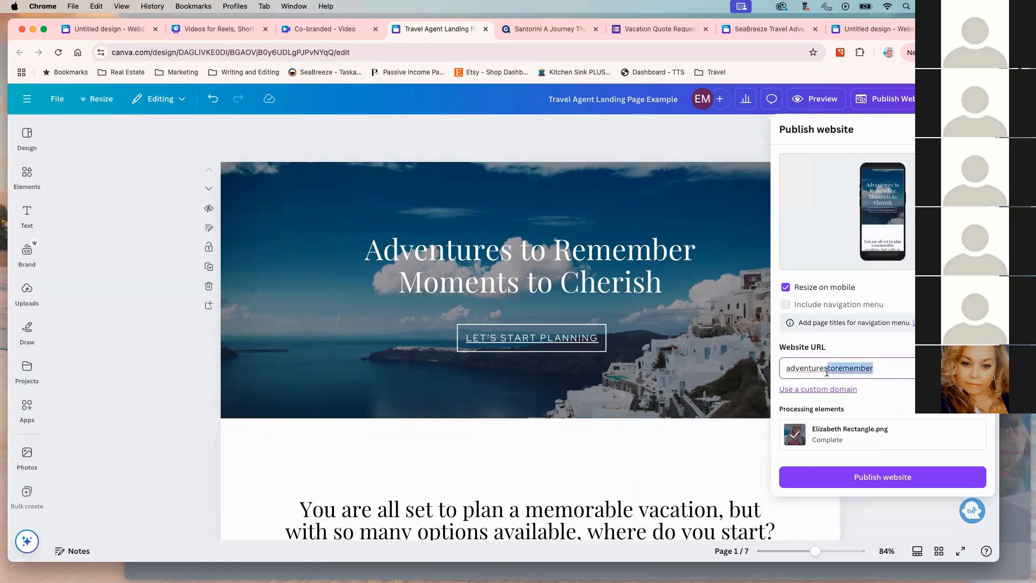
{"action": "key", "text": "BackSpace"}
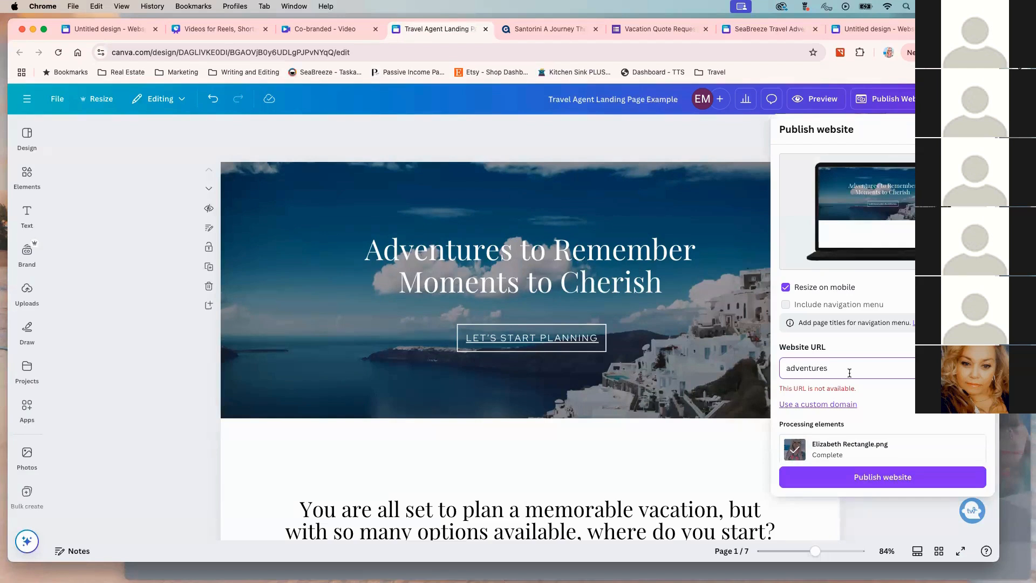
{"action": "type", "text": "tore"}
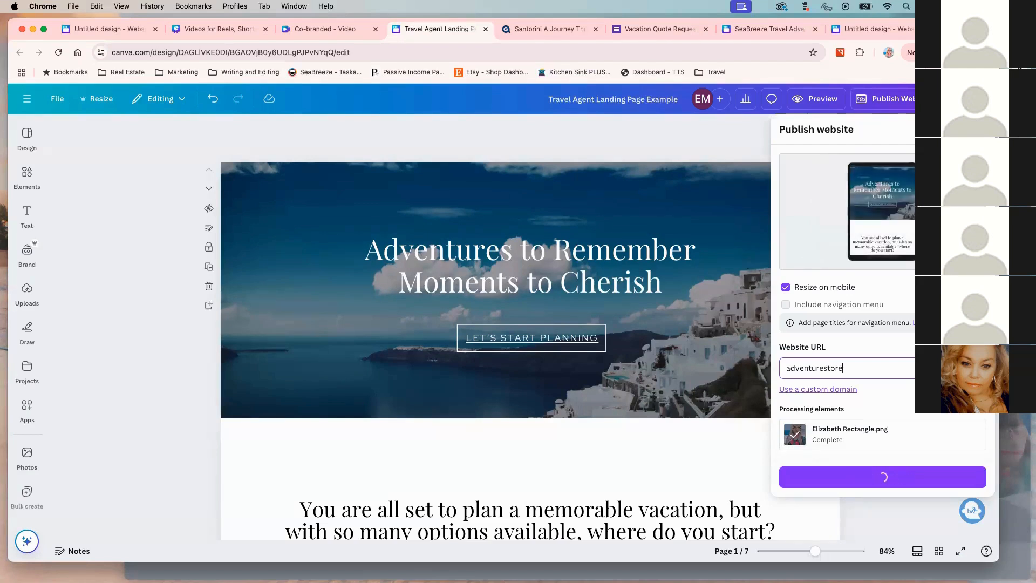
{"action": "type", "text": "member"}
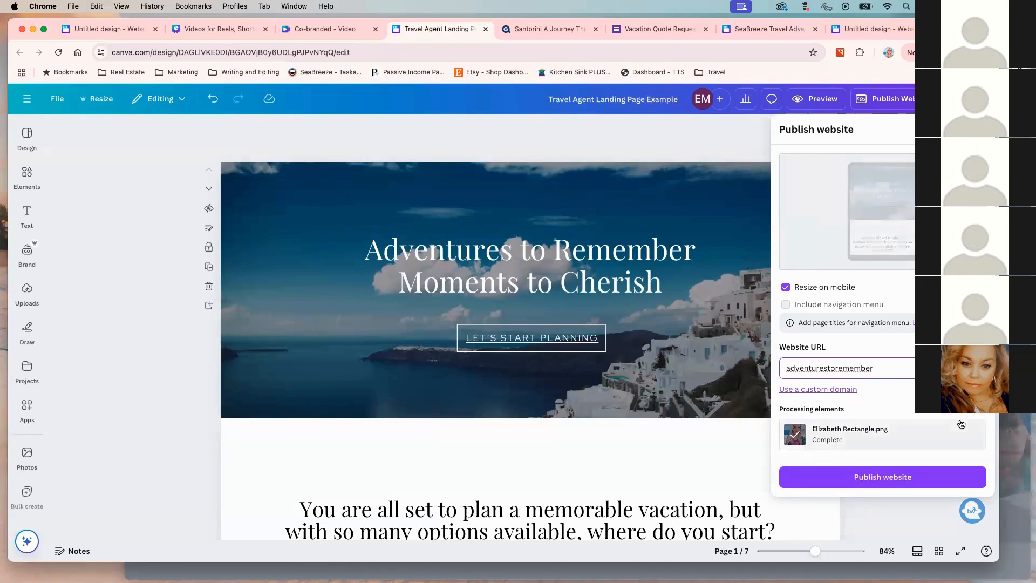
Publish the website and open its live version
{"action": "left_click", "coordinate": [882, 478]}
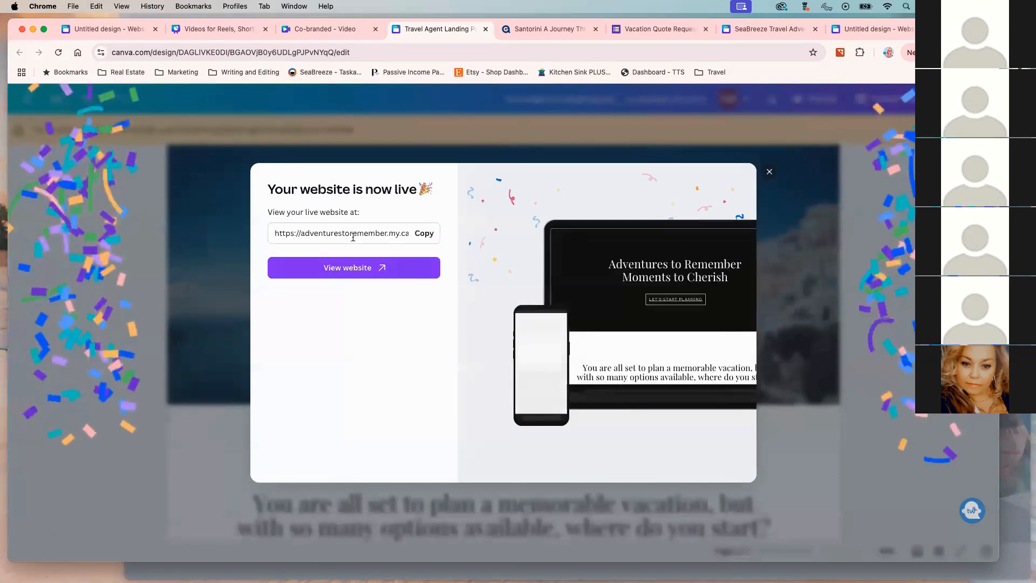
{"action": "left_click", "coordinate": [375, 268]}
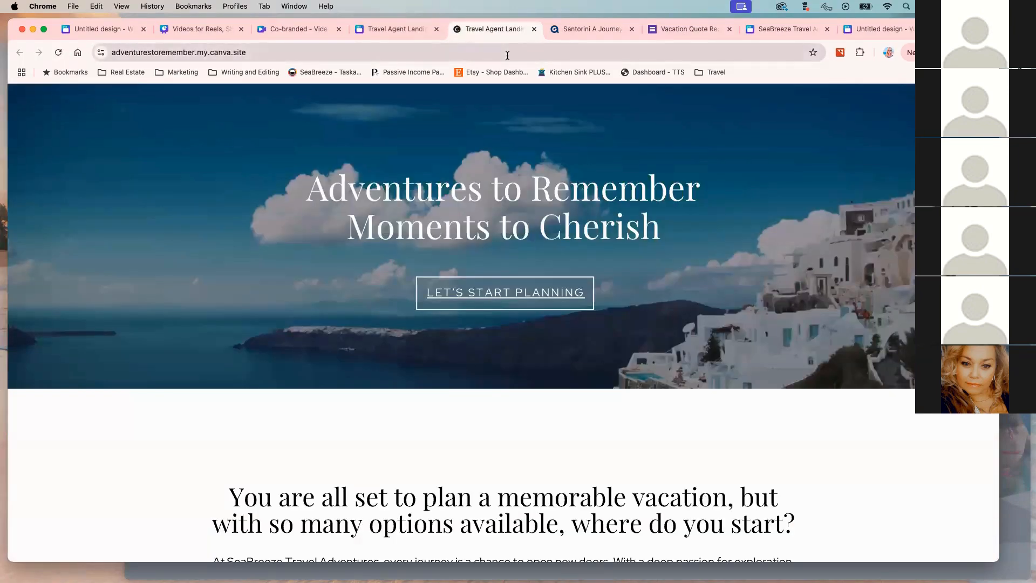
Examine the live website's web address and its sections from the opening banner to the travel designer introduction
{"action": "scroll", "coordinate": [780, 406], "scroll_direction": "down", "scroll_amount": 3}
{"action": "scroll", "coordinate": [780, 405], "scroll_direction": "down", "scroll_amount": 8}
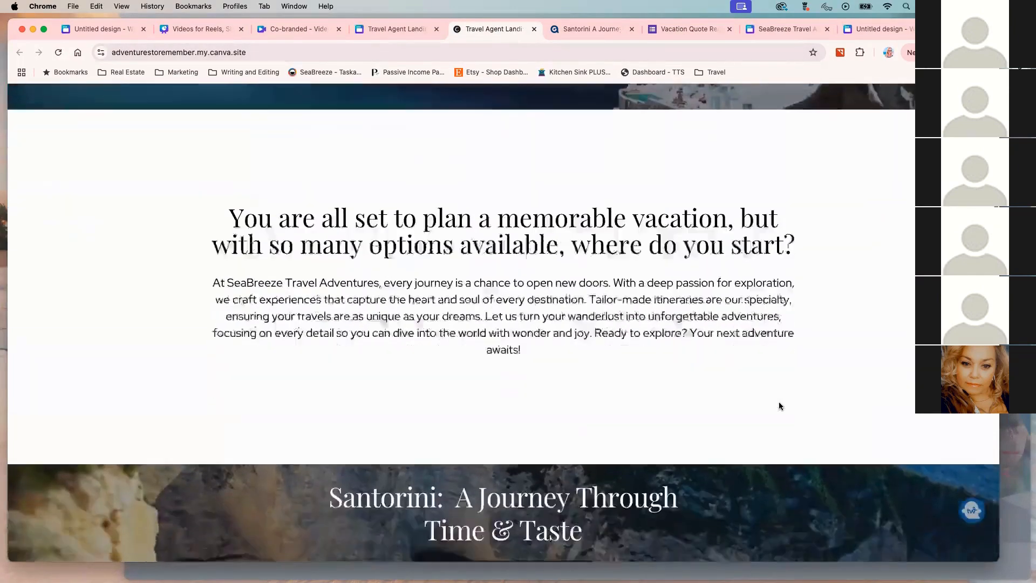
{"action": "scroll", "coordinate": [780, 403], "scroll_direction": "up", "scroll_amount": 12}
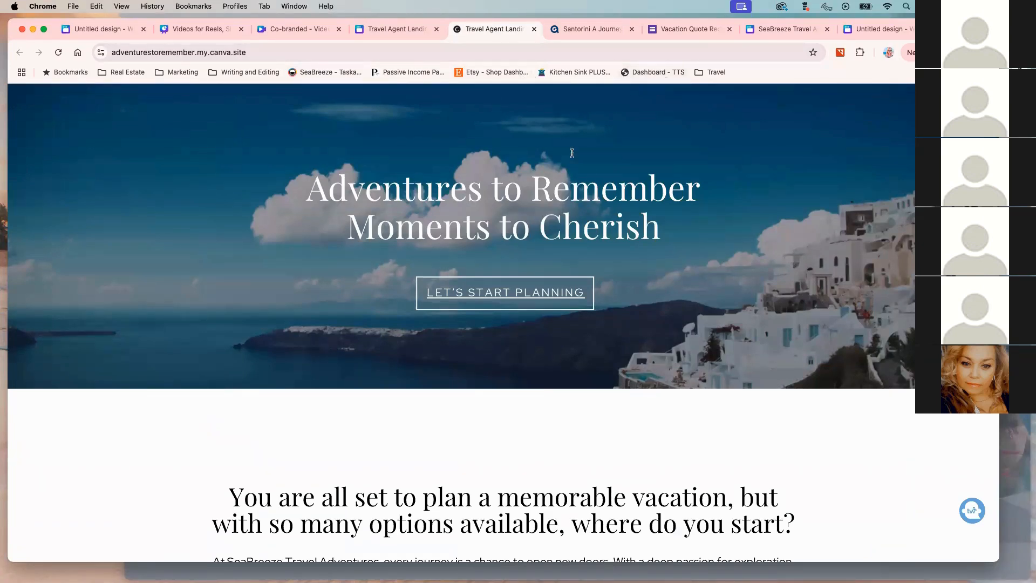
{"action": "scroll", "coordinate": [442, 372], "scroll_direction": "down", "scroll_amount": 5}
{"action": "scroll", "coordinate": [451, 374], "scroll_direction": "down", "scroll_amount": 10}
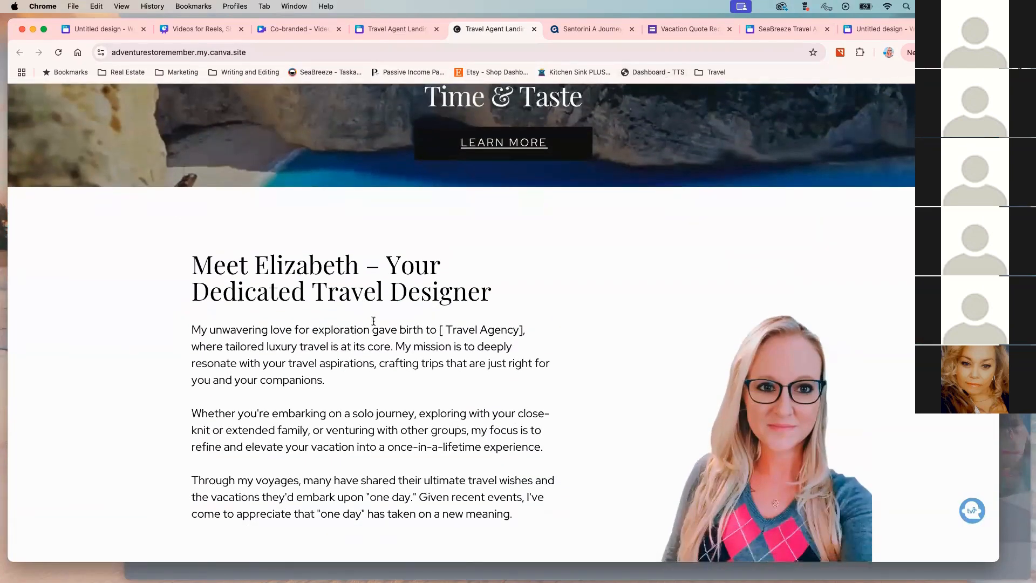
{"action": "scroll", "coordinate": [429, 311], "scroll_direction": "up", "scroll_amount": 15}
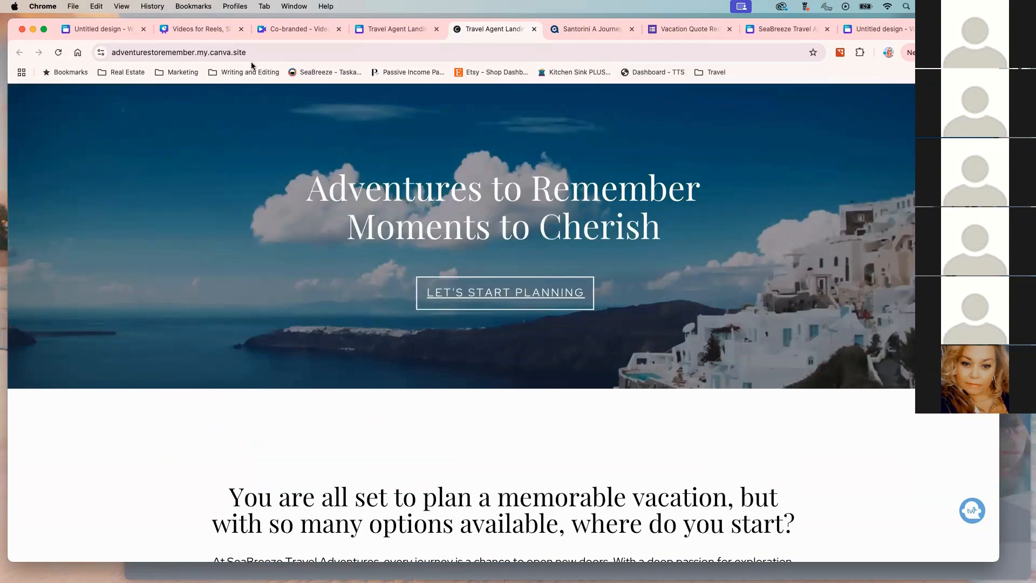
{"action": "left_click", "coordinate": [338, 54]}
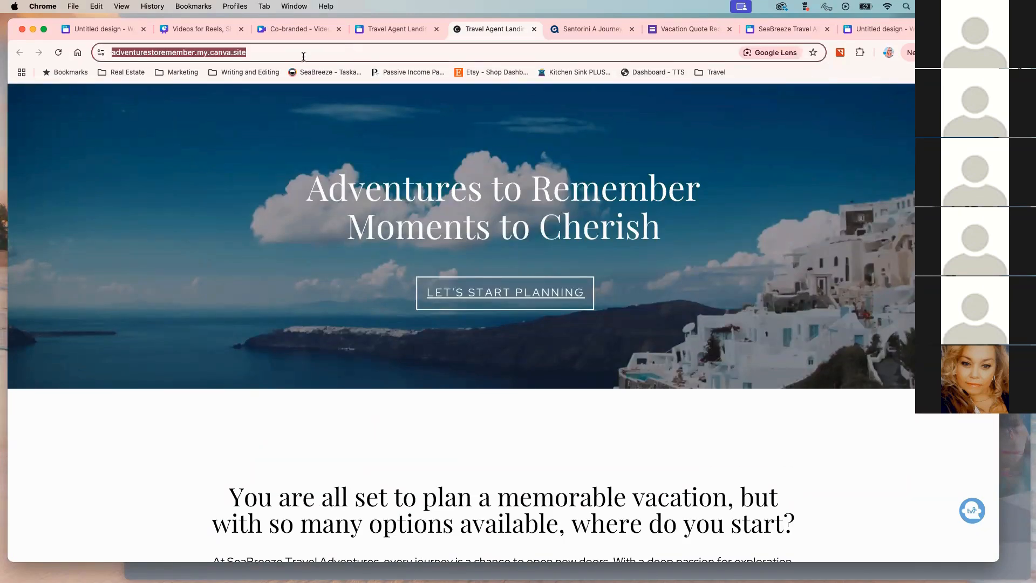
{"action": "left_click", "coordinate": [750, 292]}
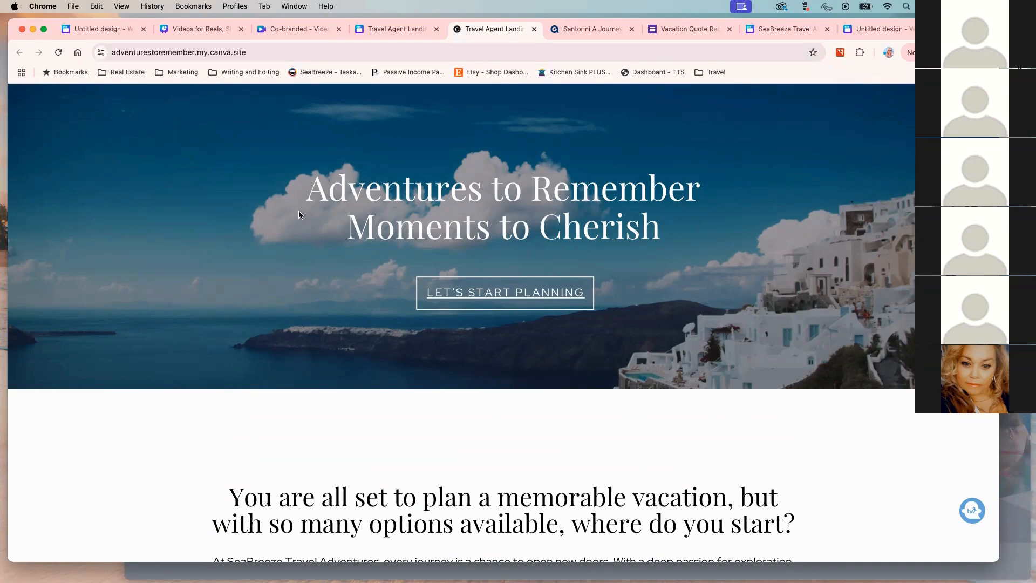
Test the live page's Let's Start Planning and Learn More links, returning to the page after each one
{"action": "left_click", "coordinate": [510, 295]}
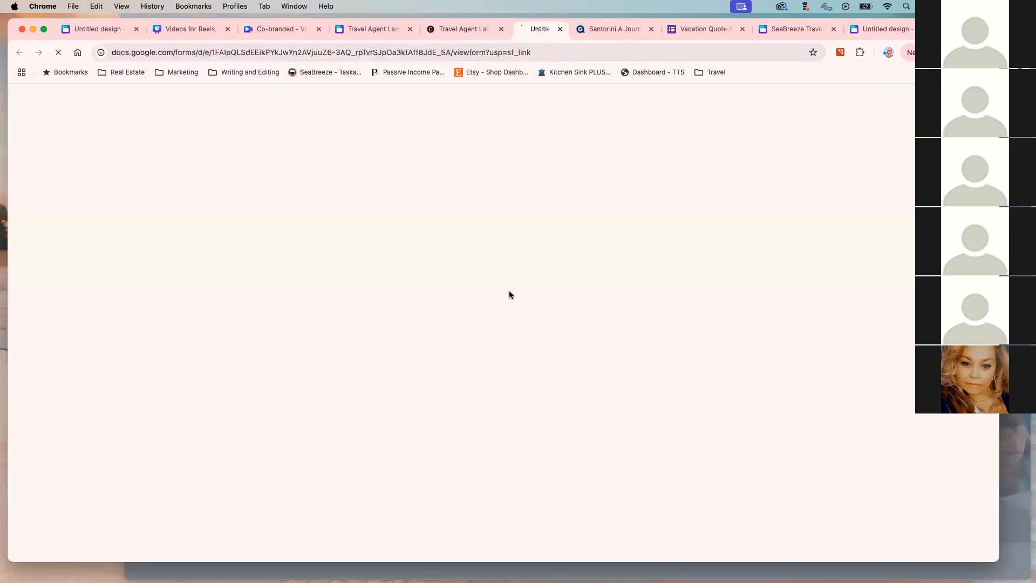
{"action": "scroll", "coordinate": [816, 438], "scroll_direction": "down", "scroll_amount": 1}
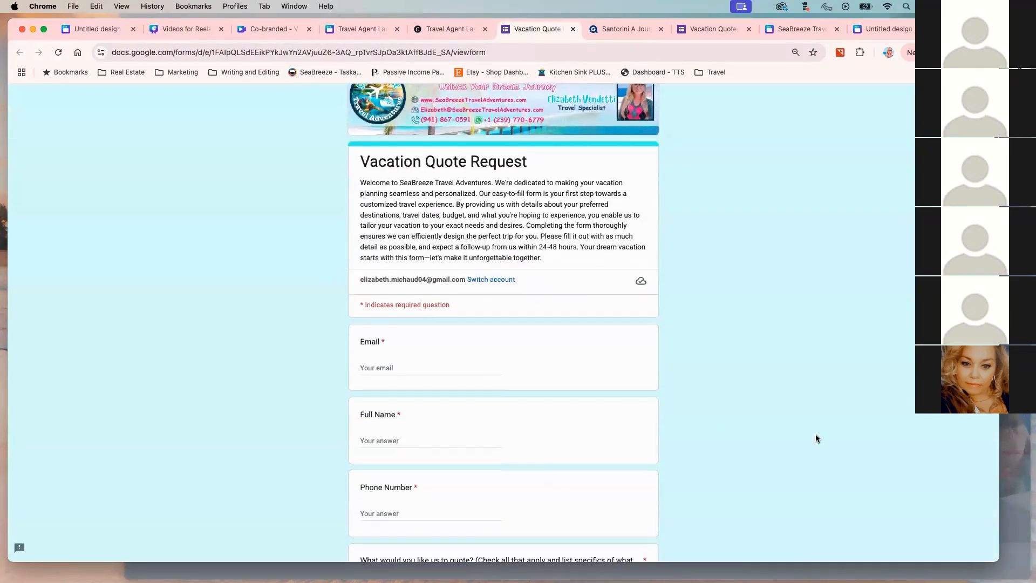
{"action": "left_click", "coordinate": [448, 31]}
{"action": "scroll", "coordinate": [566, 346], "scroll_direction": "down", "scroll_amount": 4}
{"action": "scroll", "coordinate": [565, 346], "scroll_direction": "down", "scroll_amount": 6}
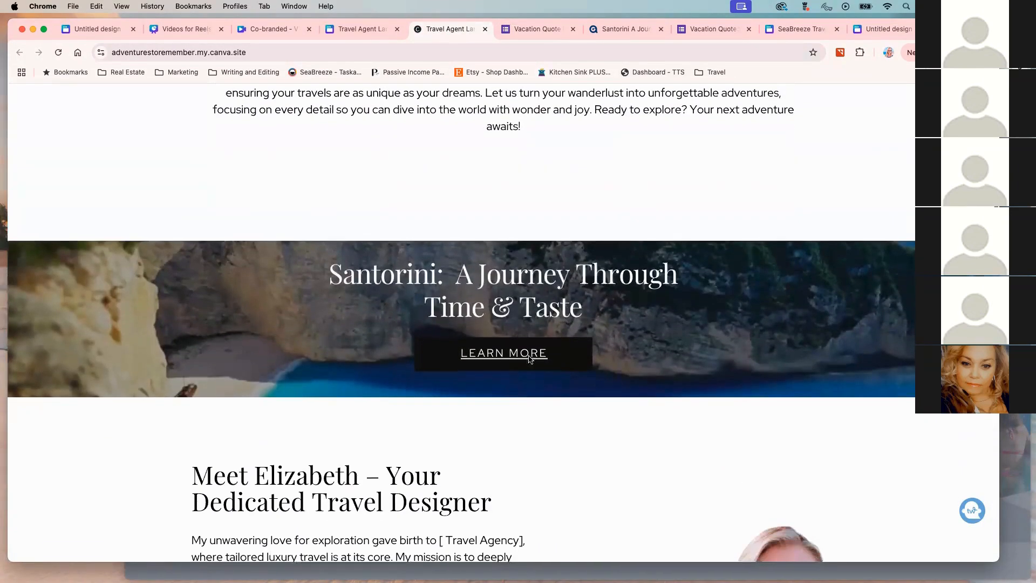
{"action": "left_click", "coordinate": [527, 356]}
{"action": "scroll", "coordinate": [701, 437], "scroll_direction": "down", "scroll_amount": 5}
{"action": "left_click", "coordinate": [412, 30]}
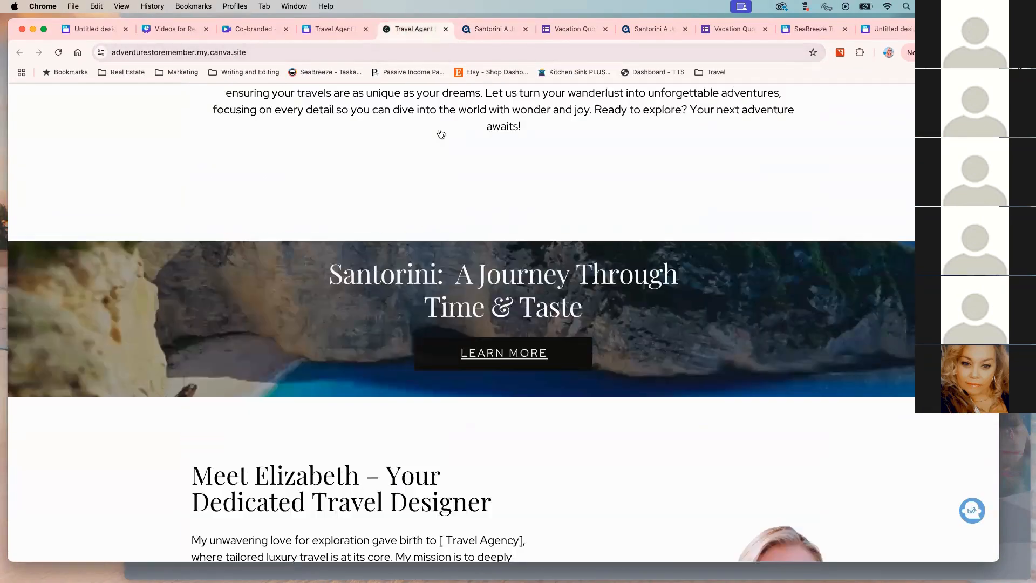
Look through the rest of the live page down to the social contact section, and inspect its full web address
{"action": "scroll", "coordinate": [635, 388], "scroll_direction": "down", "scroll_amount": 12}
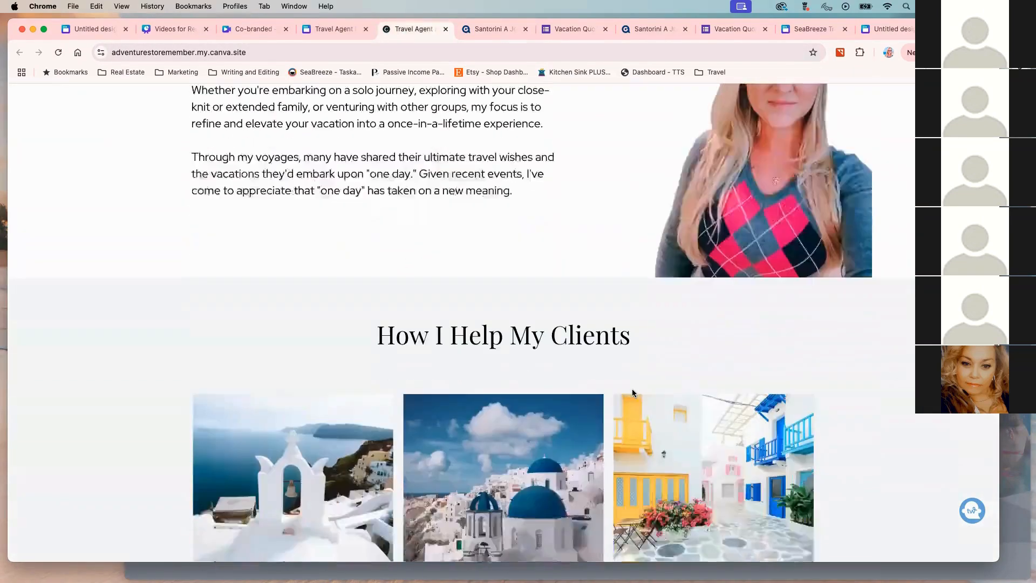
{"action": "scroll", "coordinate": [632, 392], "scroll_direction": "down", "scroll_amount": 15}
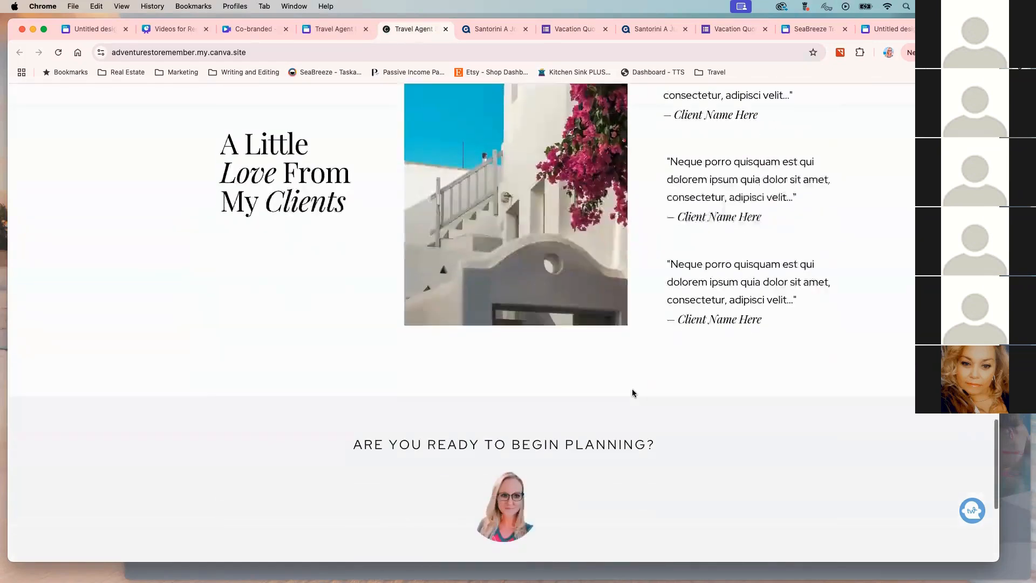
{"action": "scroll", "coordinate": [633, 389], "scroll_direction": "down", "scroll_amount": 1}
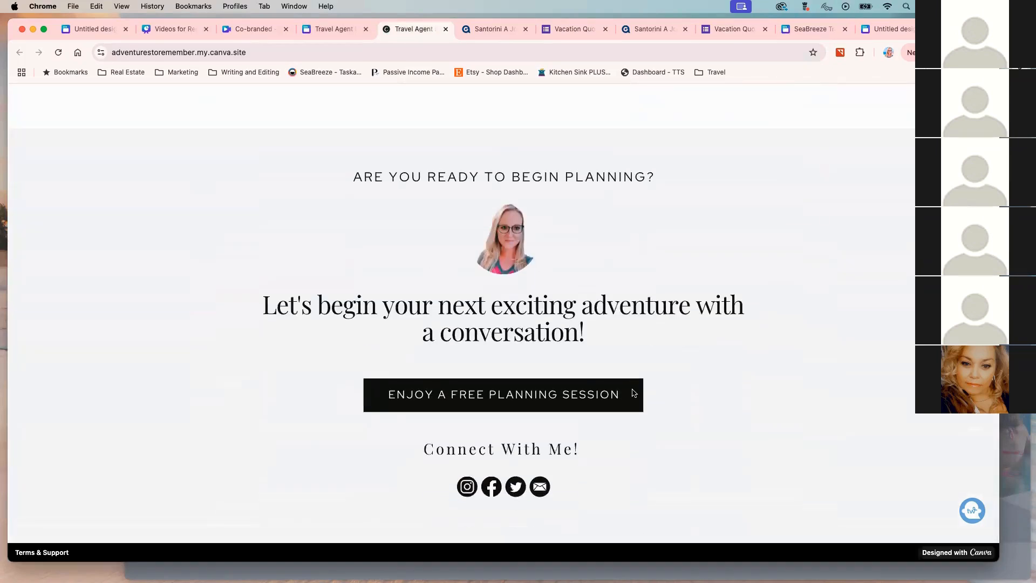
{"action": "scroll", "coordinate": [634, 390], "scroll_direction": "up", "scroll_amount": 20}
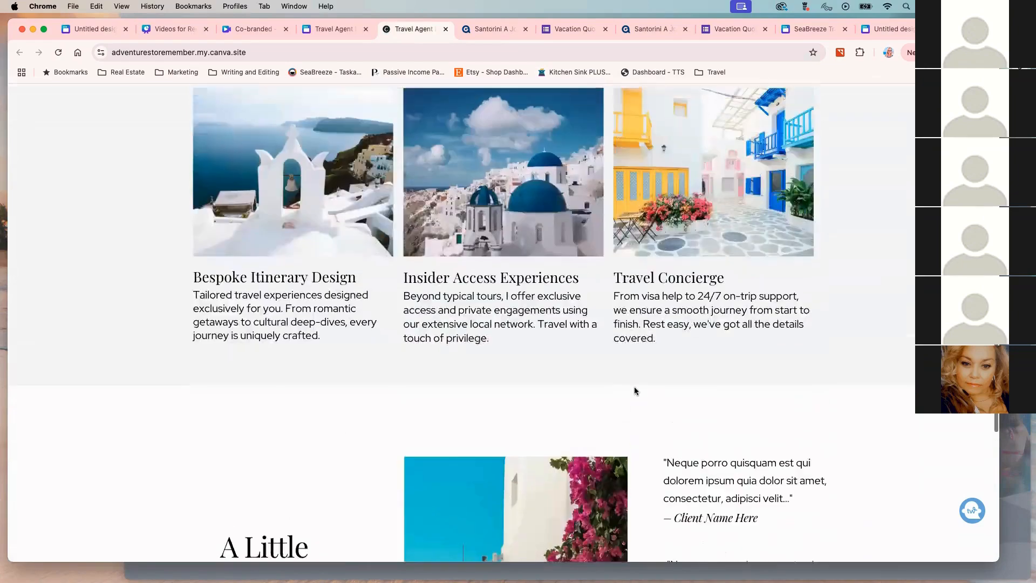
{"action": "scroll", "coordinate": [636, 386], "scroll_direction": "up", "scroll_amount": 6}
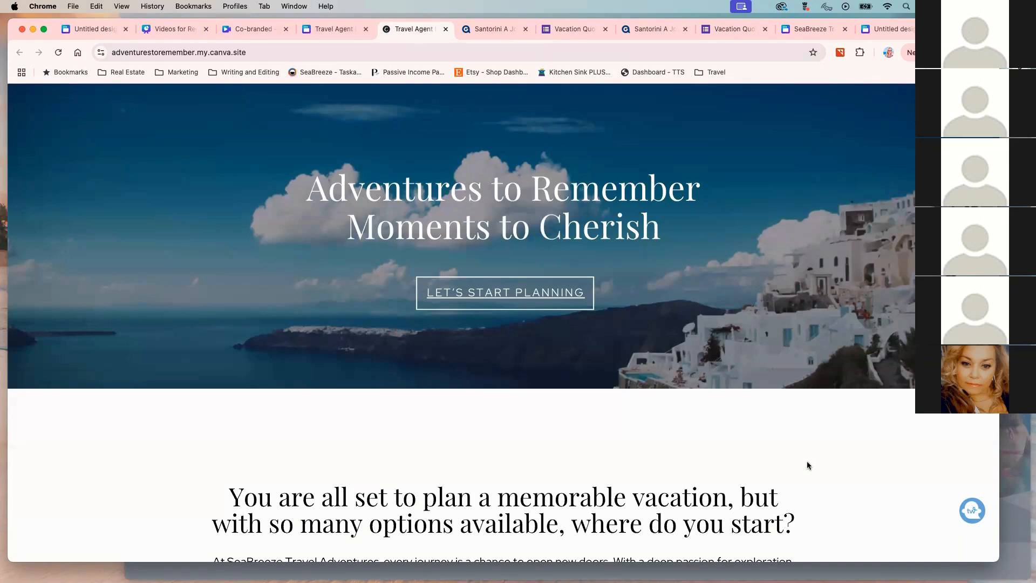
{"action": "scroll", "coordinate": [808, 465], "scroll_direction": "down", "scroll_amount": 3}
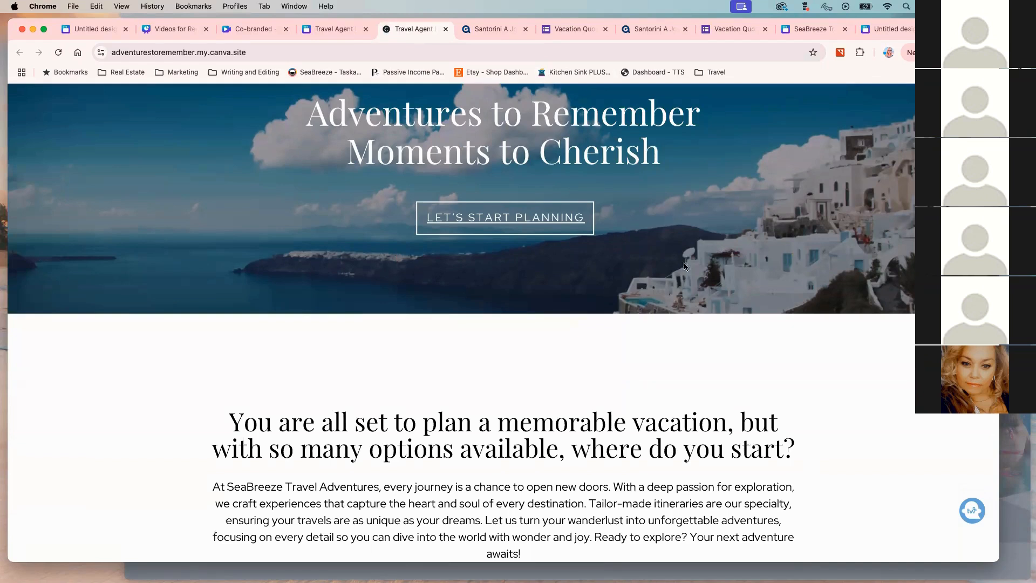
{"action": "left_click", "coordinate": [139, 53]}
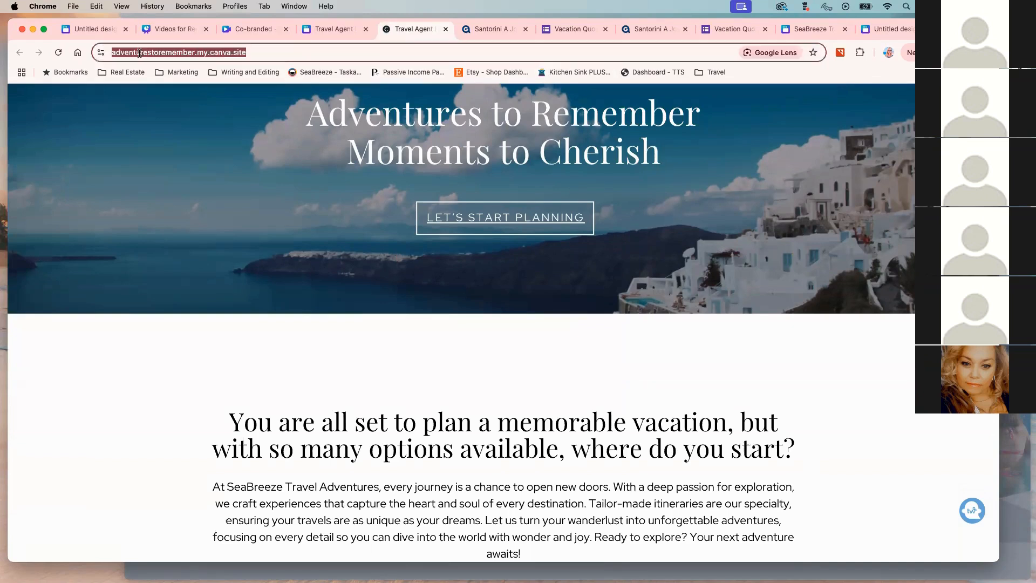
{"action": "left_click", "coordinate": [183, 52]}
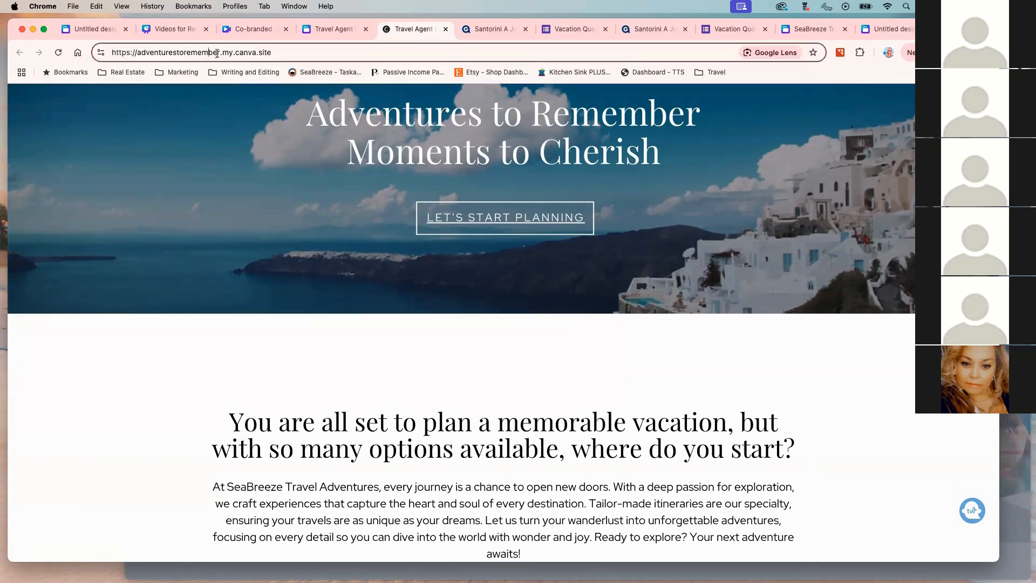